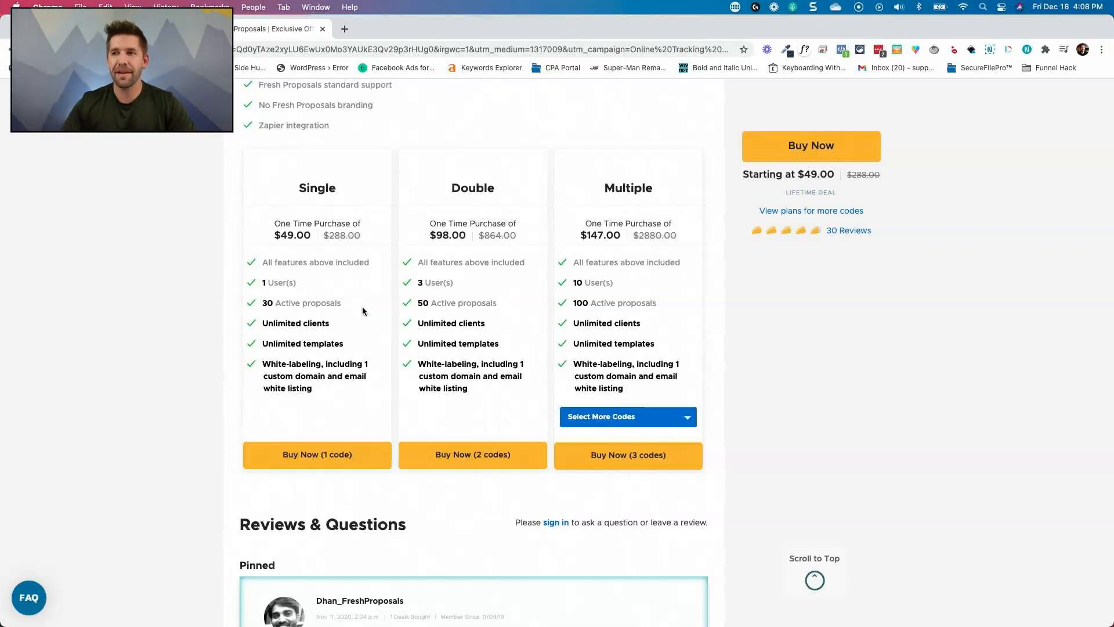
Review the Single plan's price and features on the Fresh Proposals lifetime deal page
left_click_drag(281, 235, 332, 236)
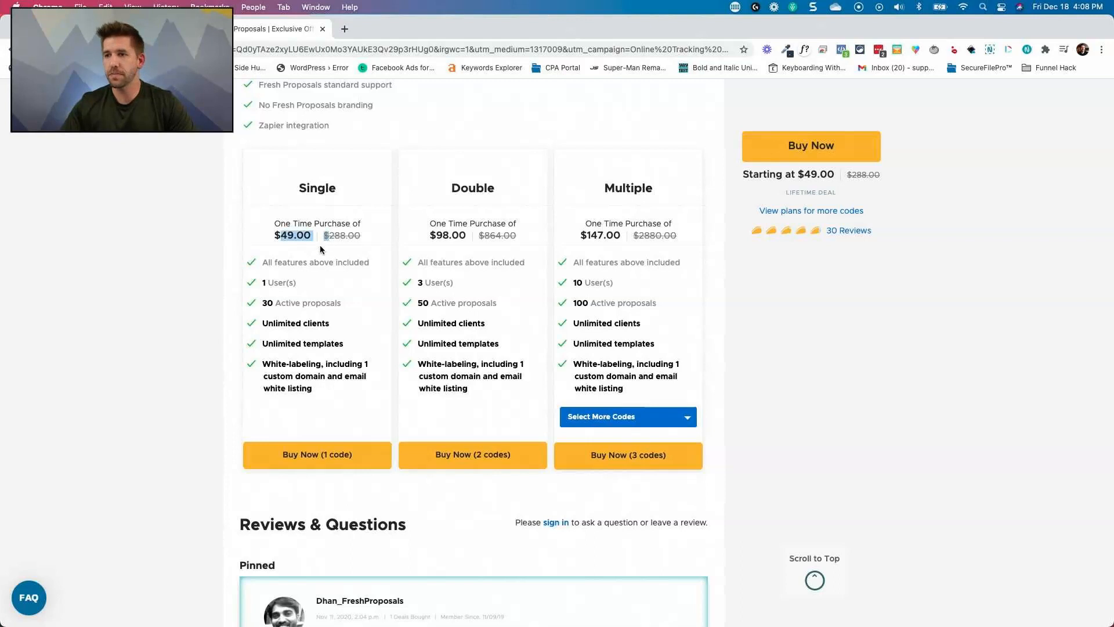
left_click(344, 336)
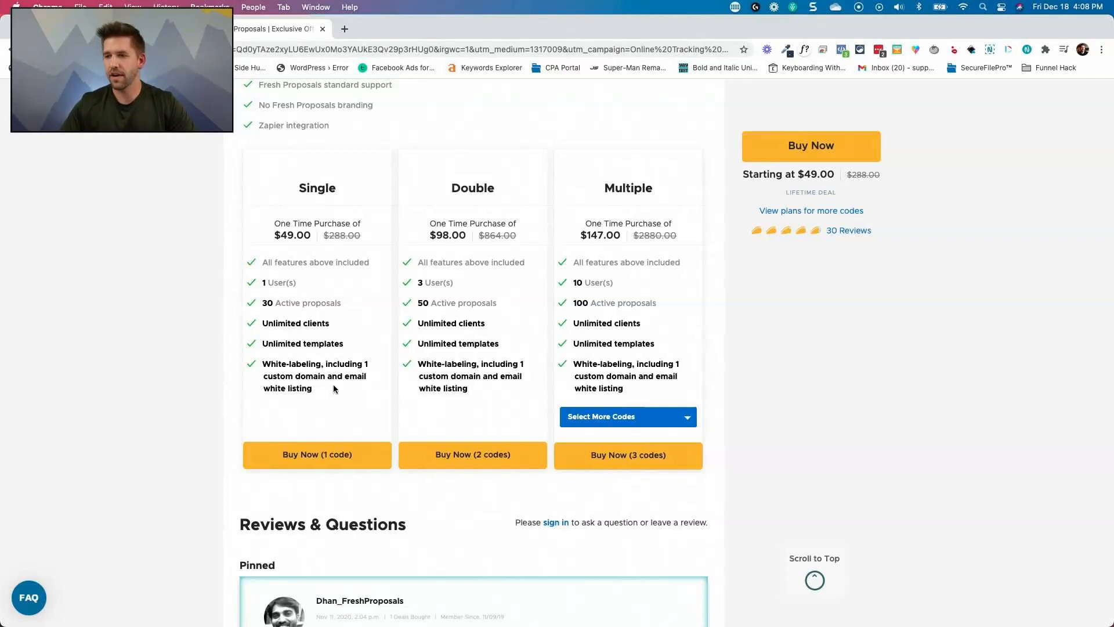
scroll(351, 379, "up", 7)
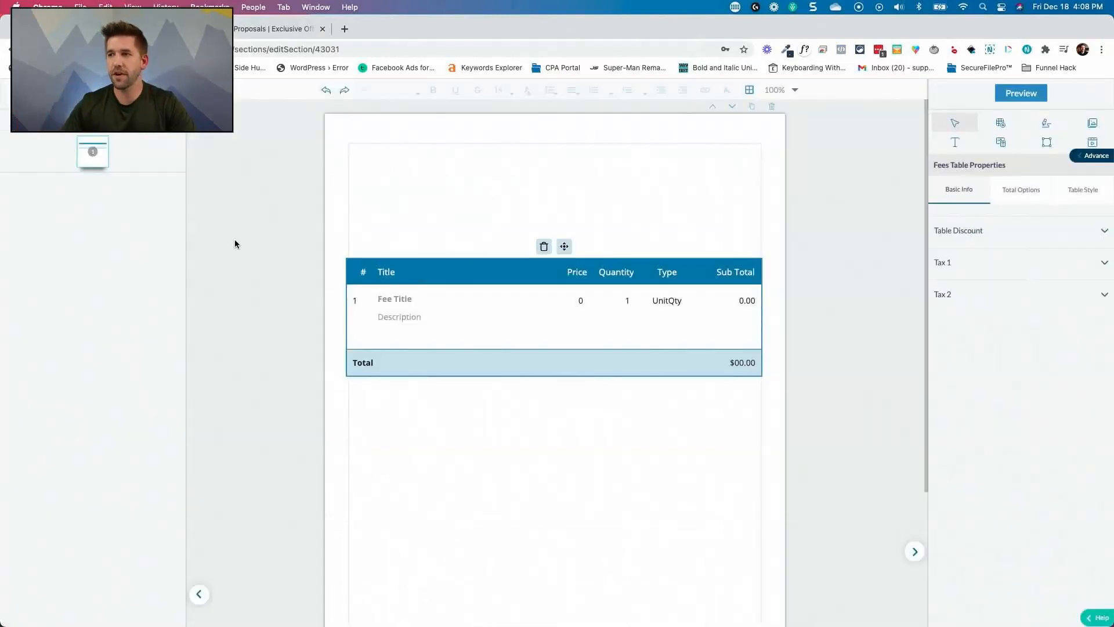
Try repositioning the fees table at the page's upper margin and in the middle of the page
left_click_drag(564, 246, 567, 136)
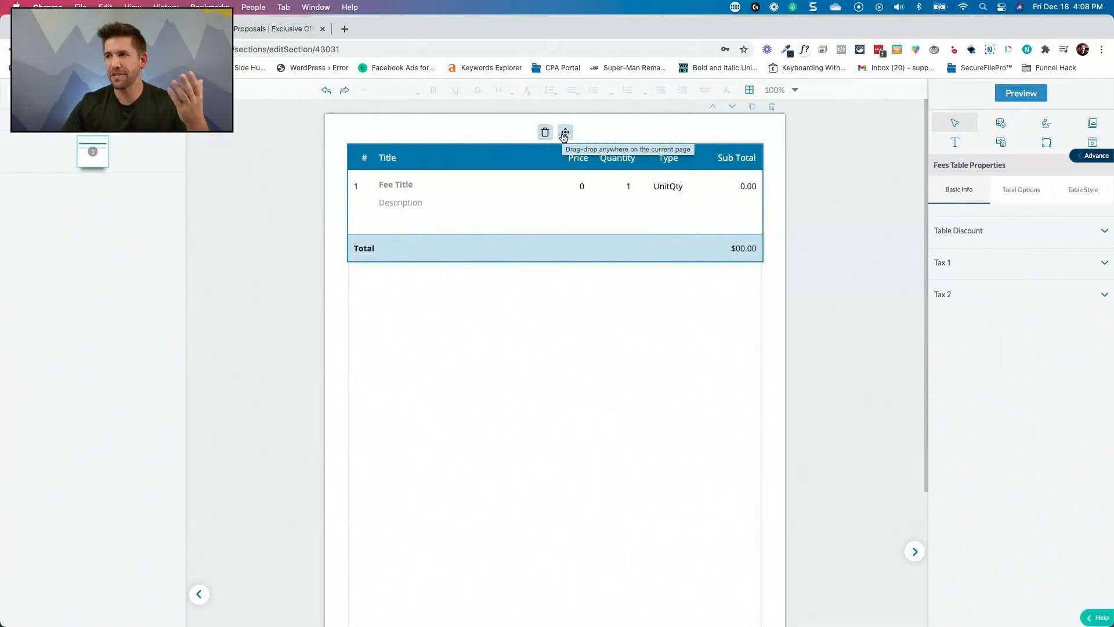
mouse_move(563, 135)
left_mouse_down()
mouse_move(557, 152)
mouse_move(579, 152)
mouse_move(552, 139)
left_mouse_up()
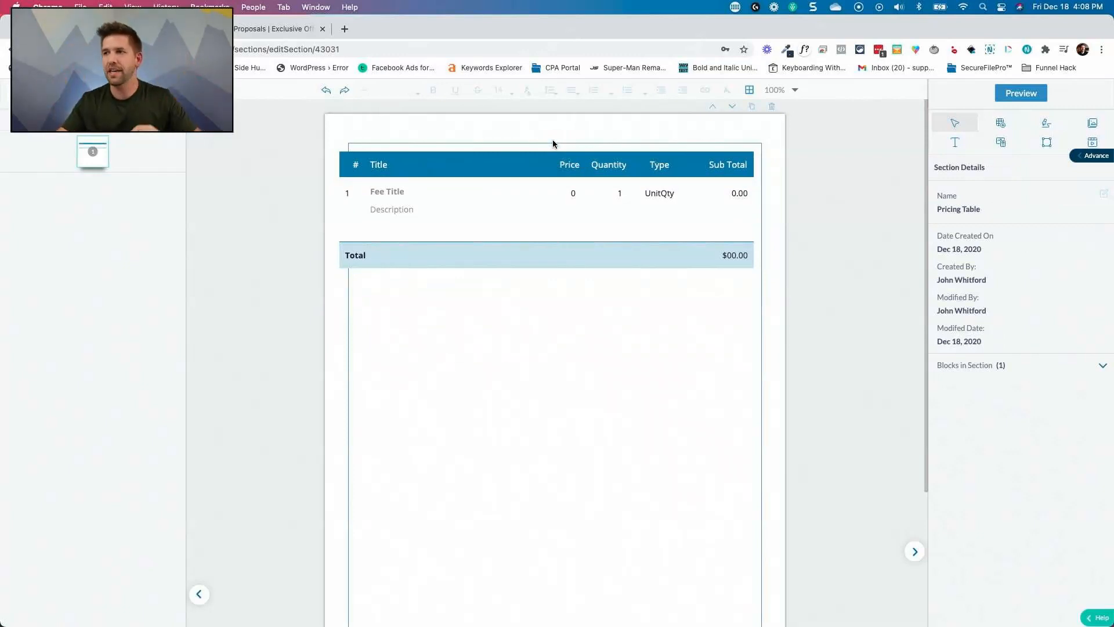
left_click(560, 161)
mouse_move(557, 149)
left_mouse_down()
mouse_move(567, 137)
mouse_move(539, 206)
mouse_move(589, 141)
mouse_move(549, 131)
mouse_move(563, 129)
left_mouse_up()
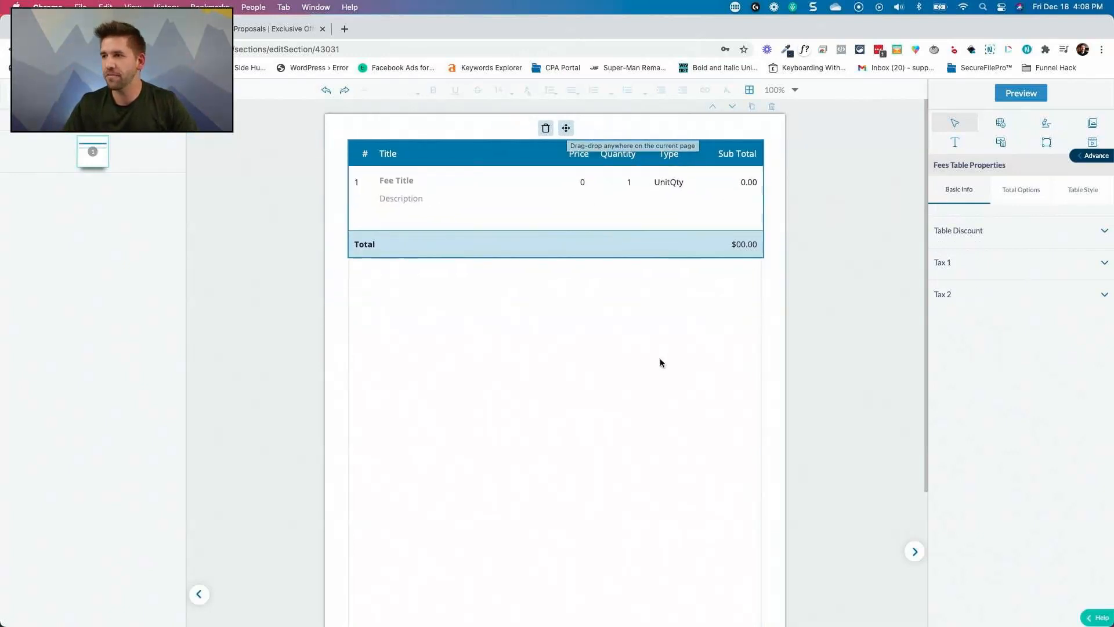
left_click(694, 263)
left_click(698, 243)
left_click_drag(564, 131, 565, 137)
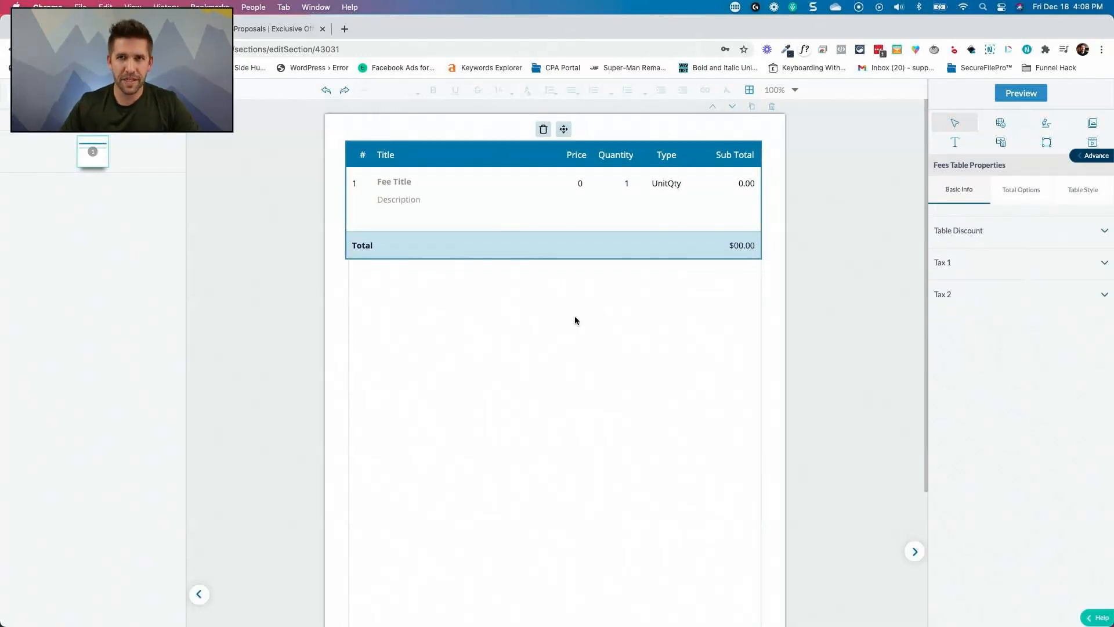
left_click_drag(563, 129, 562, 379)
left_click(552, 267)
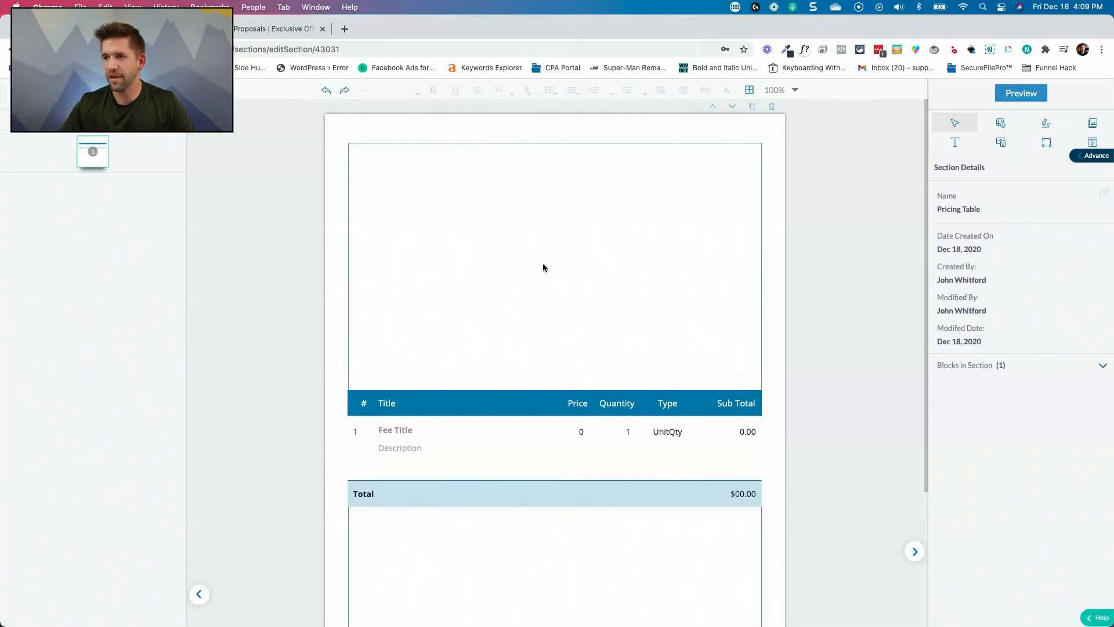
Leave the pricing table section without saving its changes and return to the dashboard
left_click(7, 92)
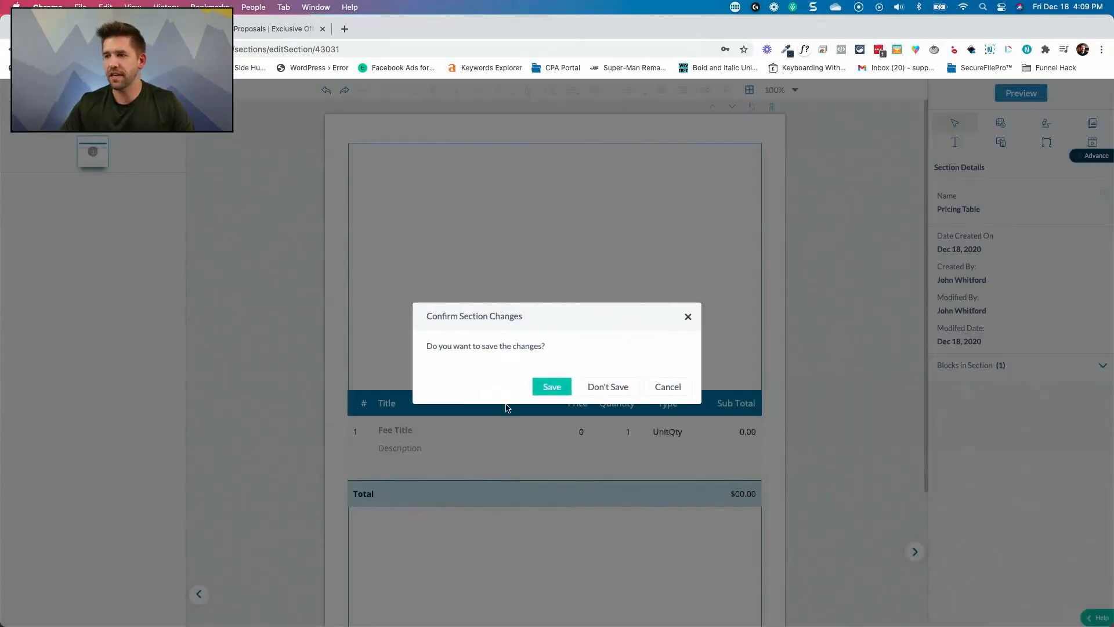
left_click(607, 385)
left_click(78, 133)
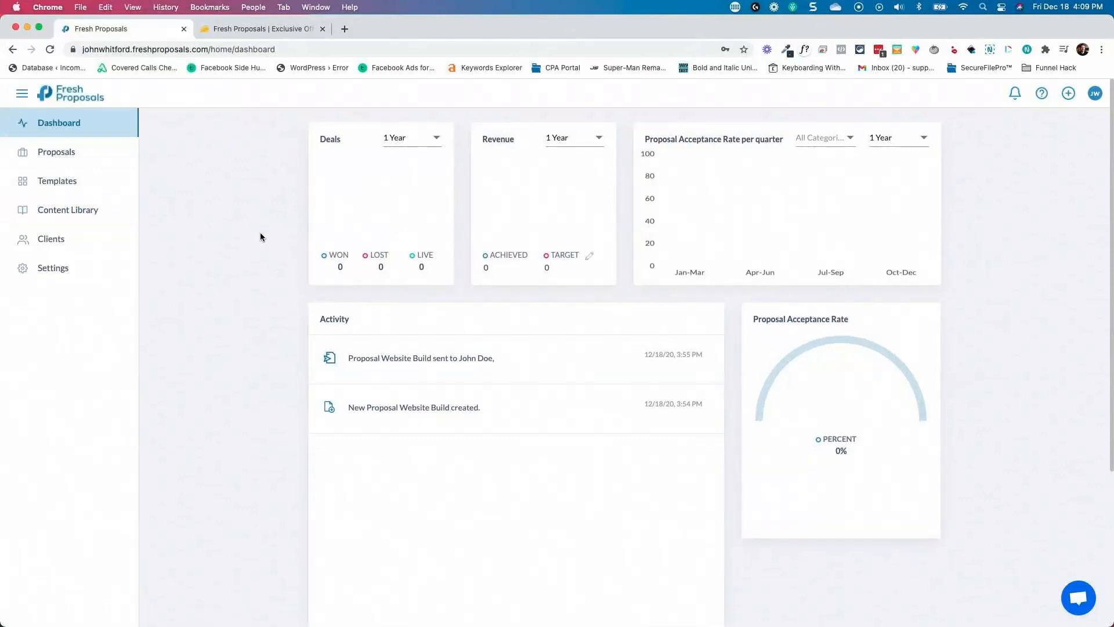
Look over the dashboard's deals, revenue, activity and proposal acceptance rate widgets
scroll(262, 325, "down", 5)
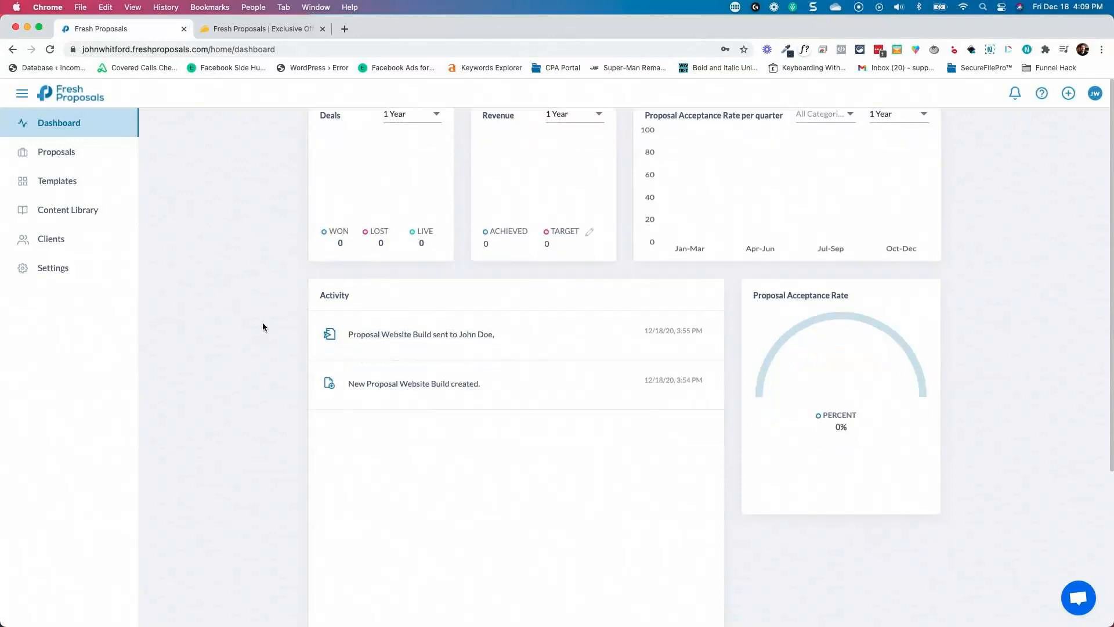
scroll(259, 328, "up", 5)
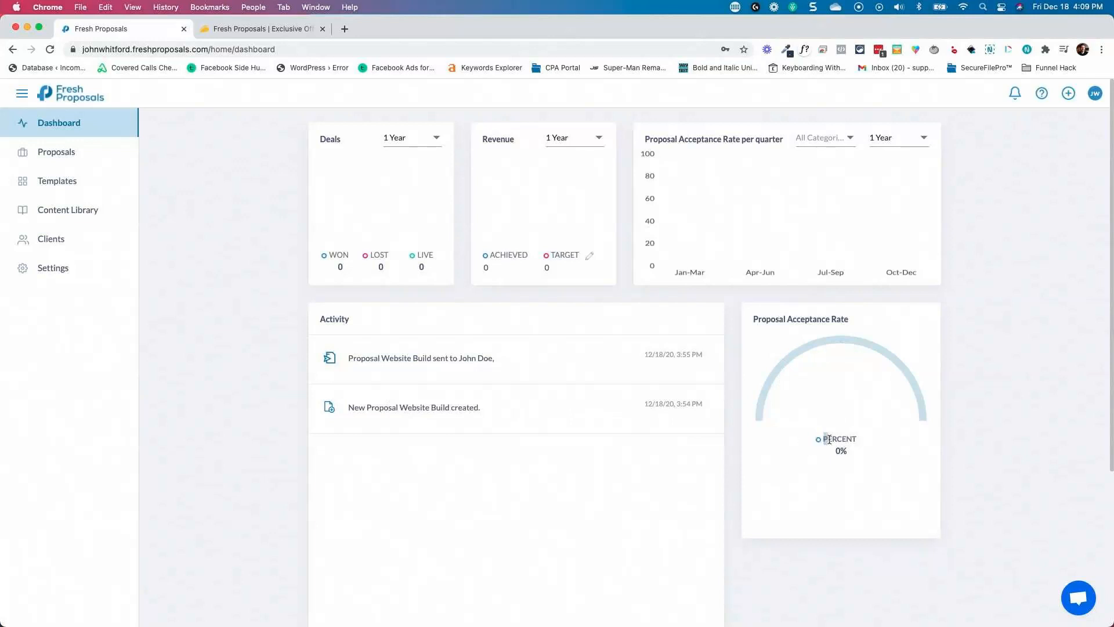
left_click(871, 452)
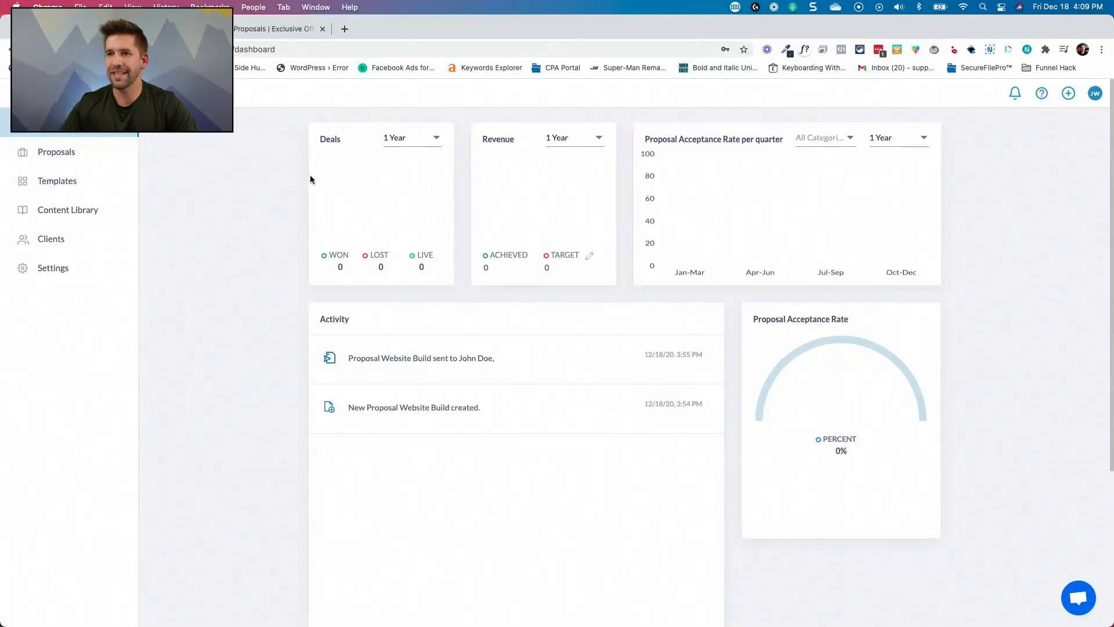
Create a new proposal named Content Marketing Services
left_click(66, 152)
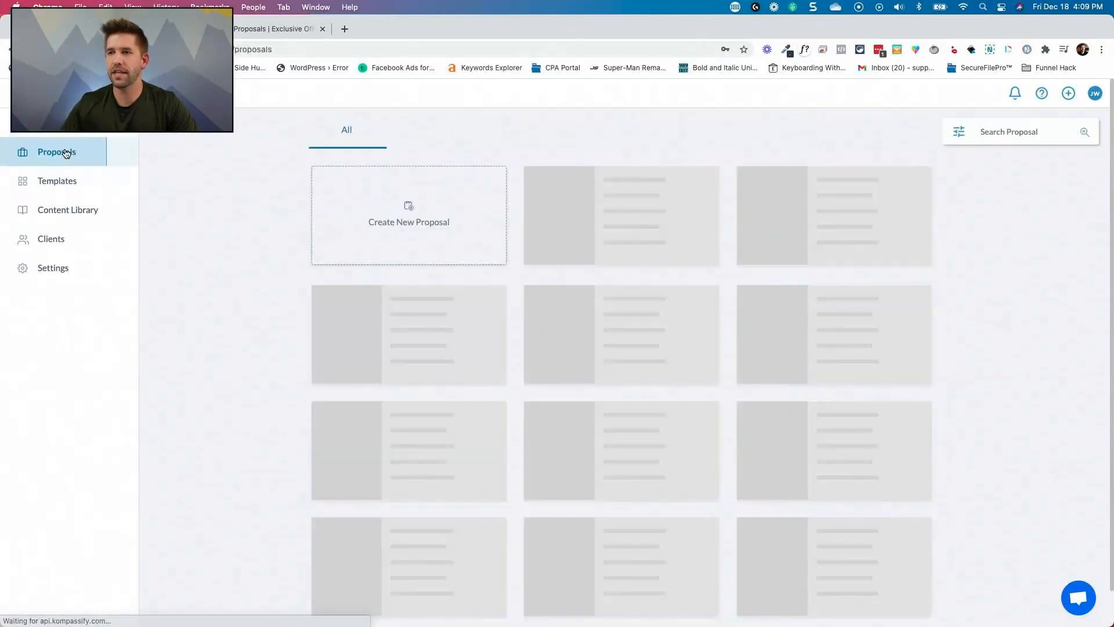
left_click(421, 225)
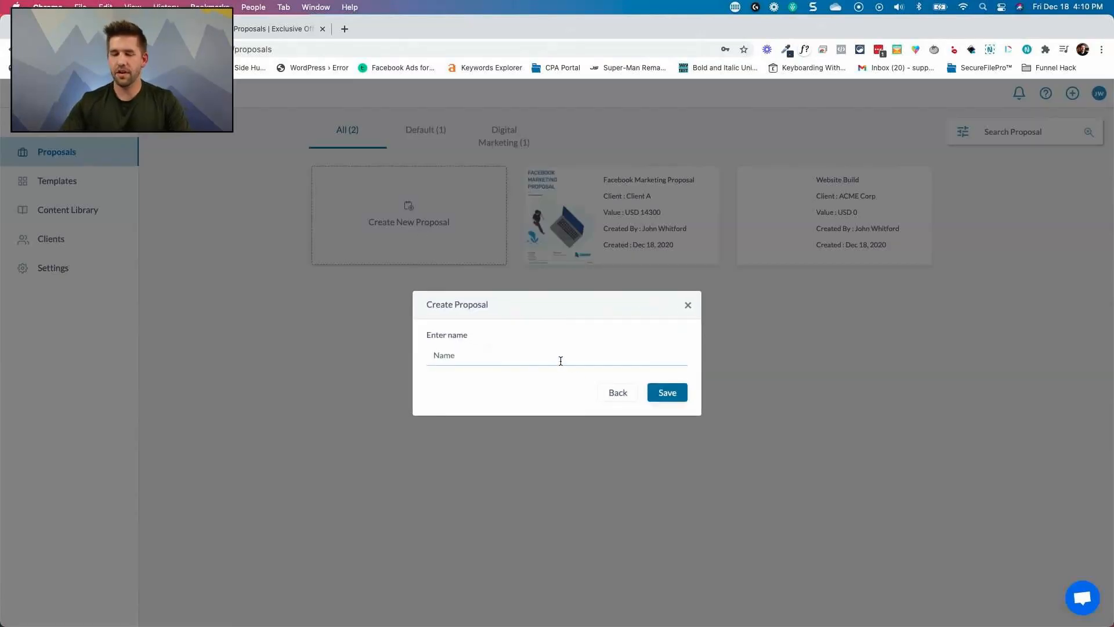
type("Content Marketing Services")
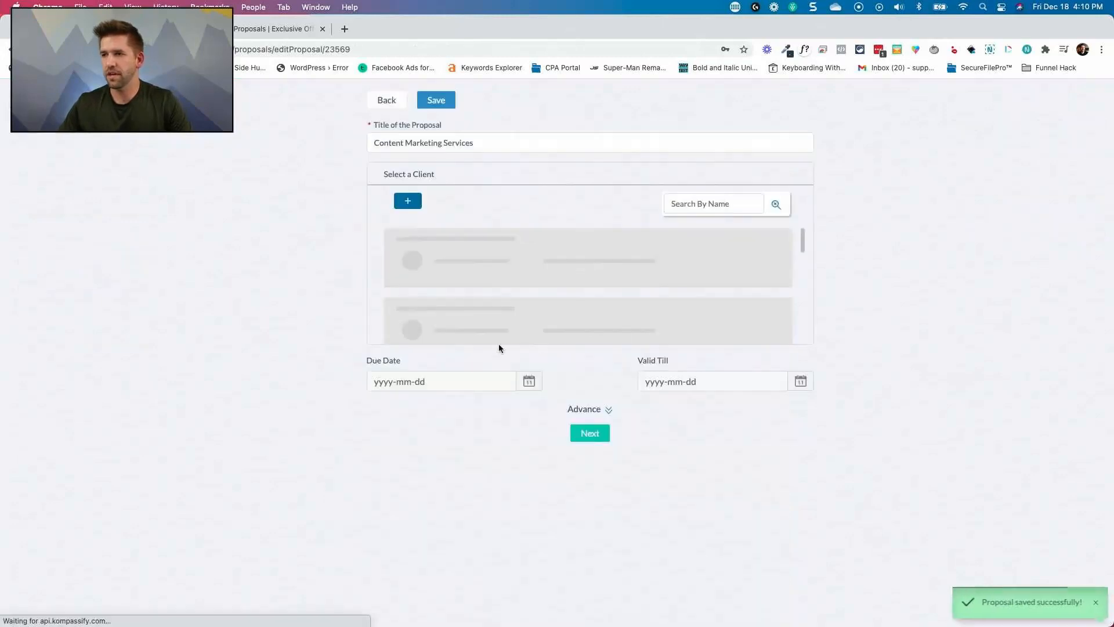
Add a new client with the company name Company, website website.com and placeholder address, city and state
scroll(532, 268, "down", 1)
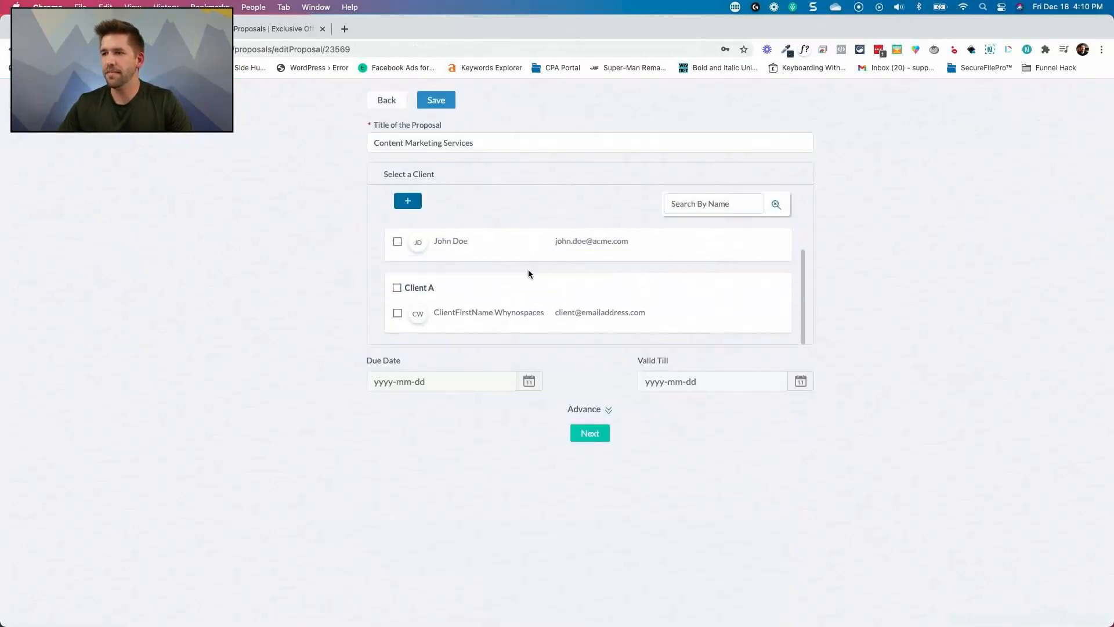
scroll(399, 264, "up", 1)
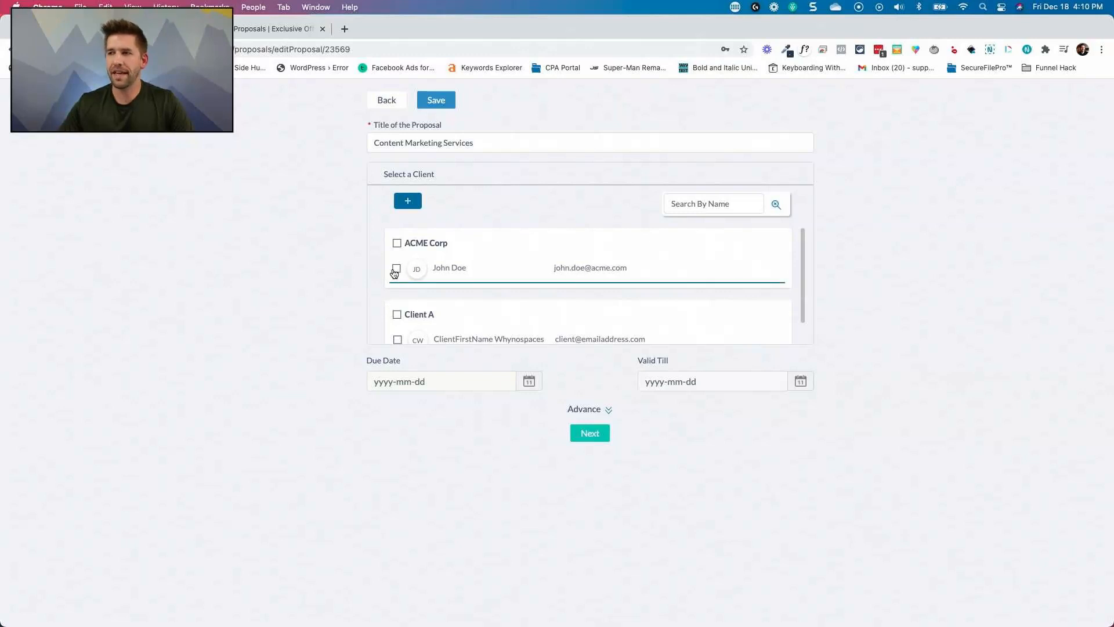
left_click(408, 204)
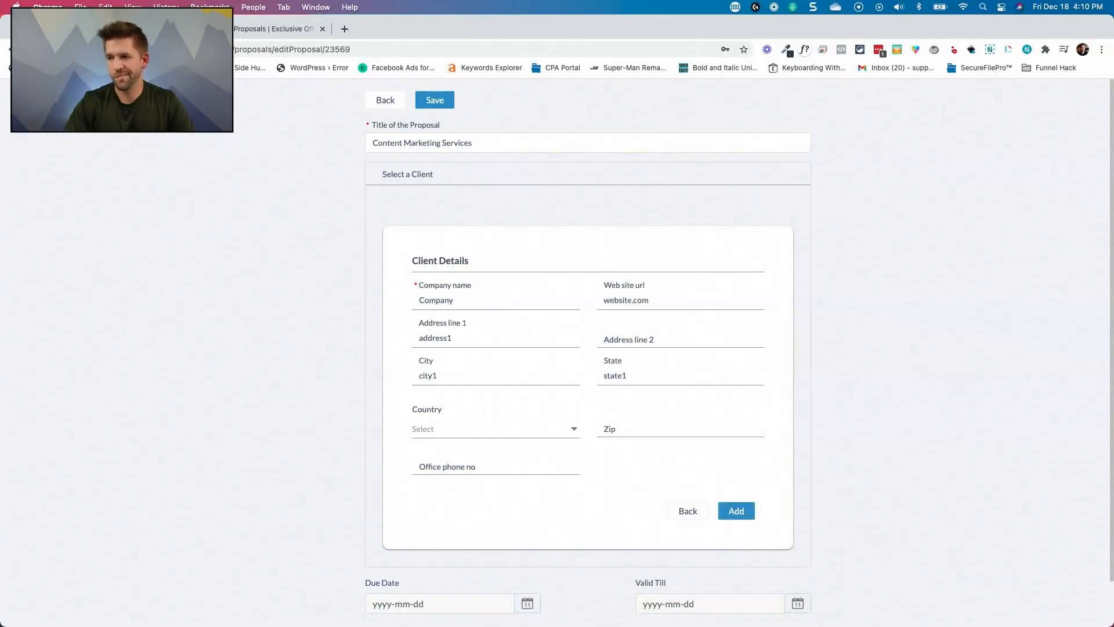
left_click(736, 510)
Save a contact with name, email and phone number for the new client, and select Company as the proposal's client
left_click(472, 306)
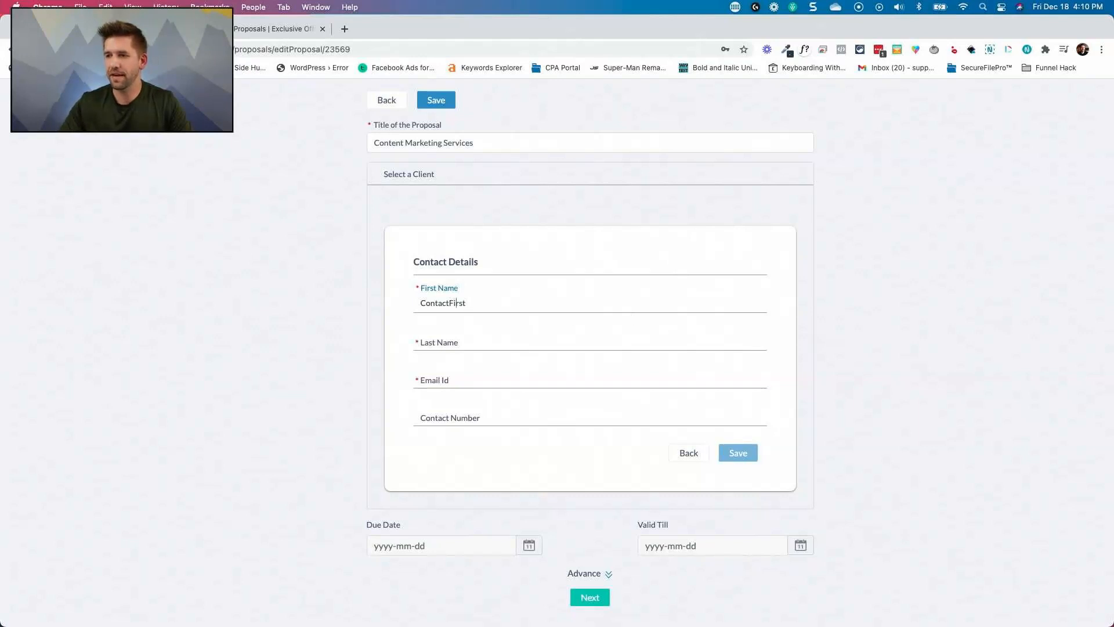
left_click(459, 341)
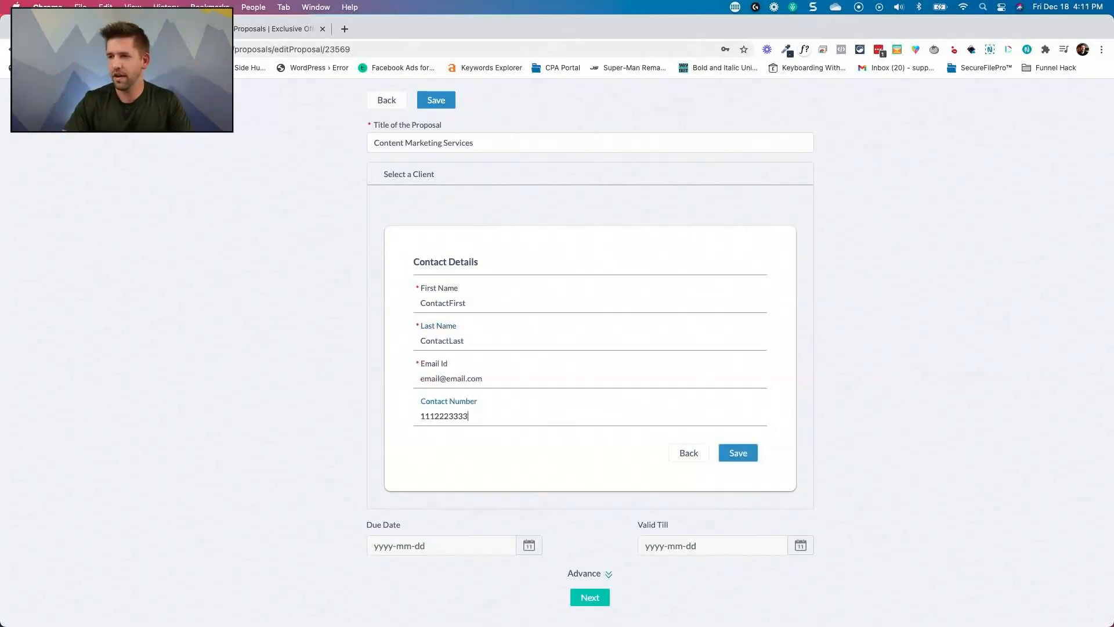
left_click(732, 458)
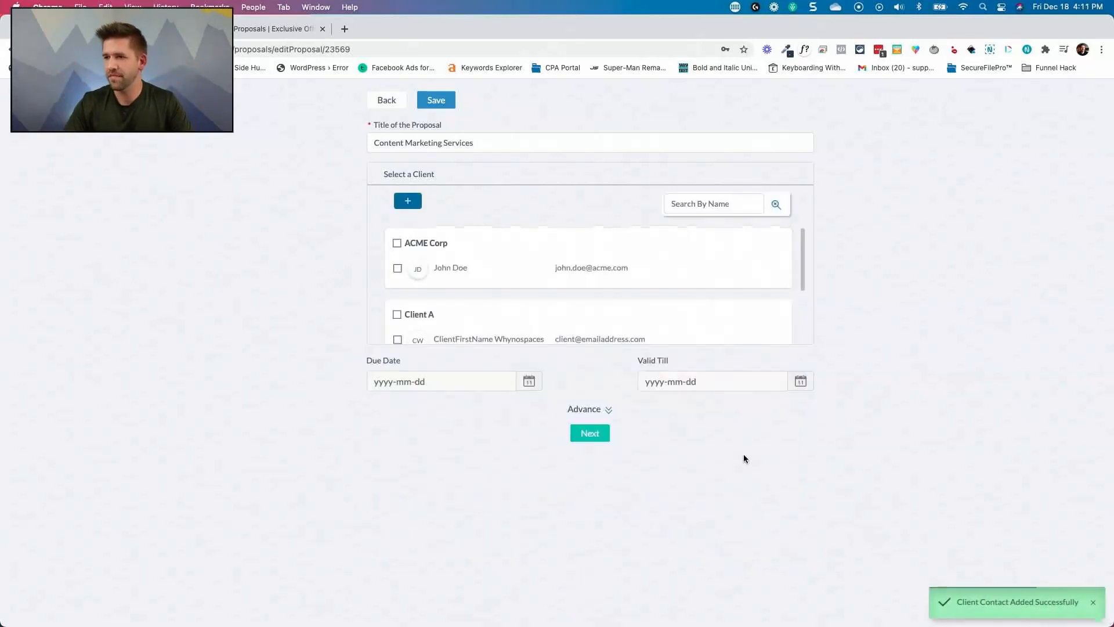
scroll(449, 272, "down", 3)
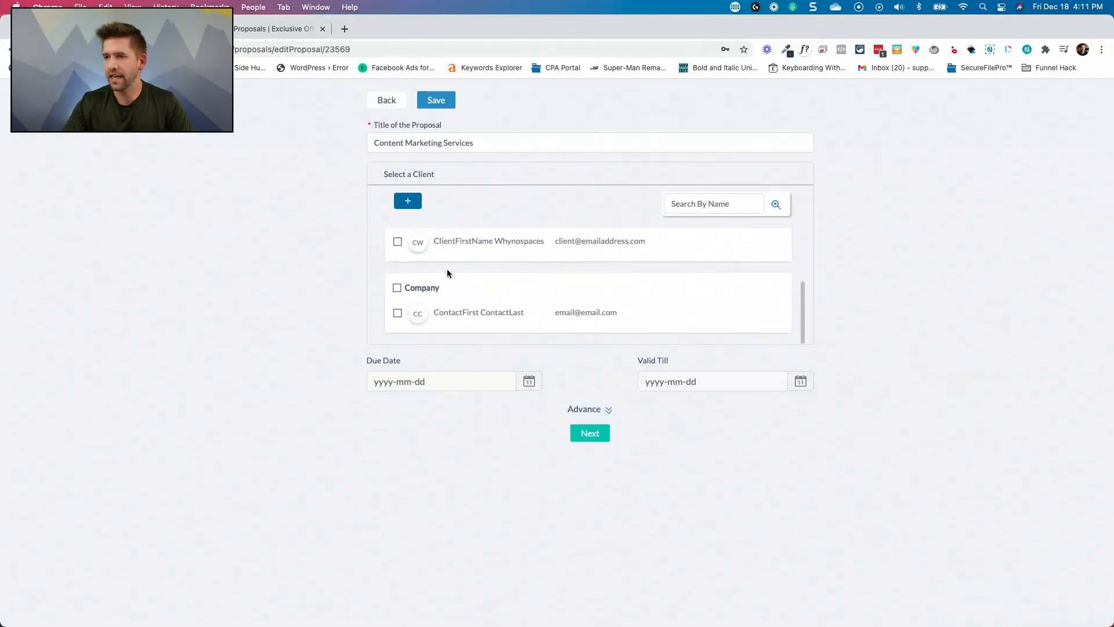
left_click(398, 288)
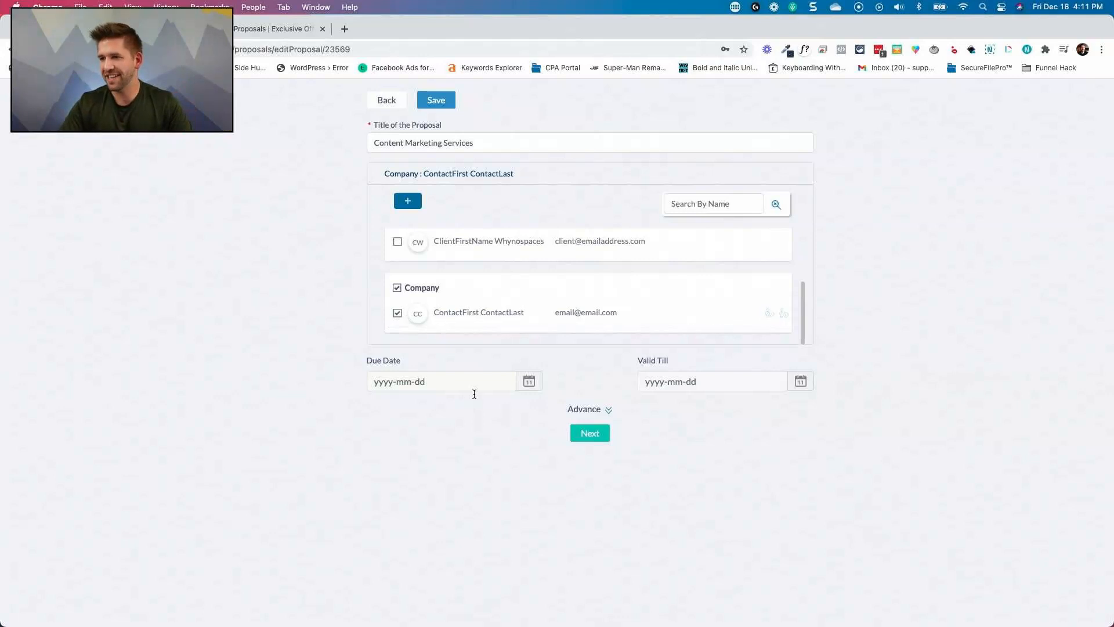
Set the due date to 2020-12-25 and the valid-till date to January 8, 2021, and continue to the proposal editor
left_click(528, 380)
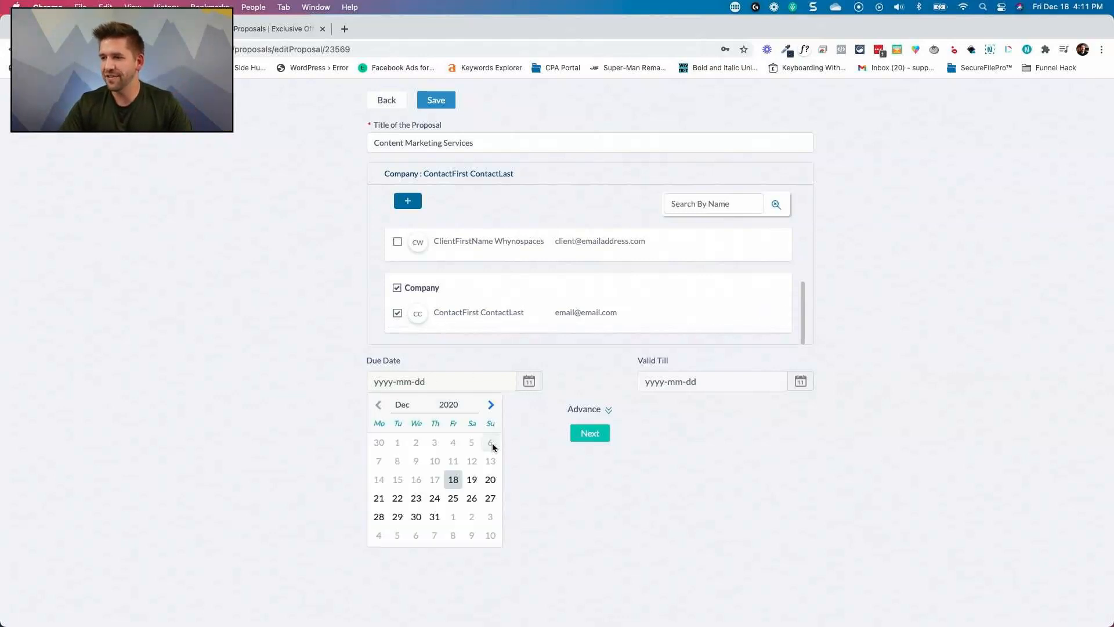
left_click(453, 500)
left_click(796, 385)
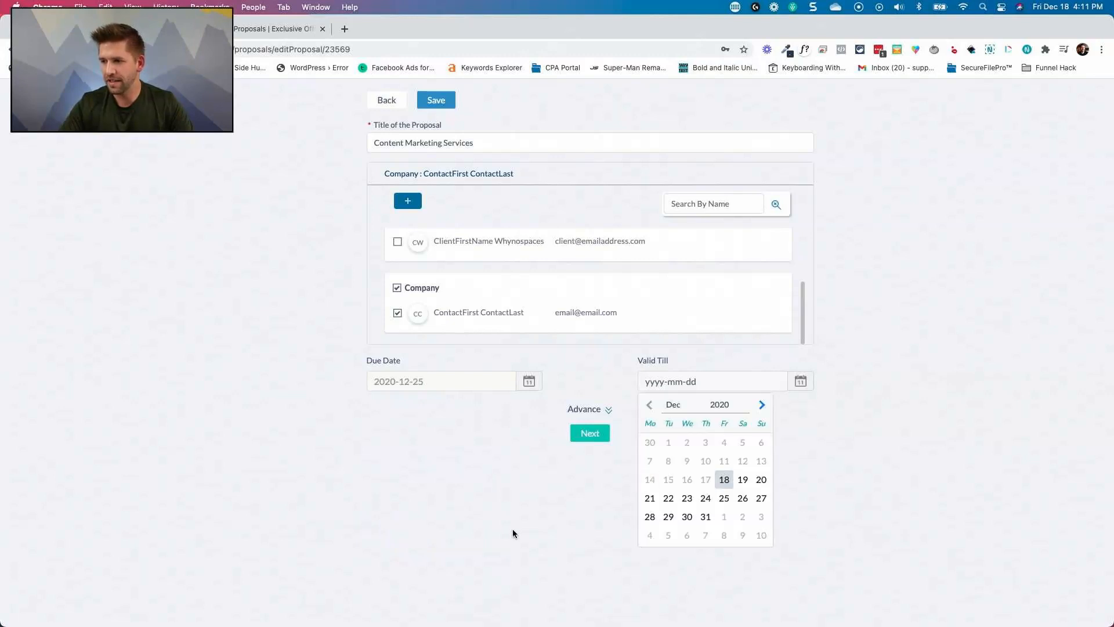
left_click(721, 533)
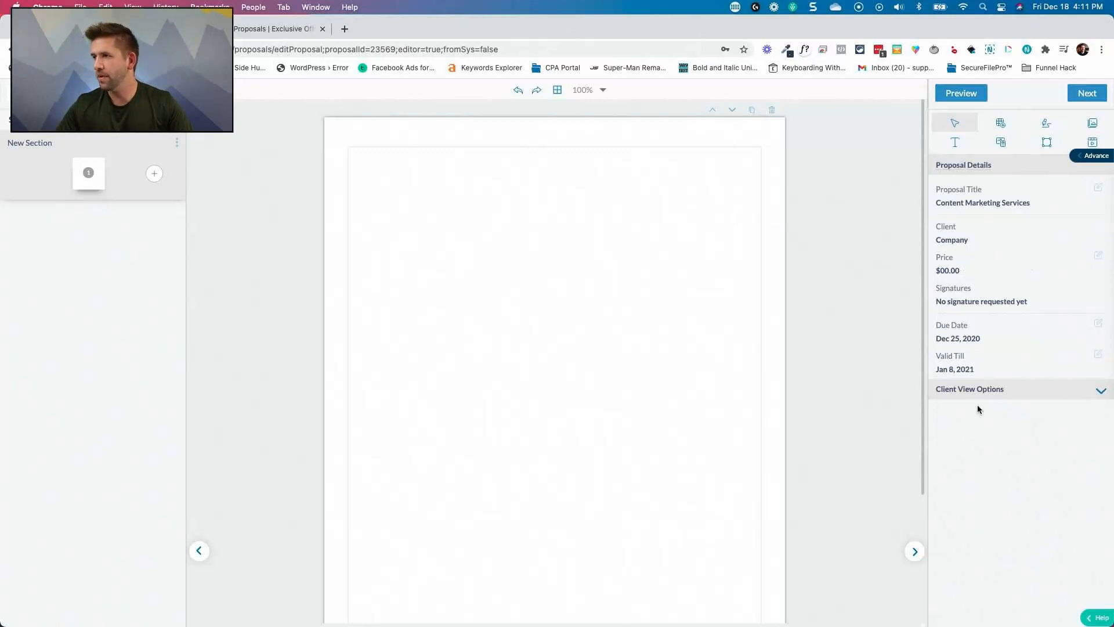
Add a 500 by 400 text box near the start of the page containing "Mention your services"
left_click_drag(960, 148, 402, 177)
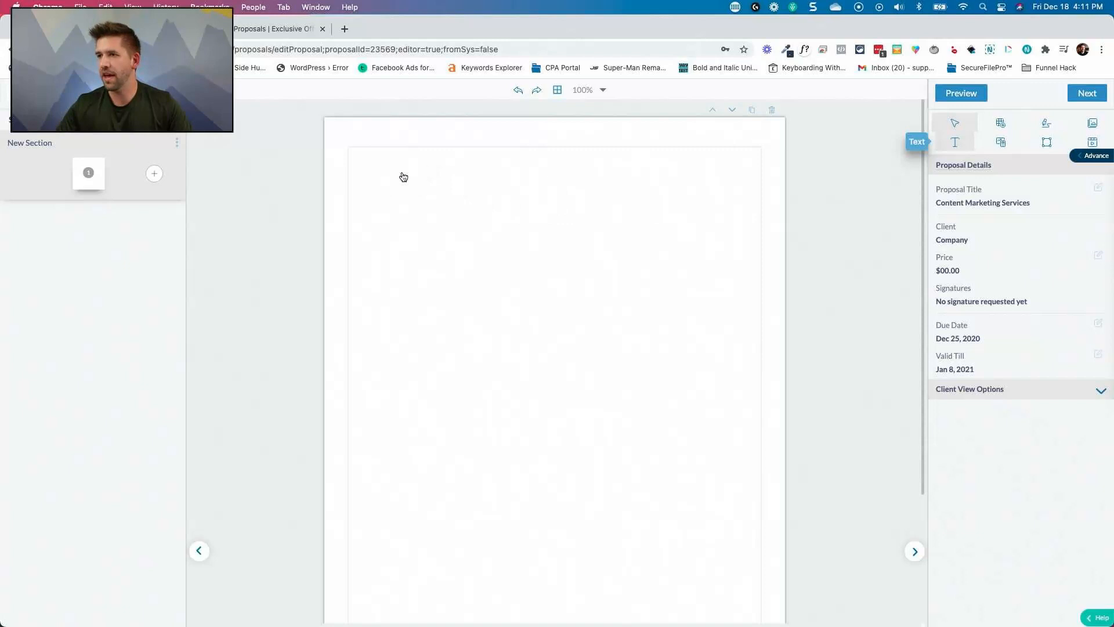
left_click(442, 192)
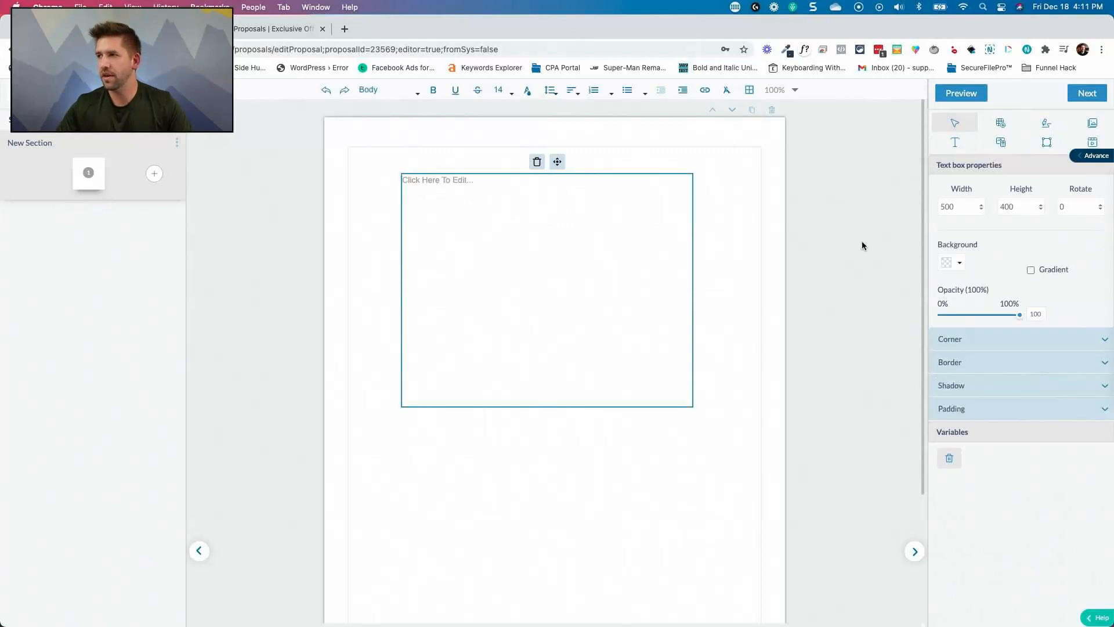
type("Mention your ser")
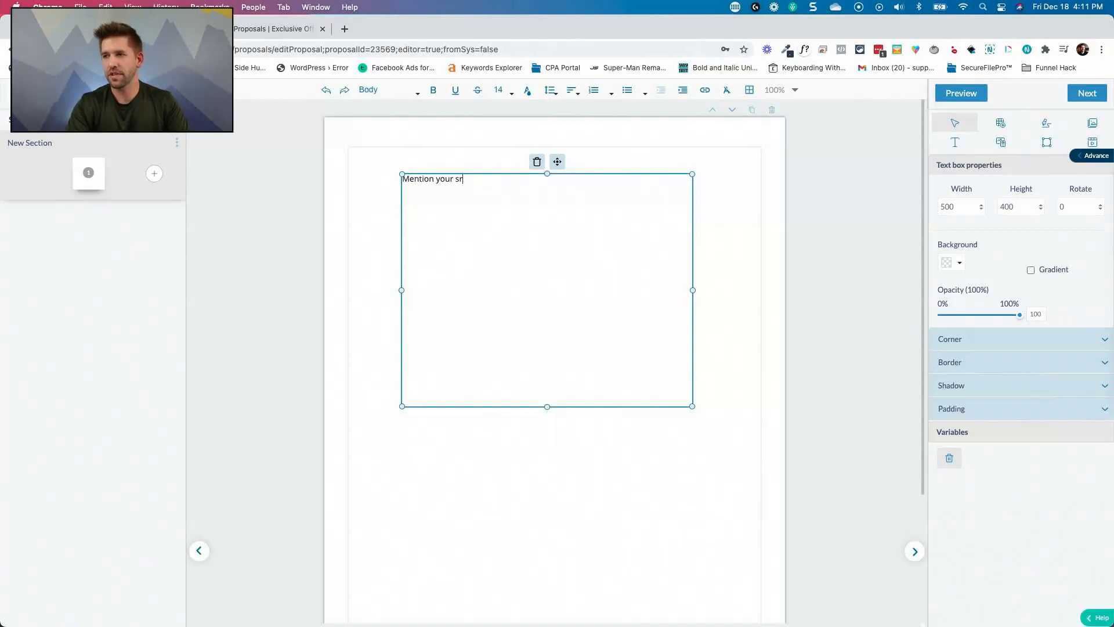
key("BackSpace")
type("ervices")
Give the text box a purple shadow extending beyond its right edge
left_click(1028, 346)
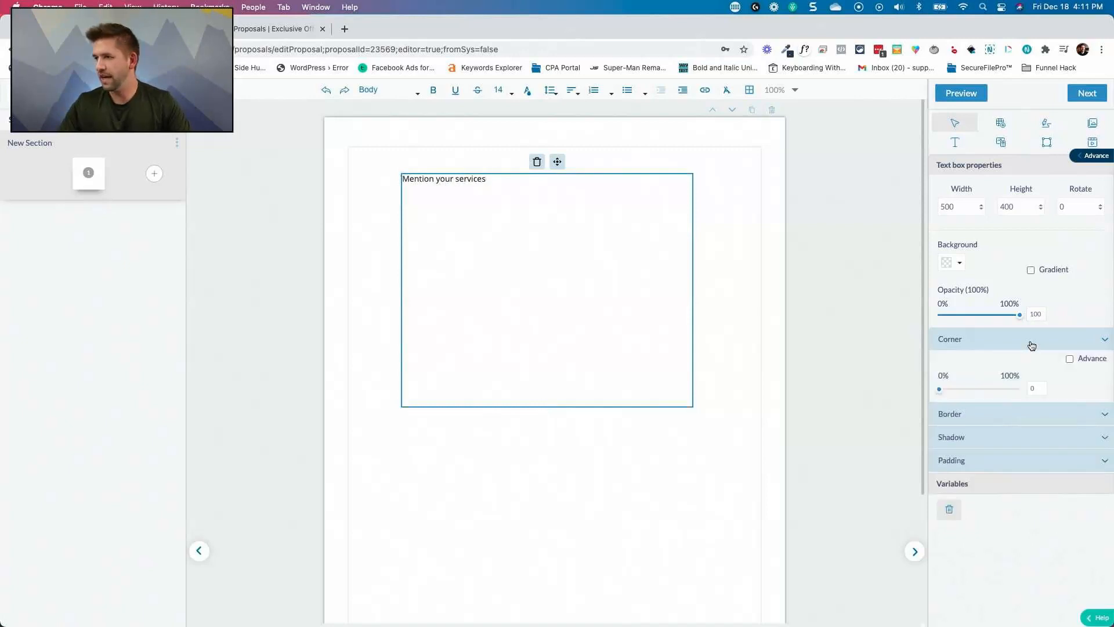
left_click(986, 423)
left_click(979, 436)
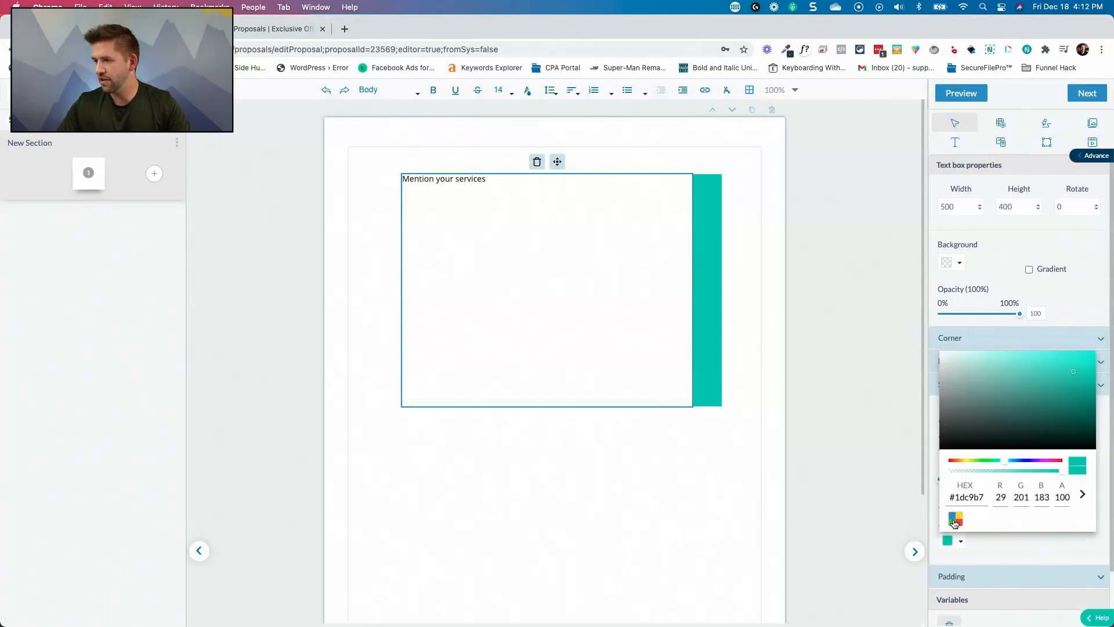
left_click(954, 520)
left_click(1010, 427)
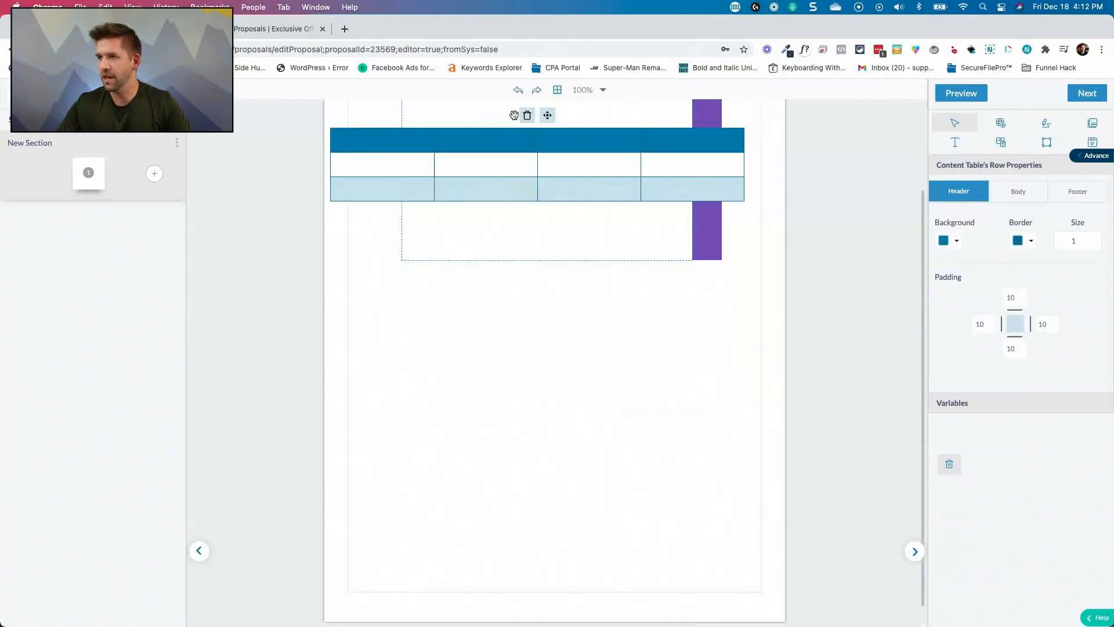
Place a content table beneath the text box and insert a column before its second column
left_click_drag(539, 139, 511, 231)
left_click_drag(556, 276, 558, 275)
left_click(514, 330)
left_click(514, 364)
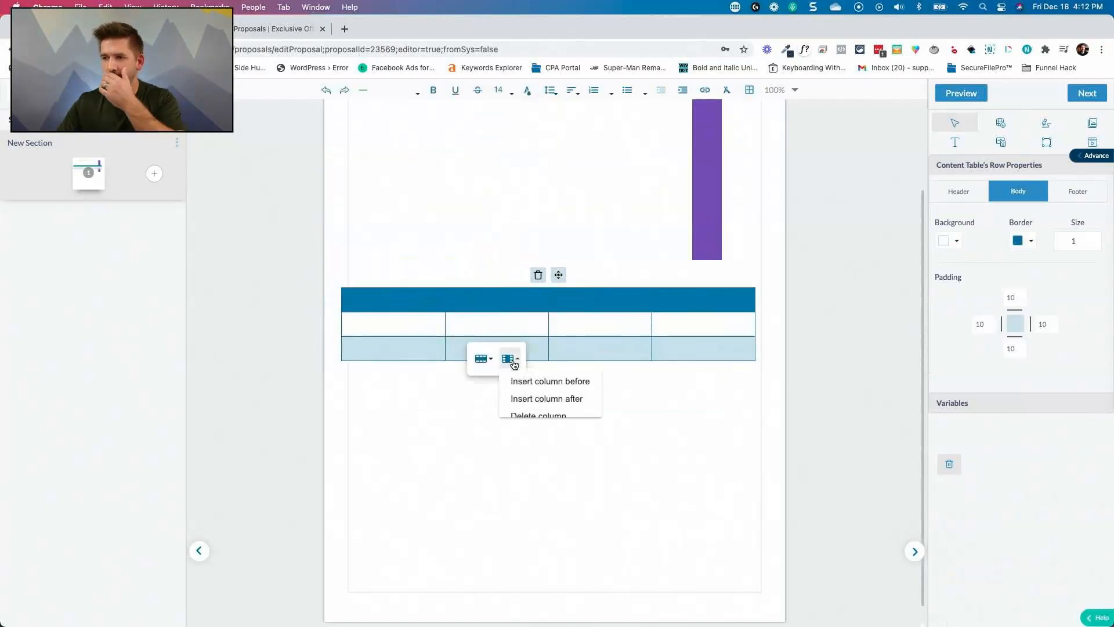
left_click(523, 382)
left_click(674, 402)
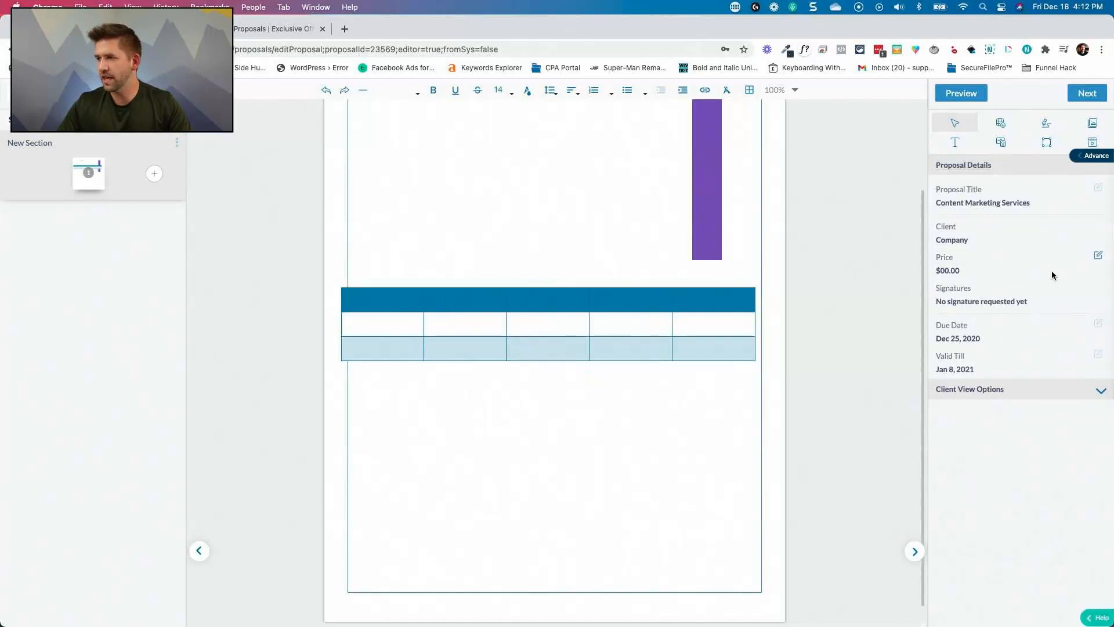
Check the proposal's price and currency editing options and expand the client view options
left_click(1097, 255)
double_click(939, 272)
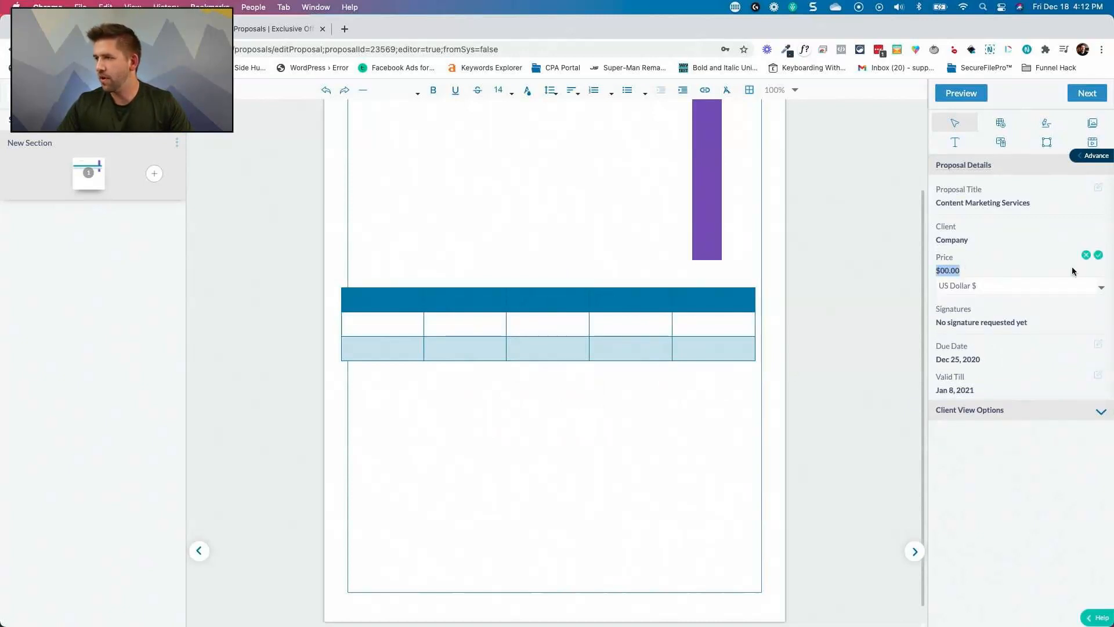
left_click(1087, 256)
left_click(942, 274)
left_click(1097, 256)
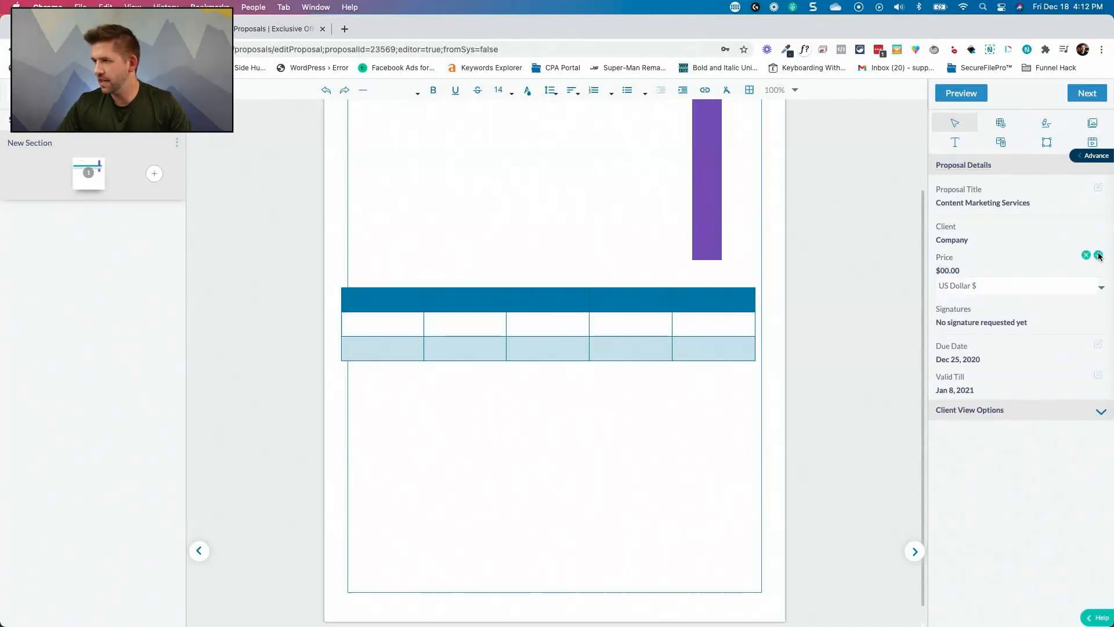
left_click(1079, 288)
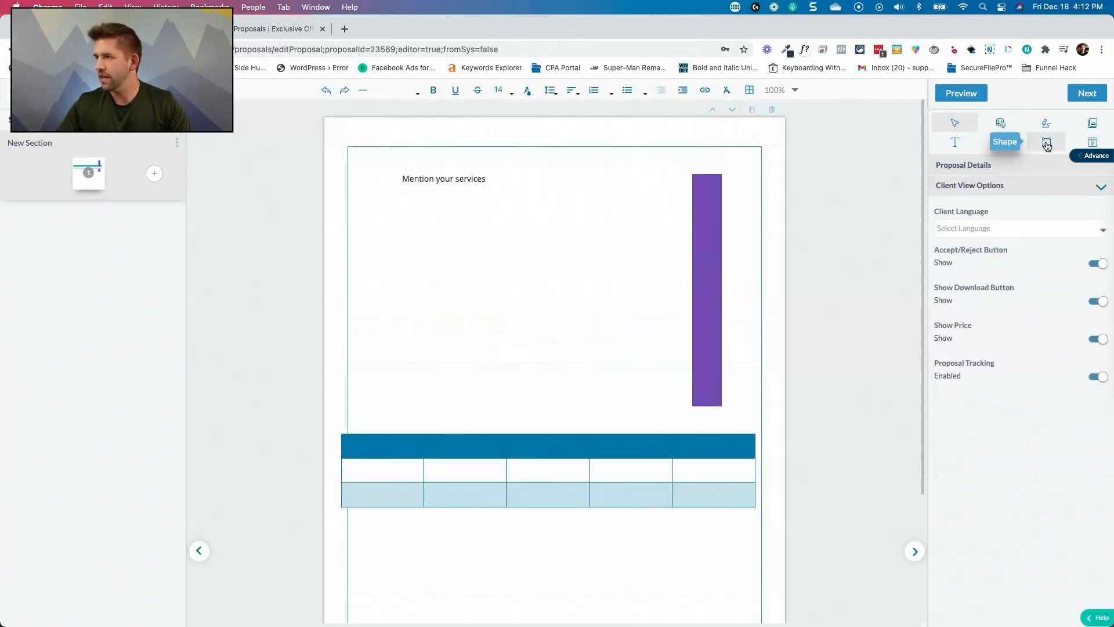
Examine the options for adding a video to the proposal, and close them without adding one
left_click(1092, 142)
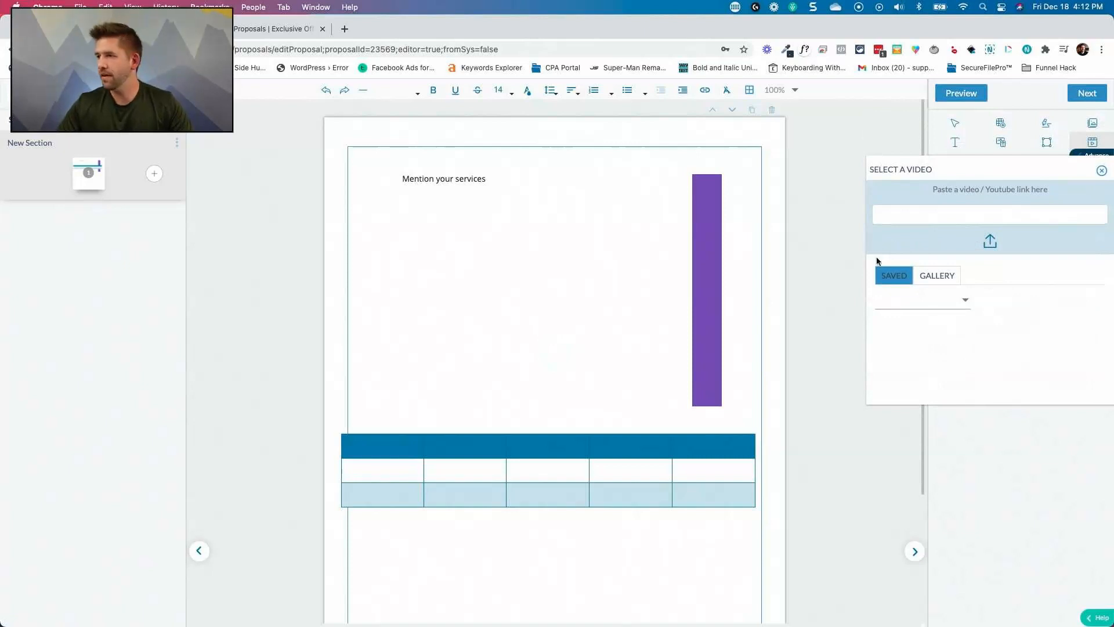
left_click(951, 215)
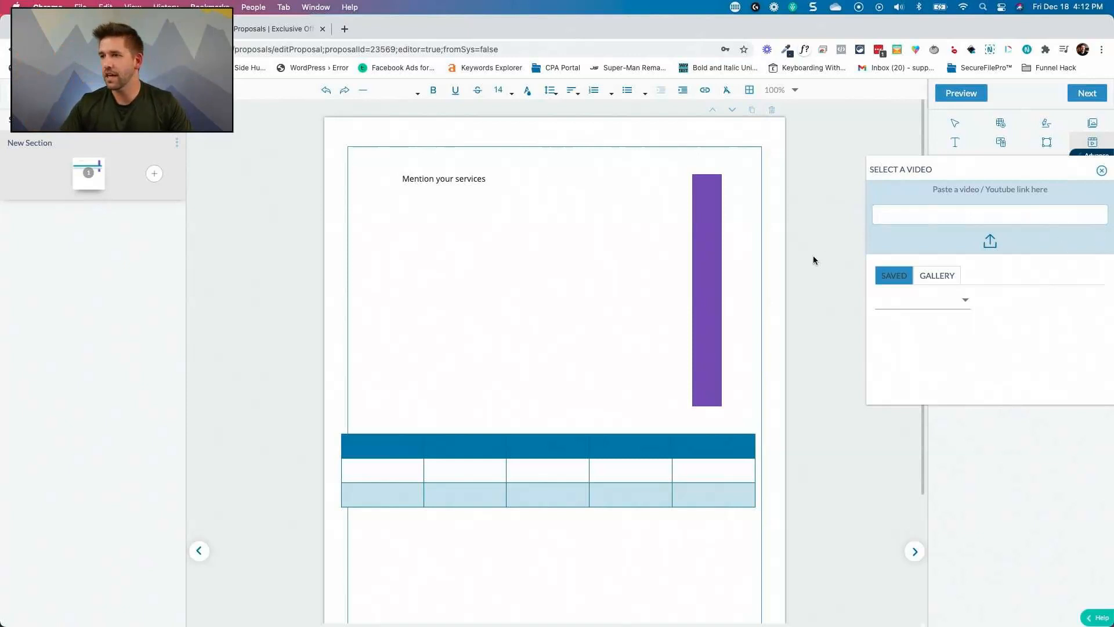
left_click(1102, 171)
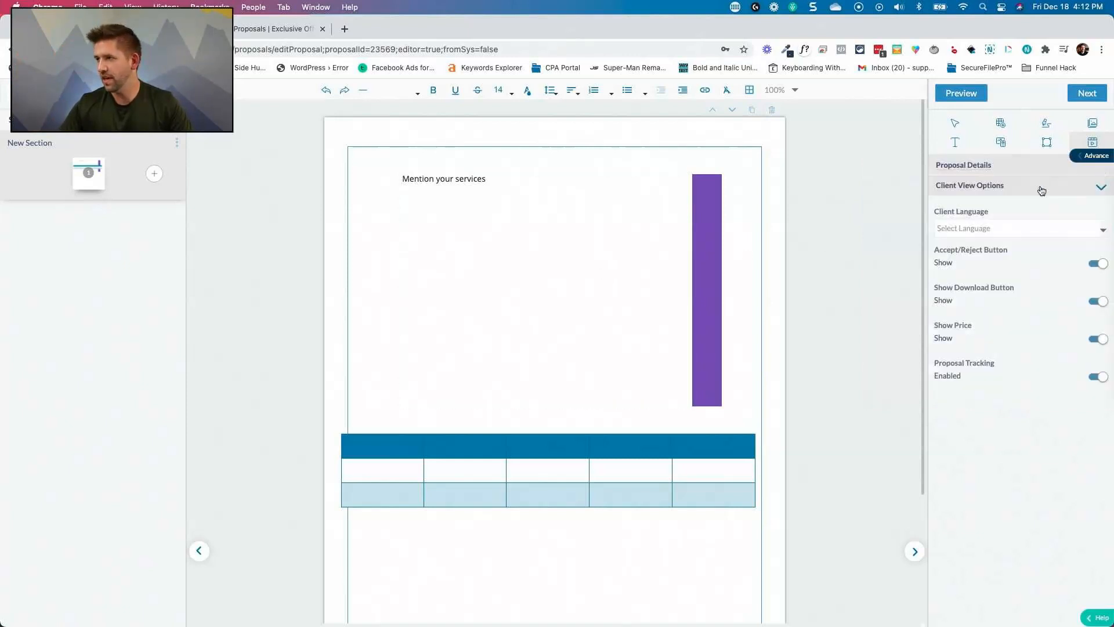
scroll(525, 440, "down", 3)
scroll(525, 440, "up", 3)
mouse_move(523, 281)
left_mouse_down()
mouse_move(496, 327)
mouse_move(527, 286)
left_mouse_up()
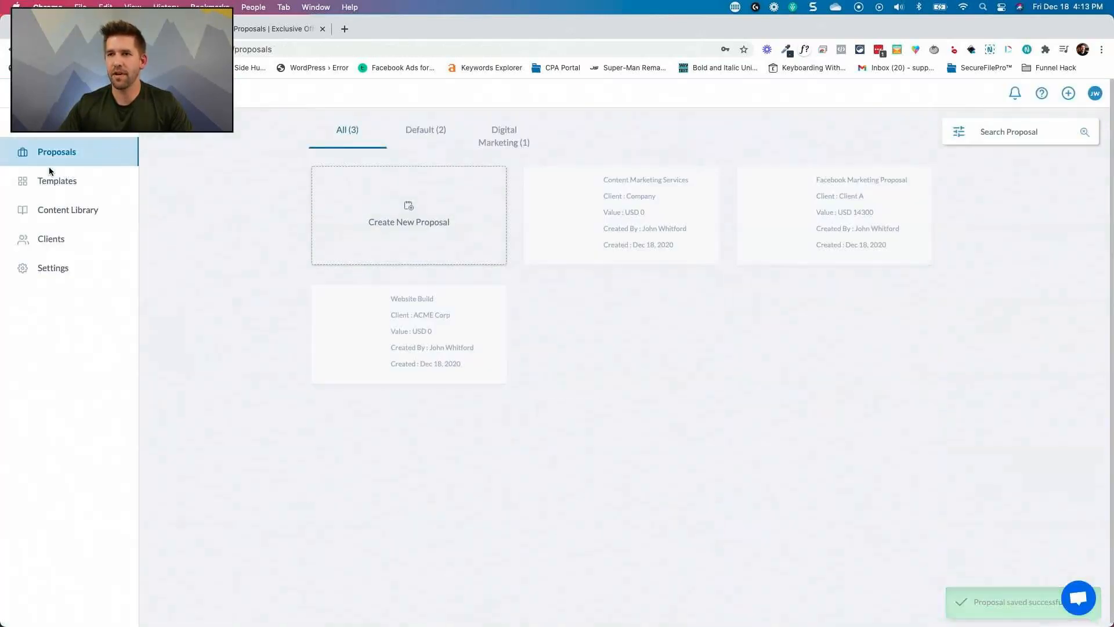
Go to the templates and browse the ones supplied by the system
left_click(50, 181)
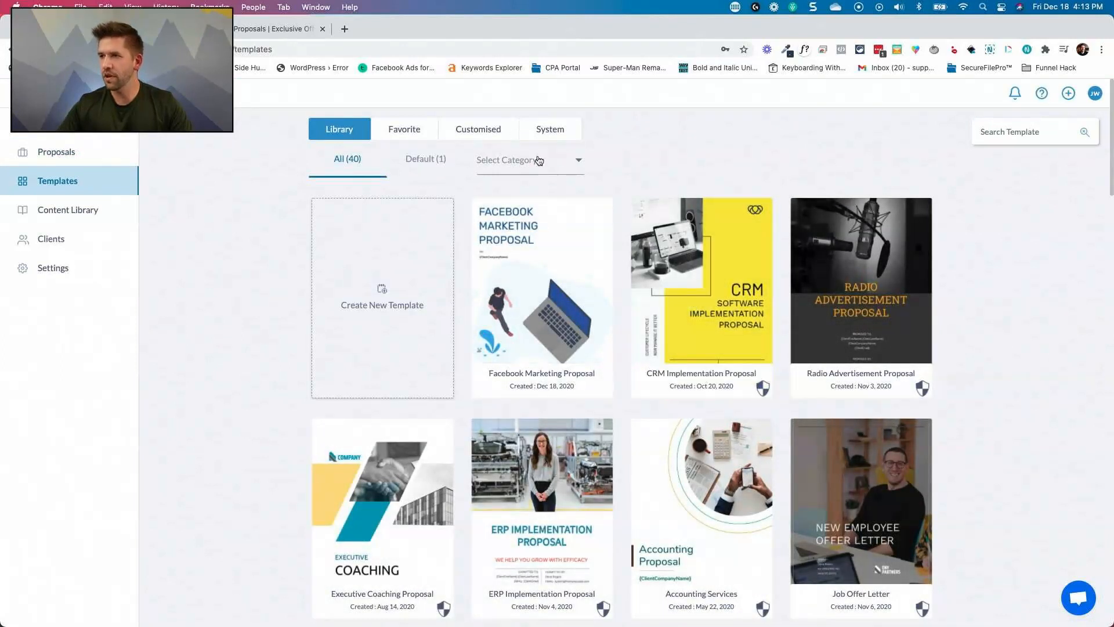
left_click(552, 130)
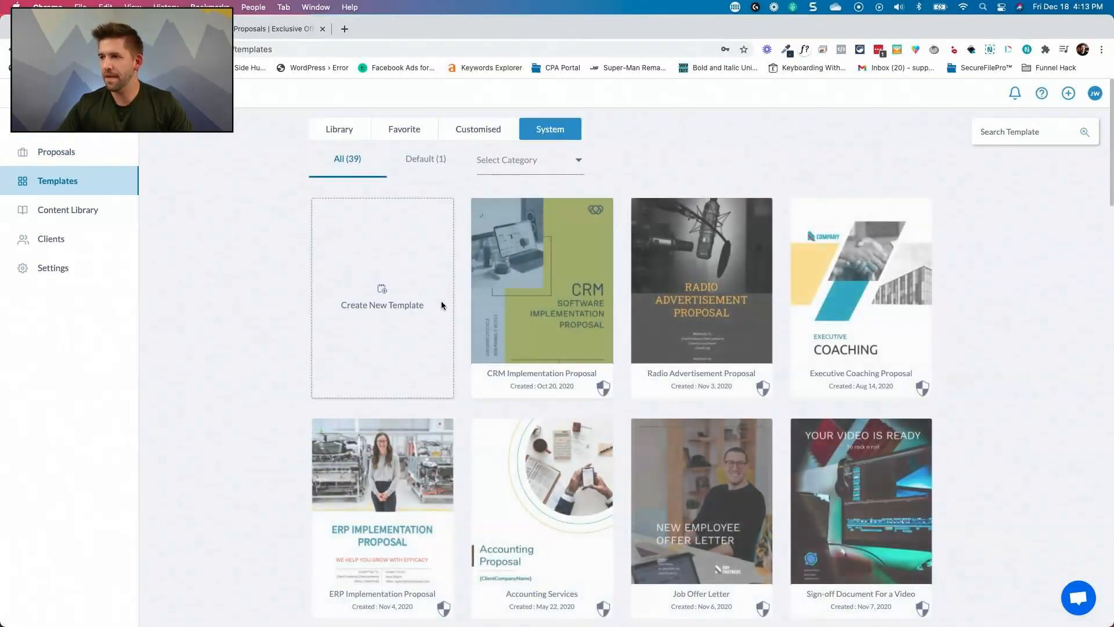
mouse_move(749, 362)
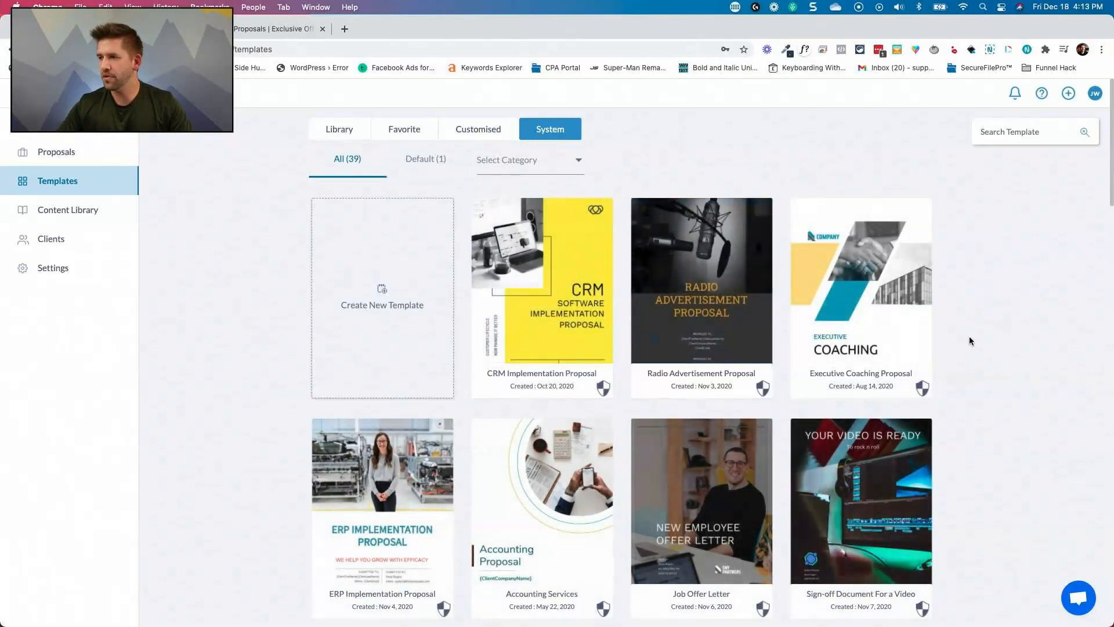
scroll(847, 322, "down", 3)
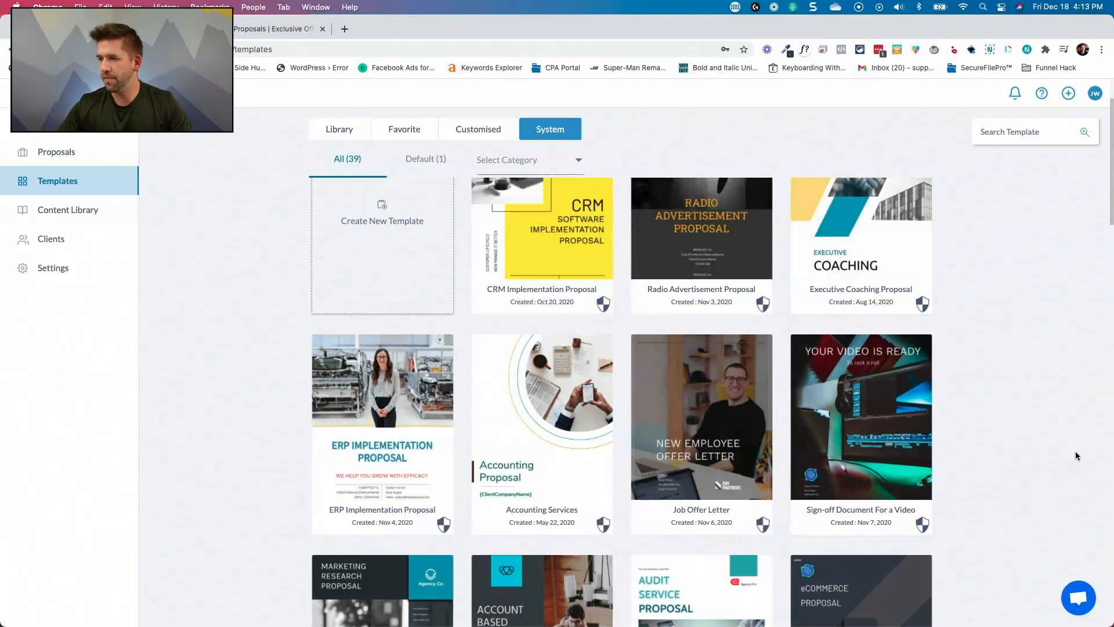
mouse_move(575, 281)
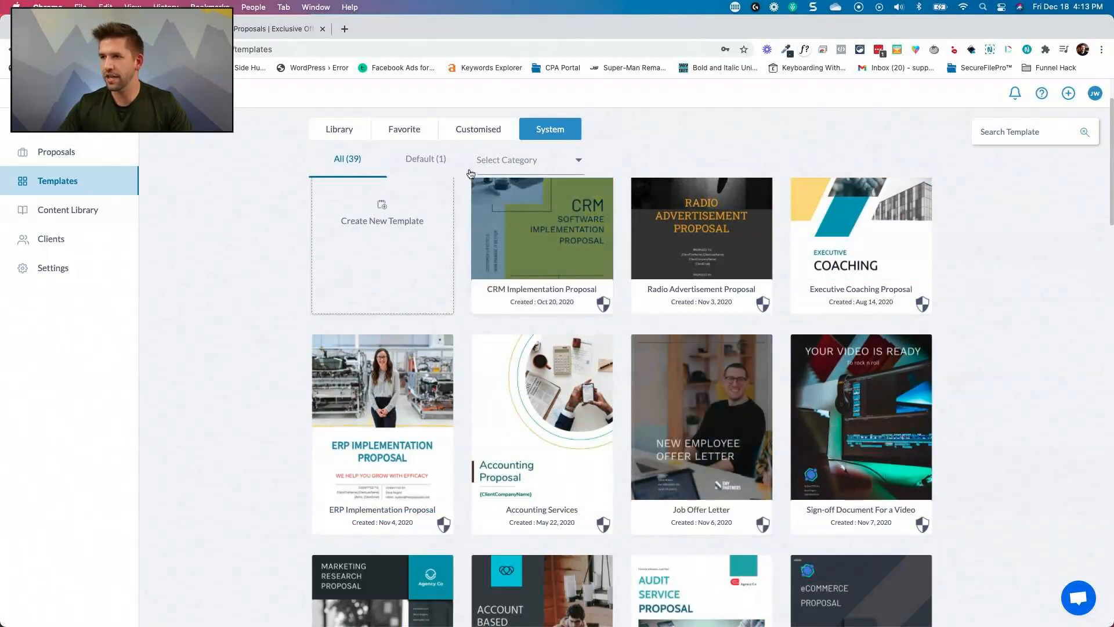
Browse the entire template library to examine the available proposal, contract and quote designs
left_click(339, 129)
scroll(258, 352, "down", 5)
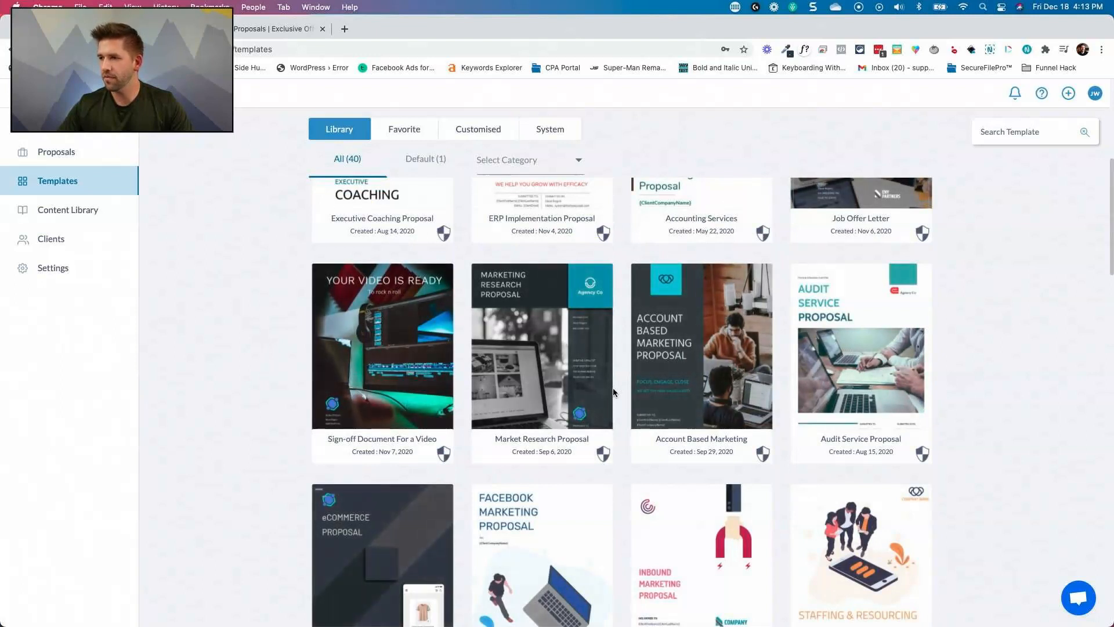
mouse_move(824, 409)
scroll(824, 409, "down", 1)
scroll(799, 351, "down", 3)
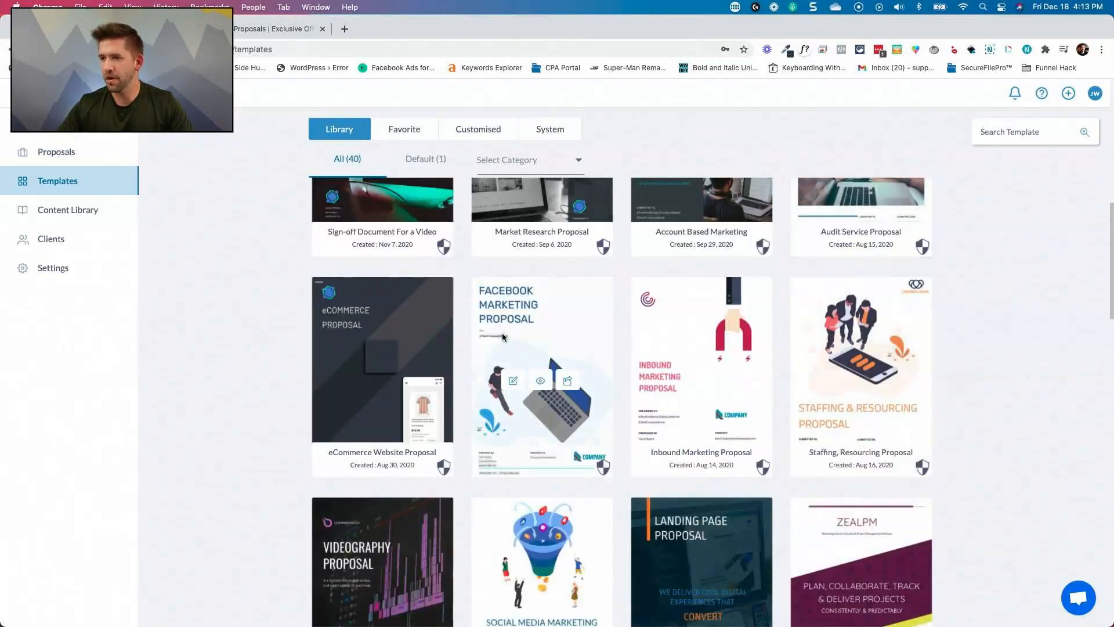
mouse_move(344, 342)
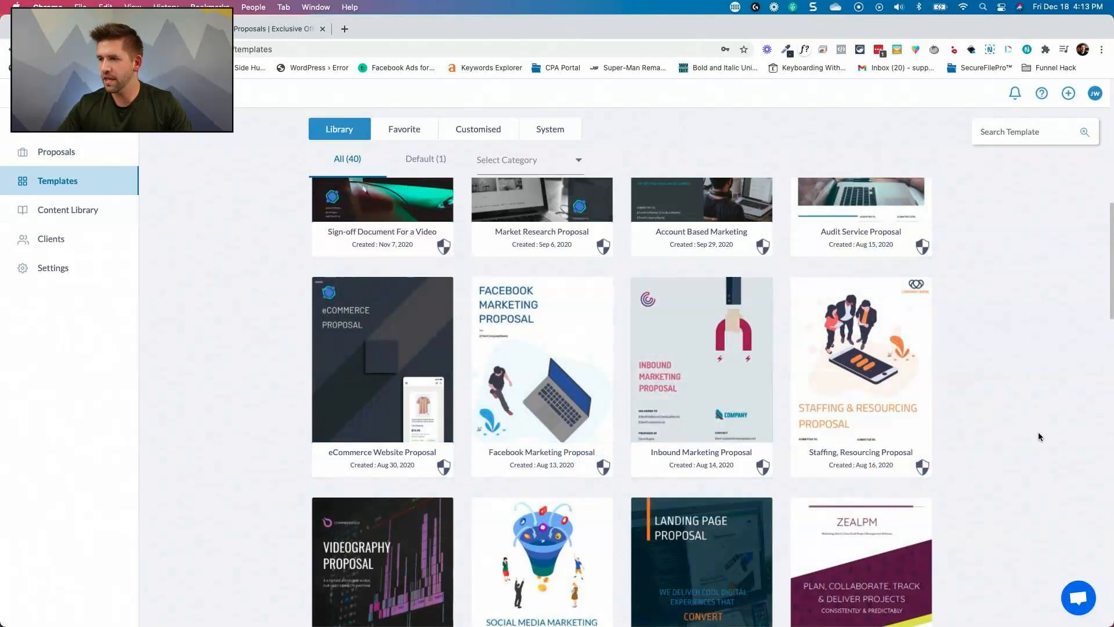
scroll(1014, 439, "down", 6)
scroll(1015, 440, "down", 15)
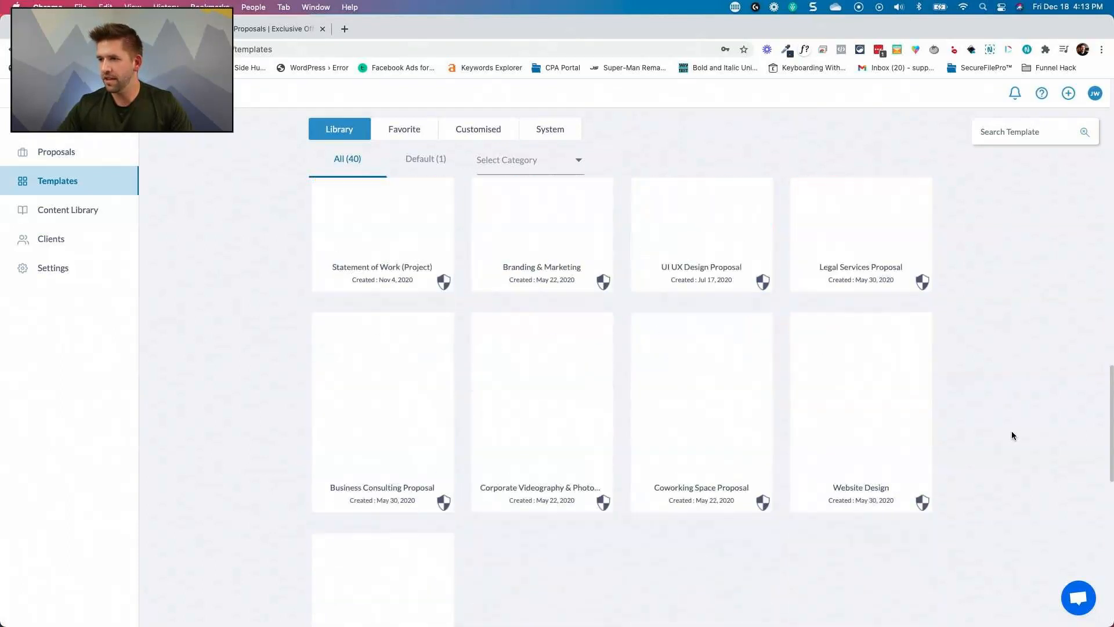
scroll(1007, 444, "up", 2)
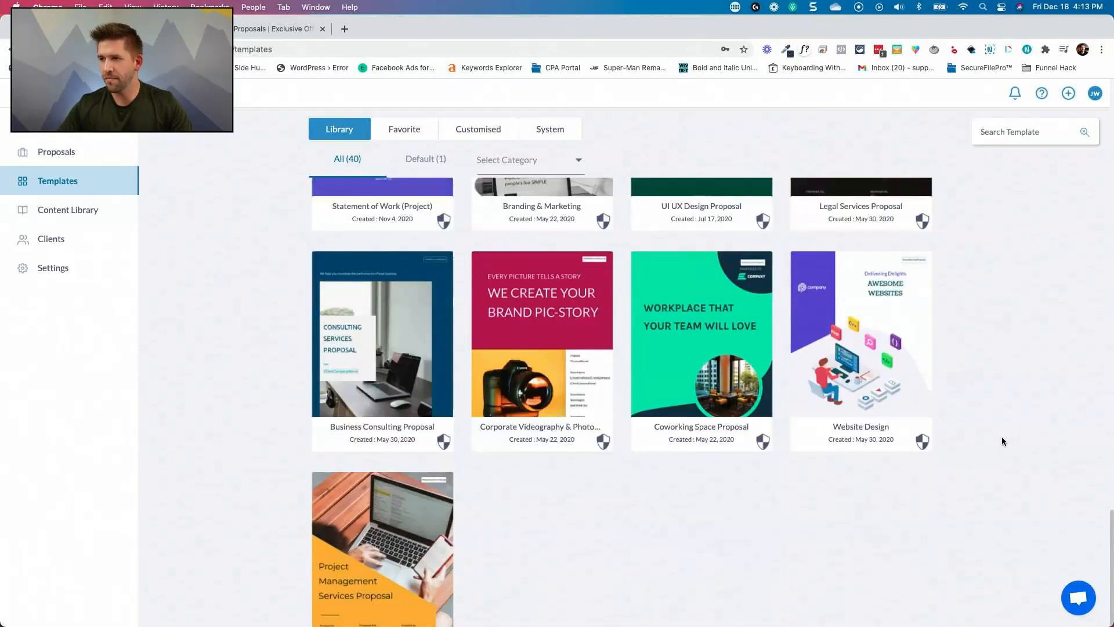
scroll(996, 430, "up", 7)
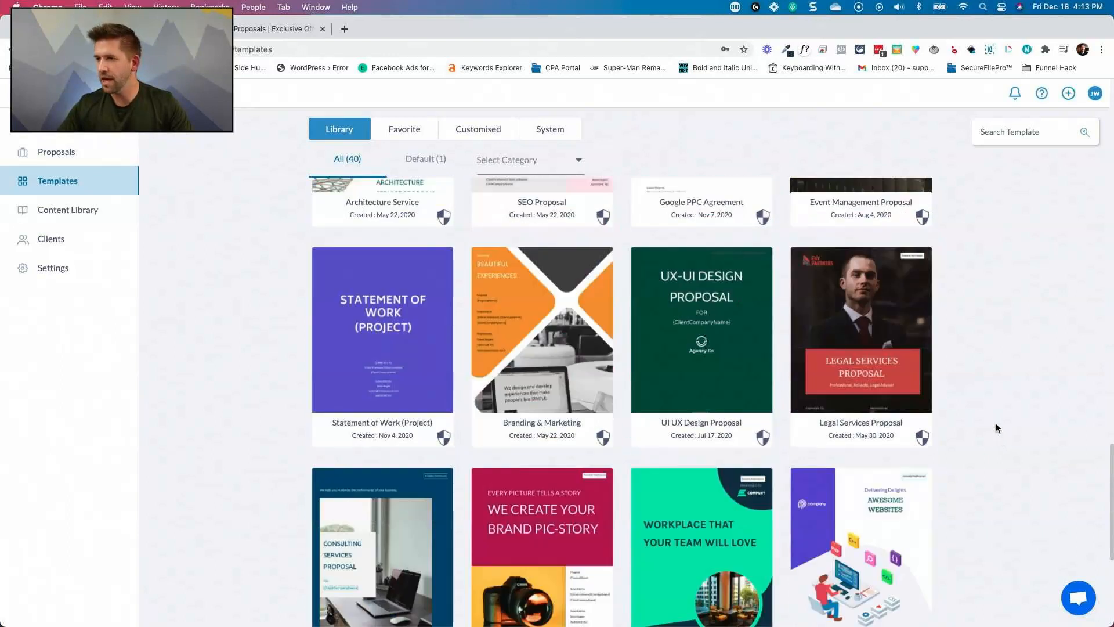
scroll(994, 422, "up", 3)
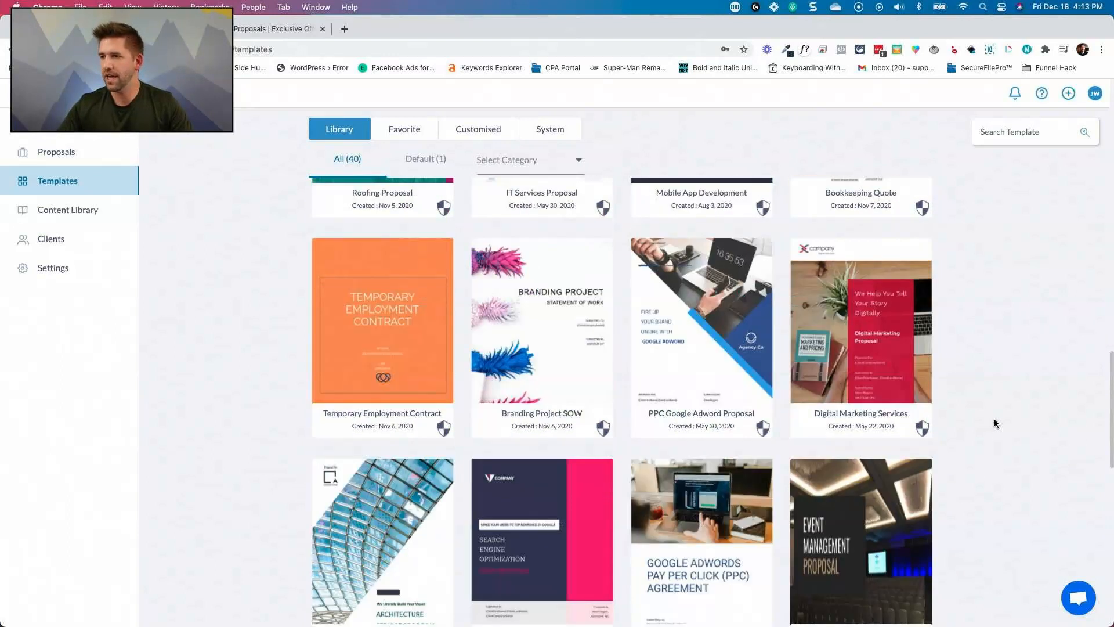
Find the Social Media Marketing template in the library and open it for editing
scroll(994, 422, "up", 3)
scroll(986, 413, "up", 4)
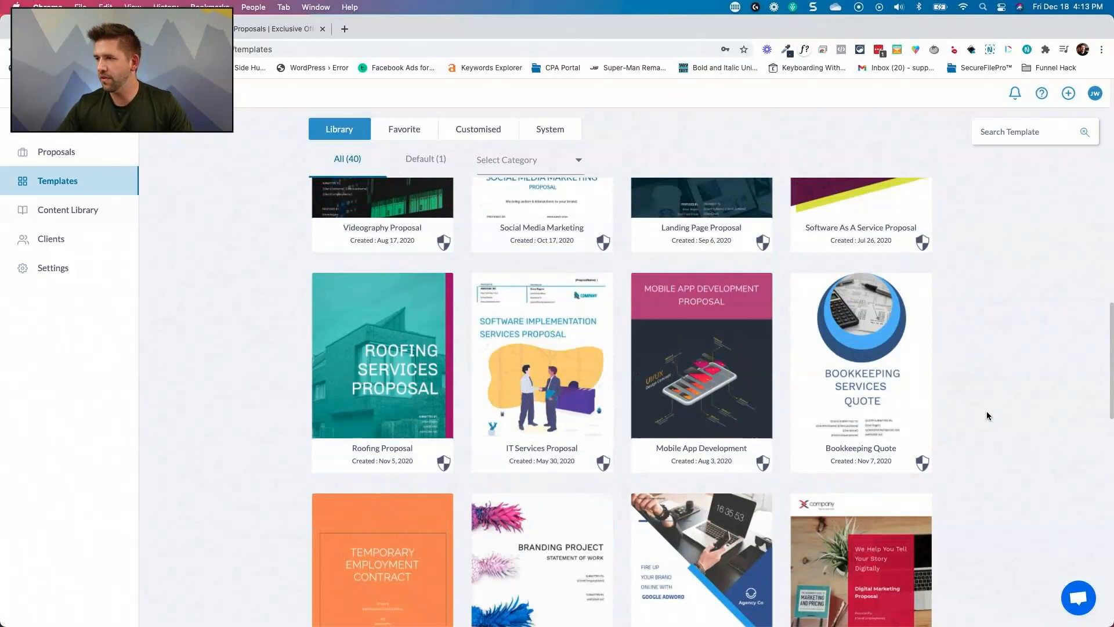
mouse_move(838, 356)
mouse_move(519, 327)
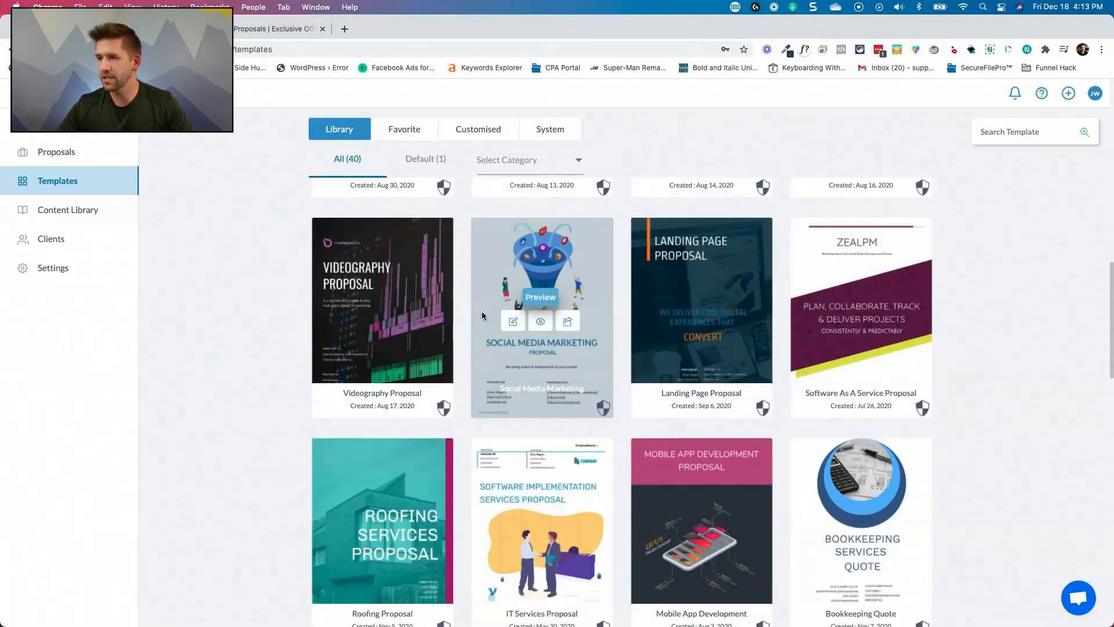
left_click(513, 322)
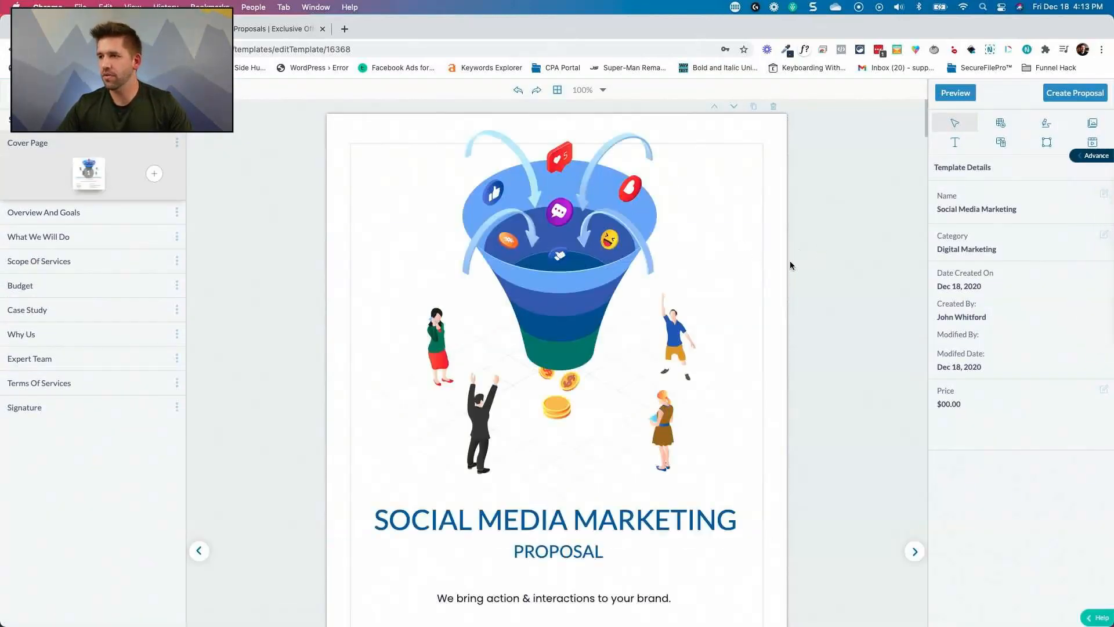
Shift the social-icon background image on the Overview And Goals page slightly toward the page edge and select the letter's text box
scroll(754, 302, "down", 5)
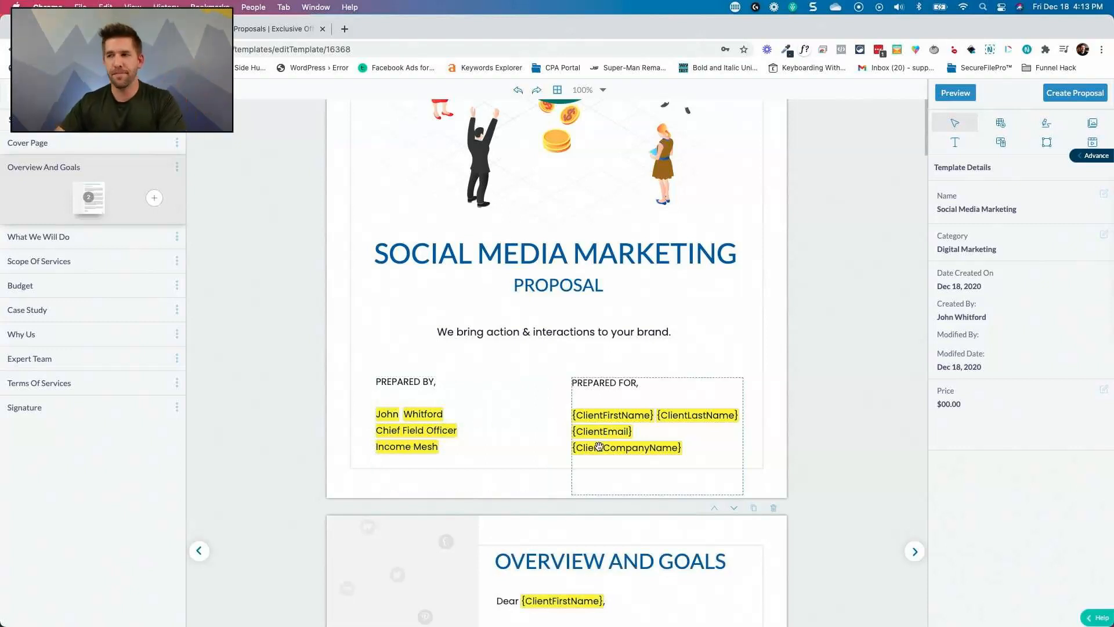
scroll(879, 489, "down", 5)
scroll(373, 347, "down", 2)
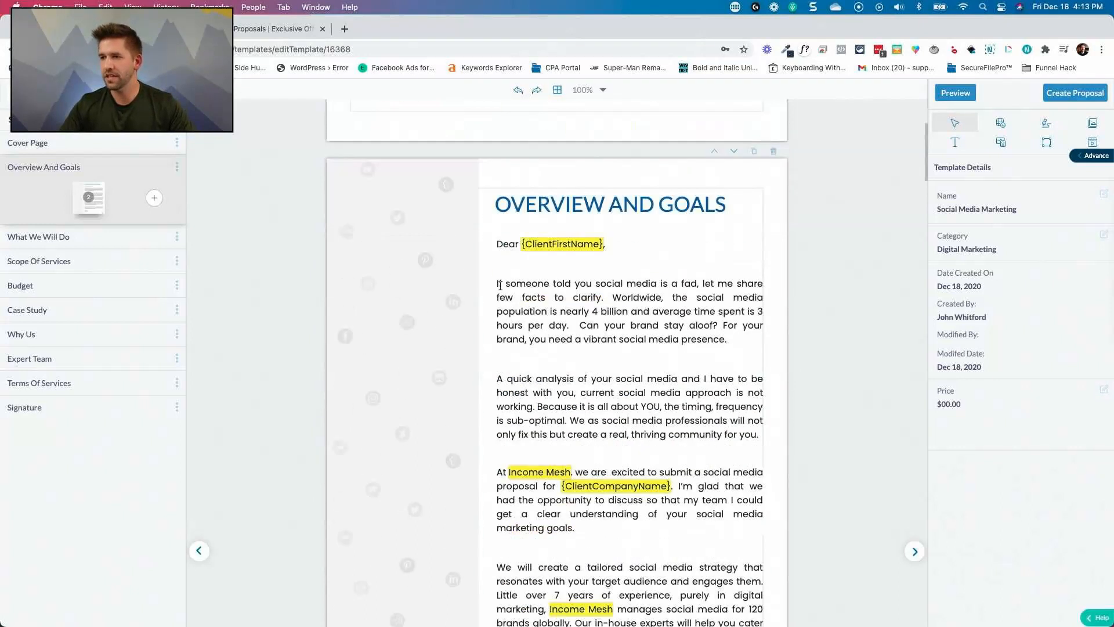
left_click(386, 395)
mouse_move(437, 309)
left_mouse_down()
mouse_move(403, 321)
mouse_move(442, 316)
mouse_move(434, 362)
mouse_move(433, 297)
mouse_move(440, 320)
mouse_move(425, 323)
mouse_move(437, 325)
left_mouse_up()
scroll(663, 336, "down", 4)
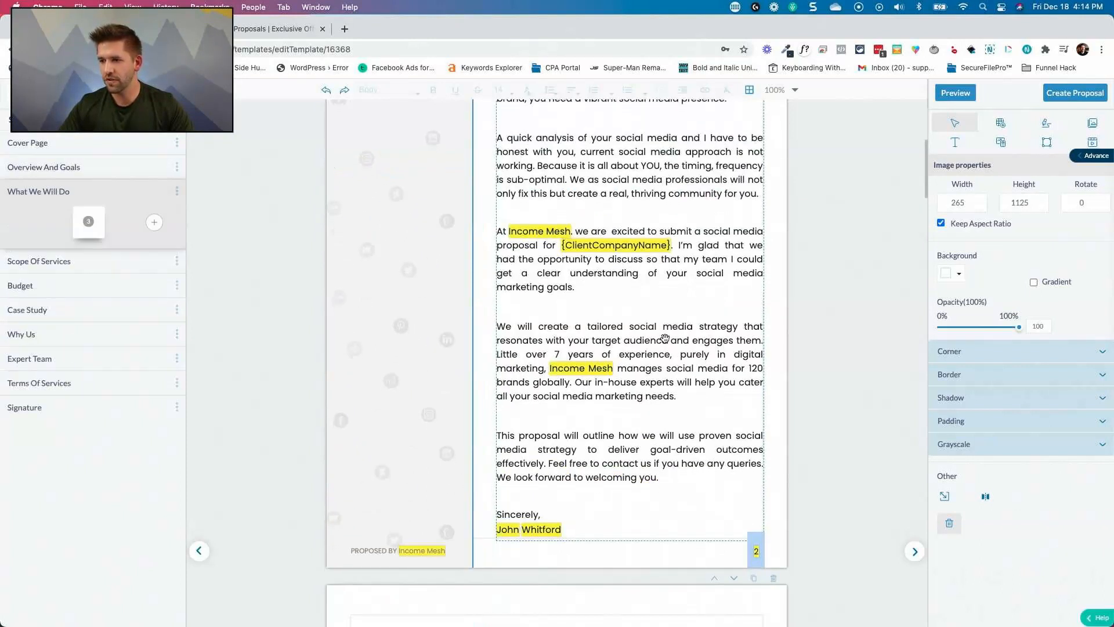
scroll(607, 286, "up", 4)
left_click(581, 315)
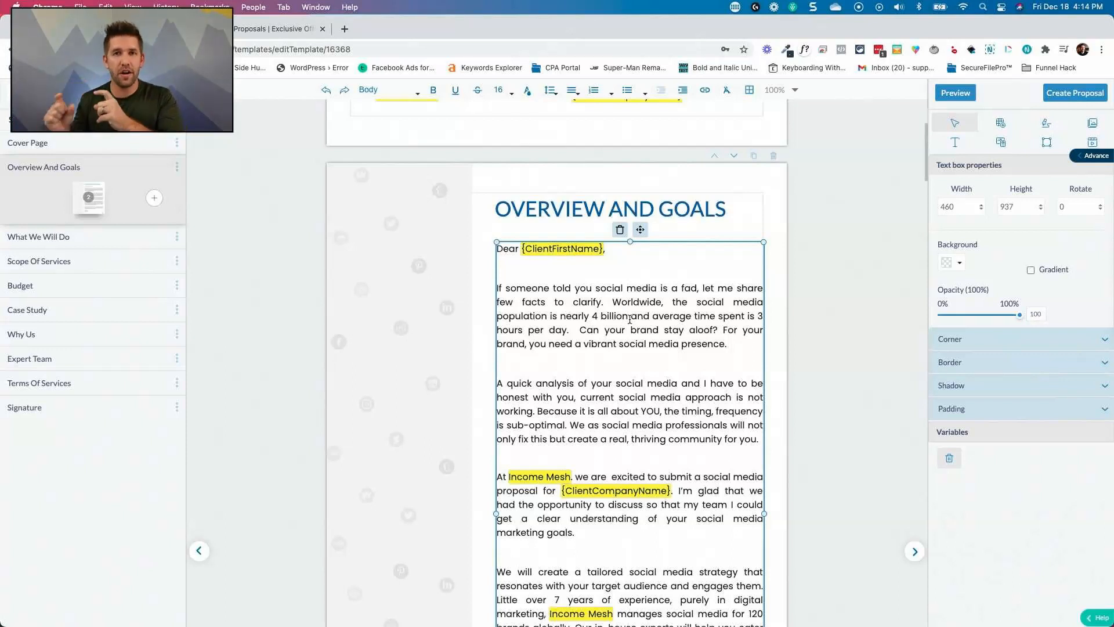
Review the template's Statement of Work and Scope of Services pages and the pricing table under Your Investment
scroll(629, 319, "down", 10)
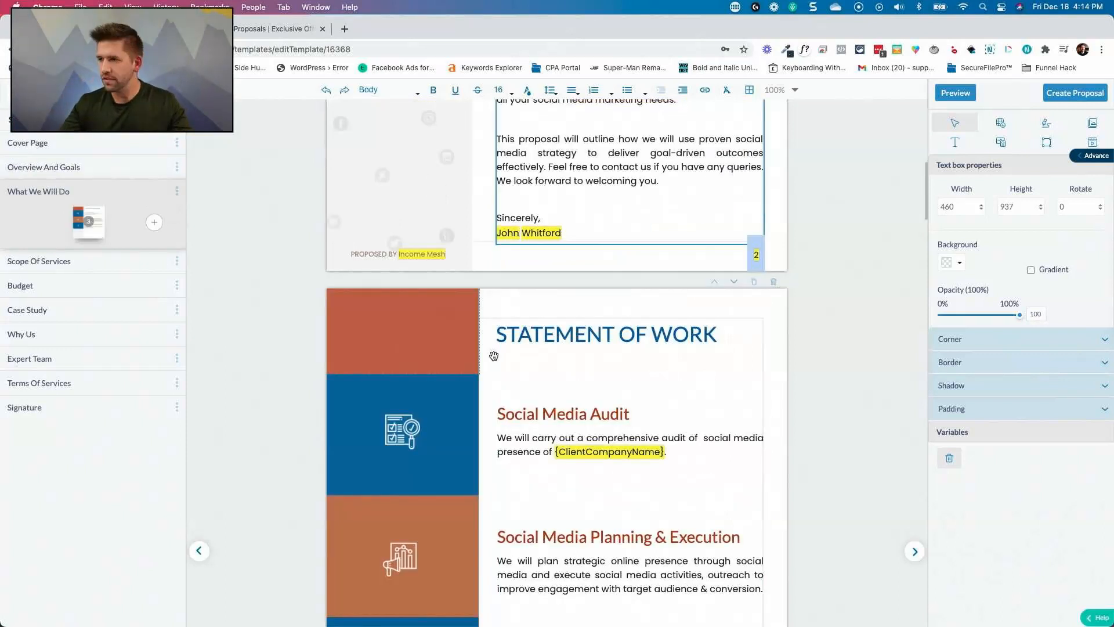
scroll(556, 376, "down", 7)
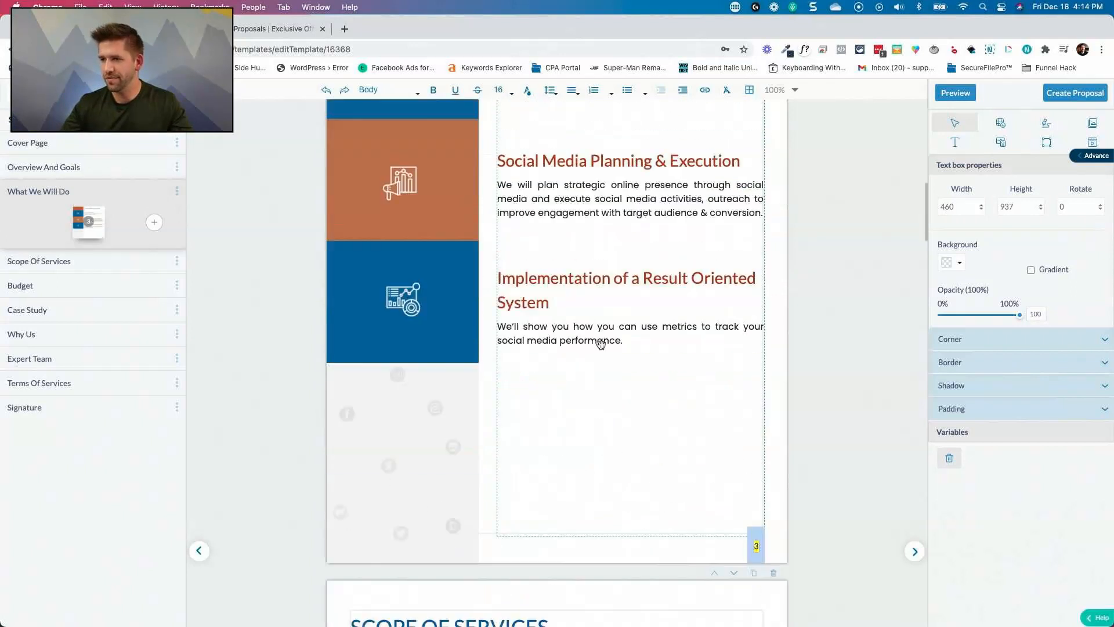
scroll(594, 216, "down", 6)
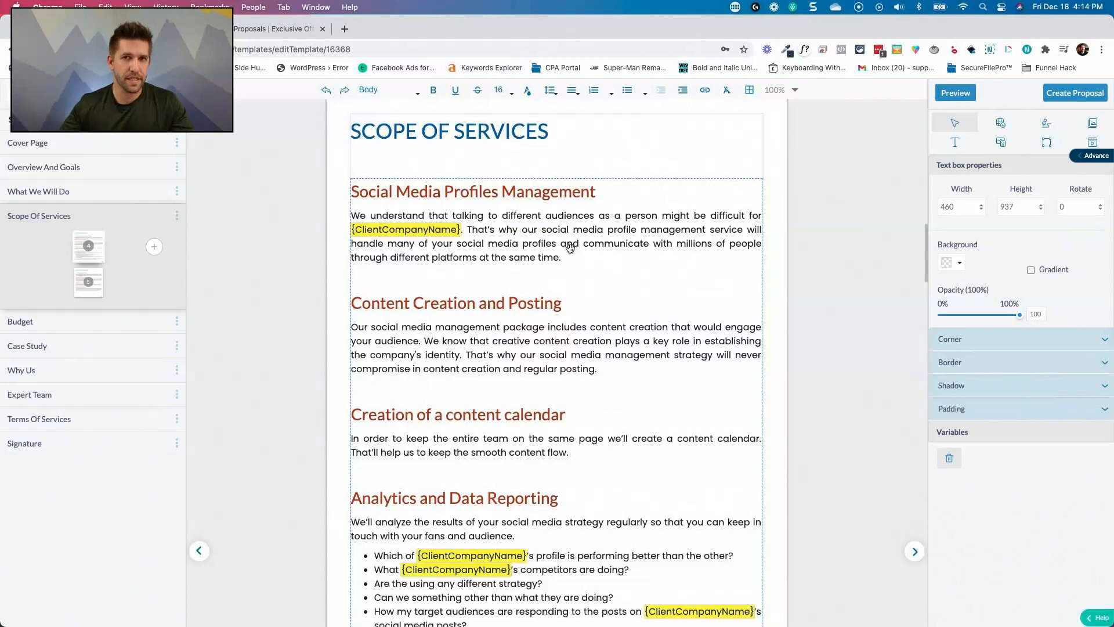
scroll(607, 280, "down", 2)
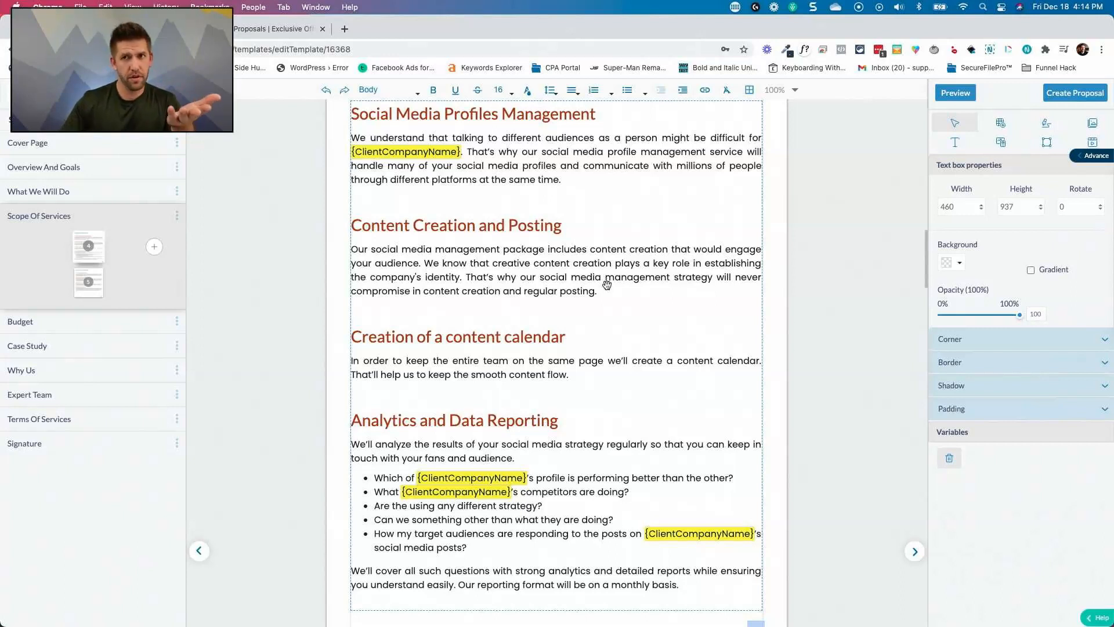
scroll(606, 284, "down", 10)
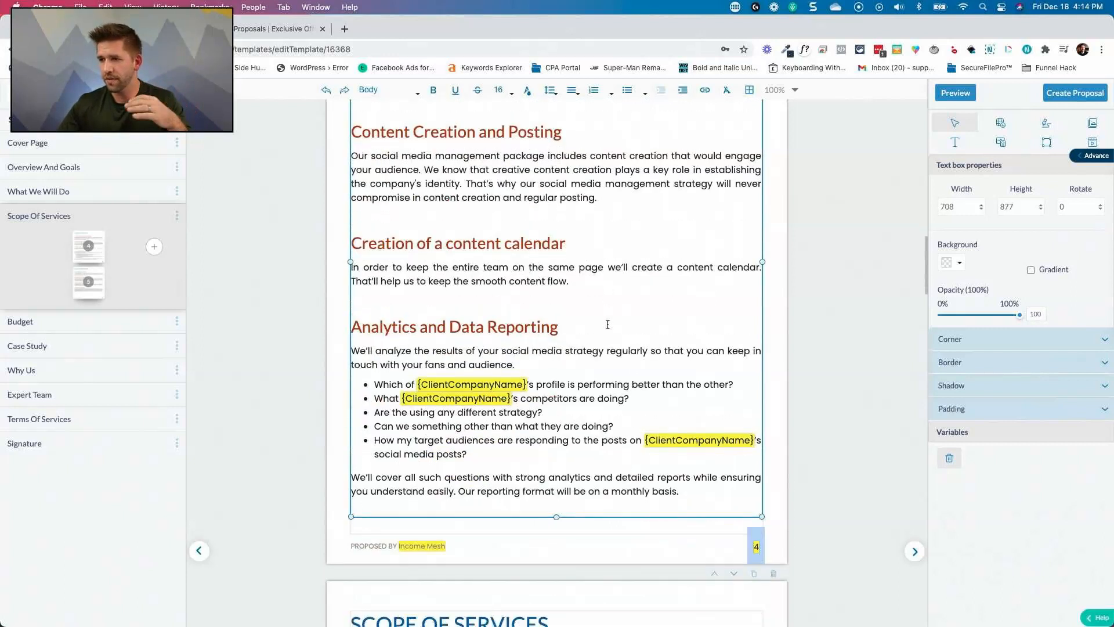
scroll(621, 341, "down", 4)
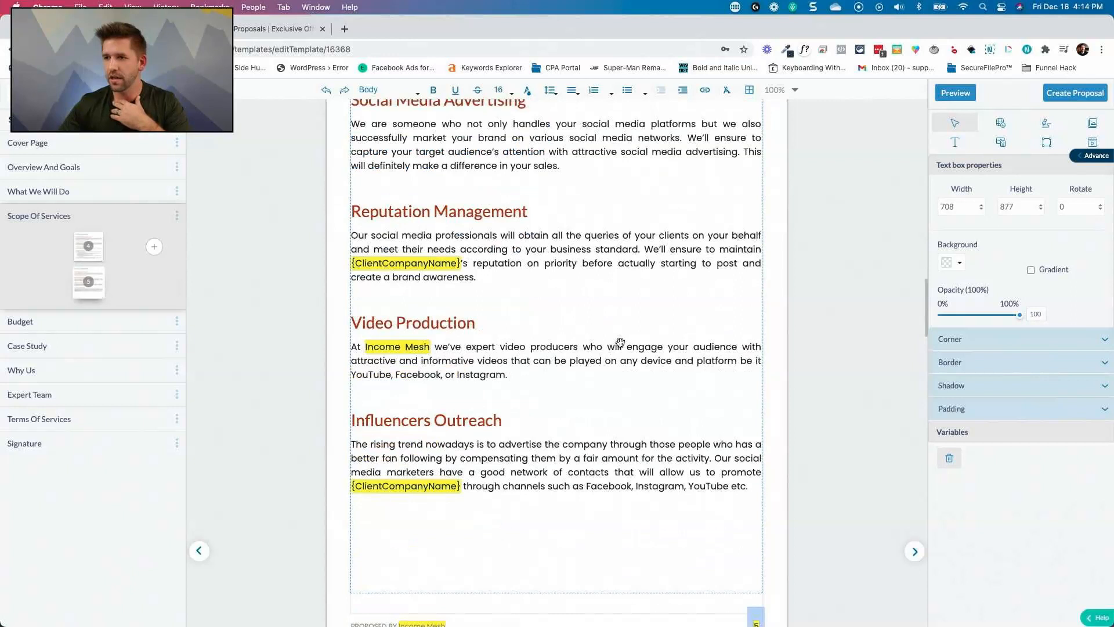
scroll(615, 346, "down", 2)
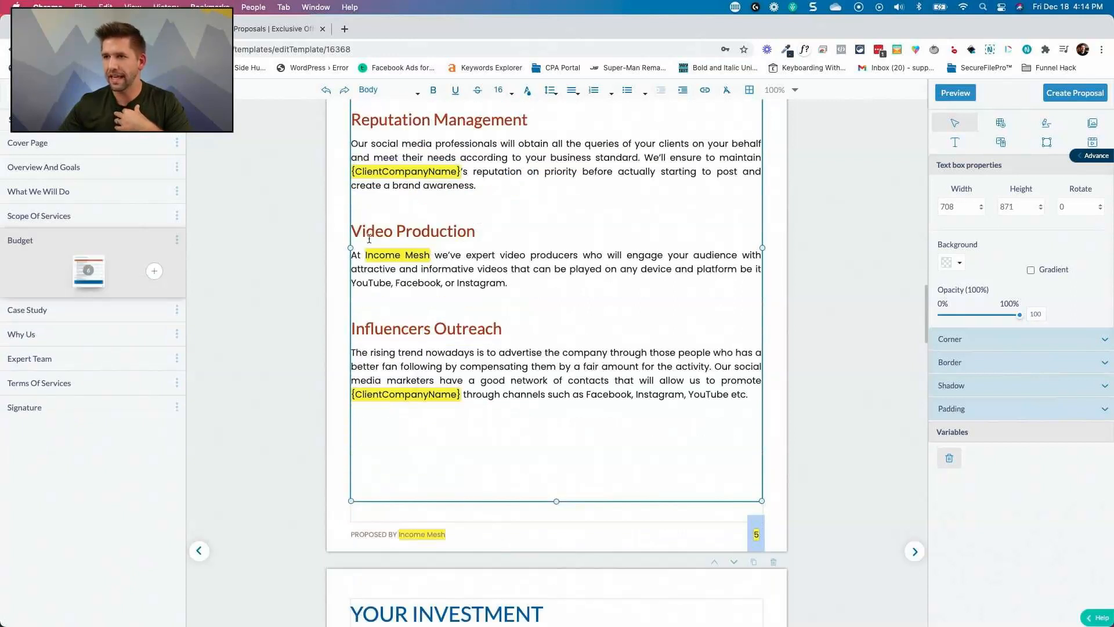
scroll(581, 318, "down", 11)
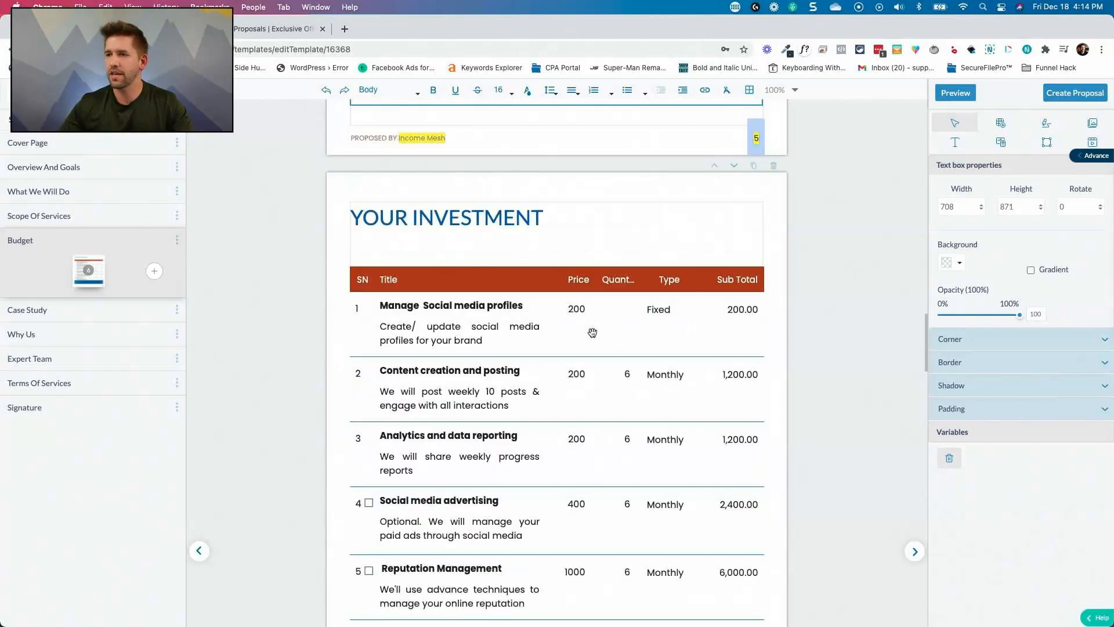
scroll(585, 328, "up", 2)
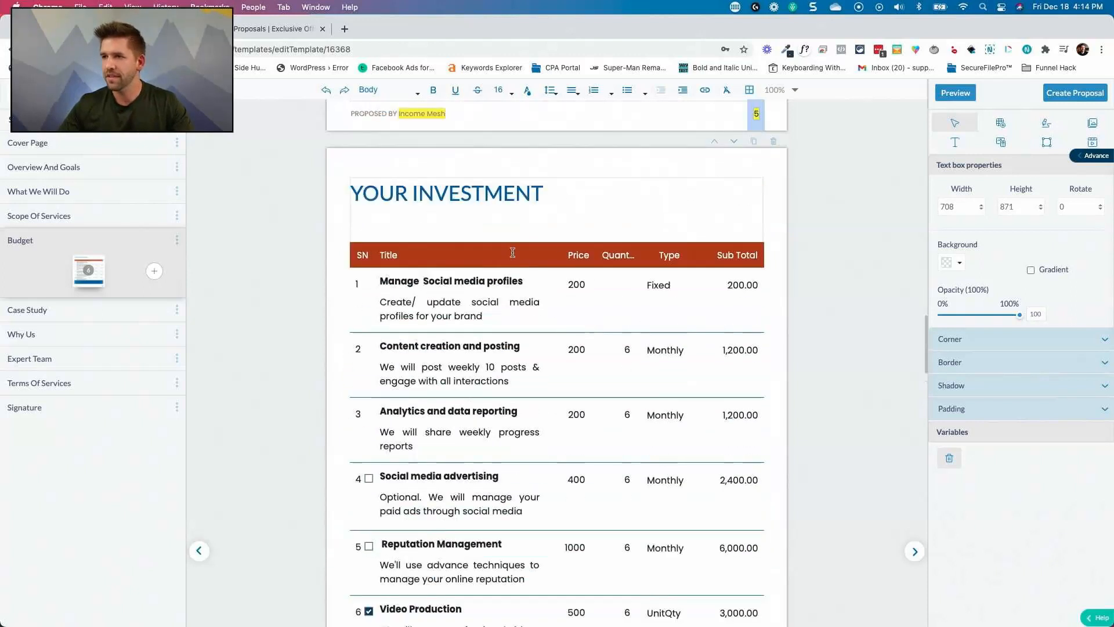
Examine the first fee row's properties in the pricing table and review the template's Case Study, Why Us and Social Media Experts pages
left_click(558, 321)
left_click(640, 288)
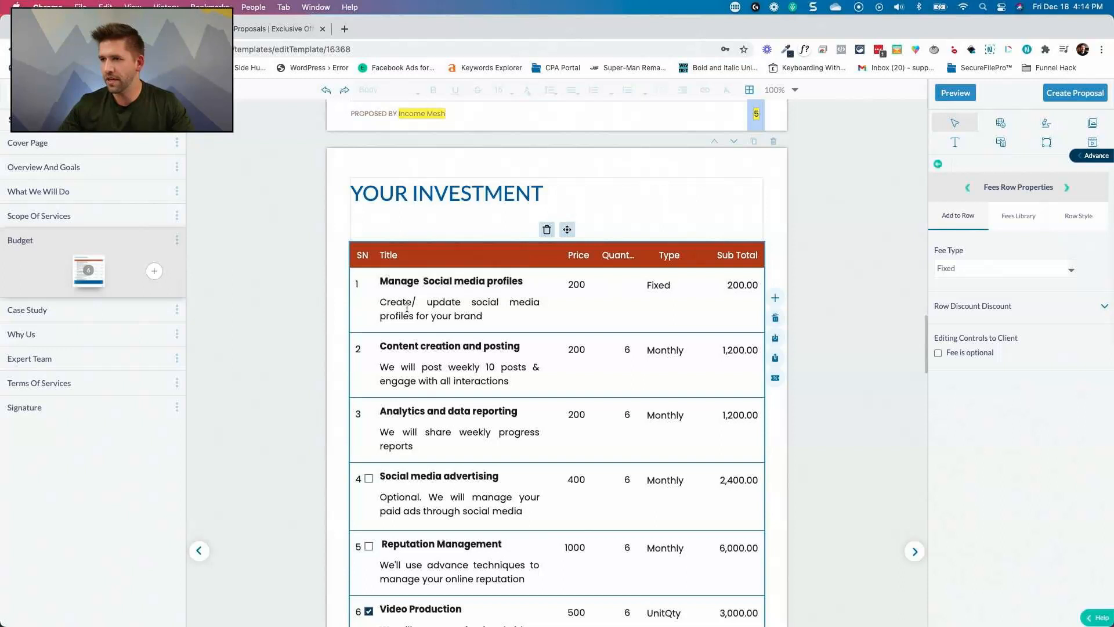
scroll(528, 321, "down", 9)
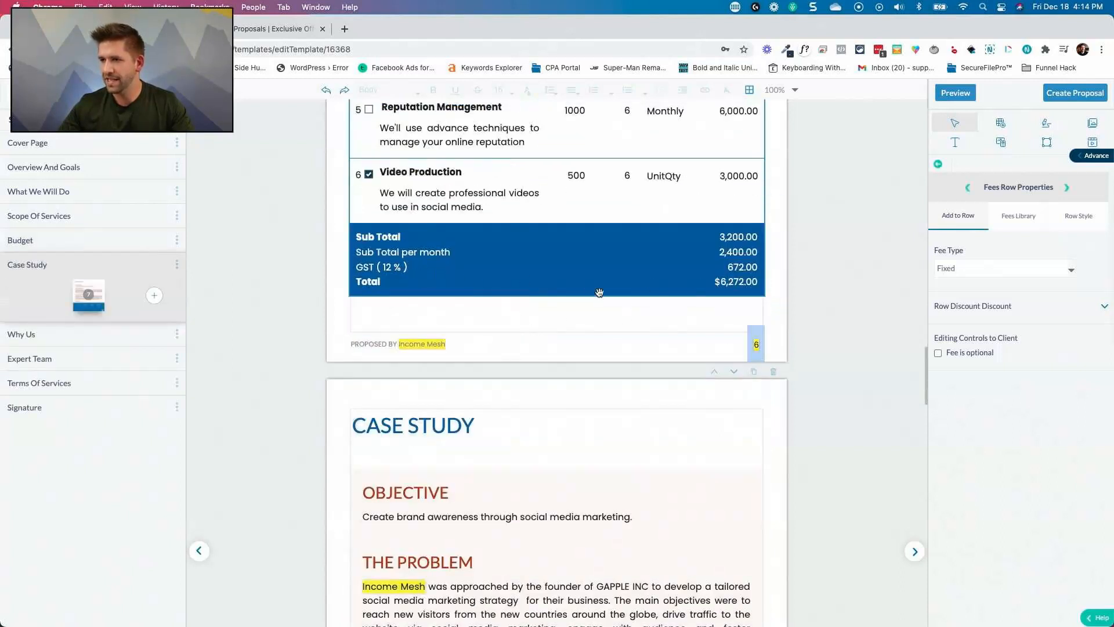
scroll(520, 307, "down", 15)
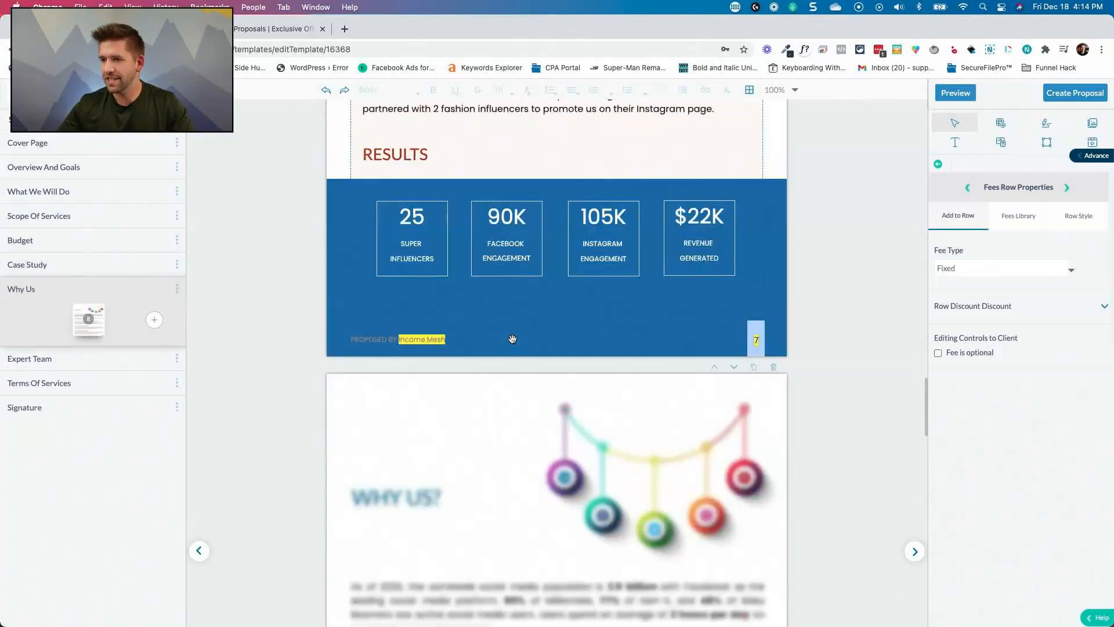
scroll(513, 341, "down", 15)
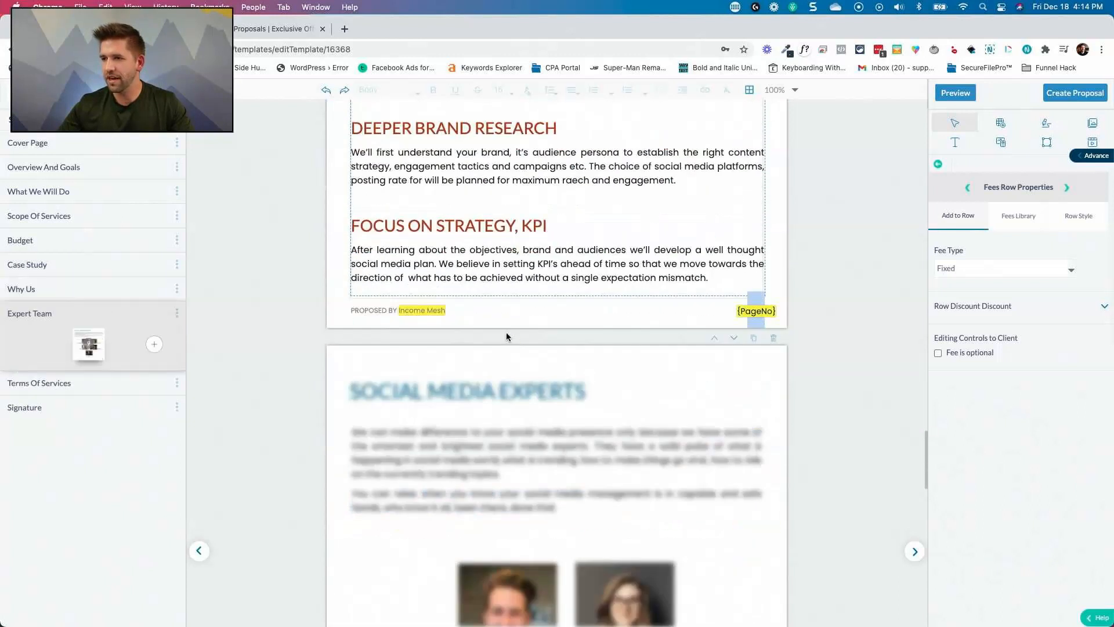
scroll(679, 364, "down", 15)
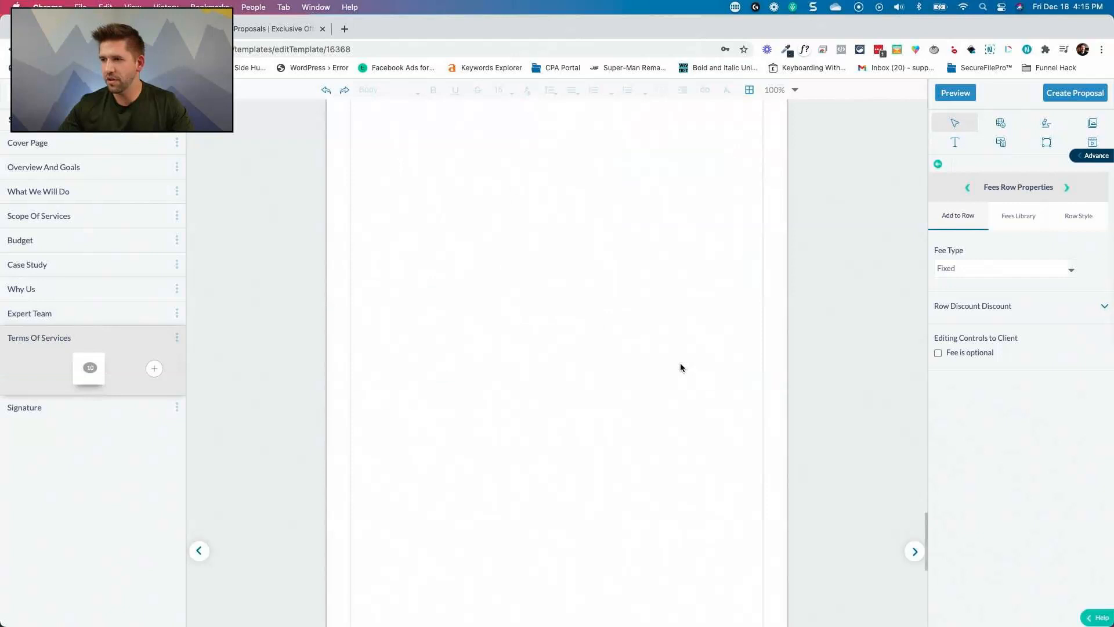
scroll(673, 366, "down", 5)
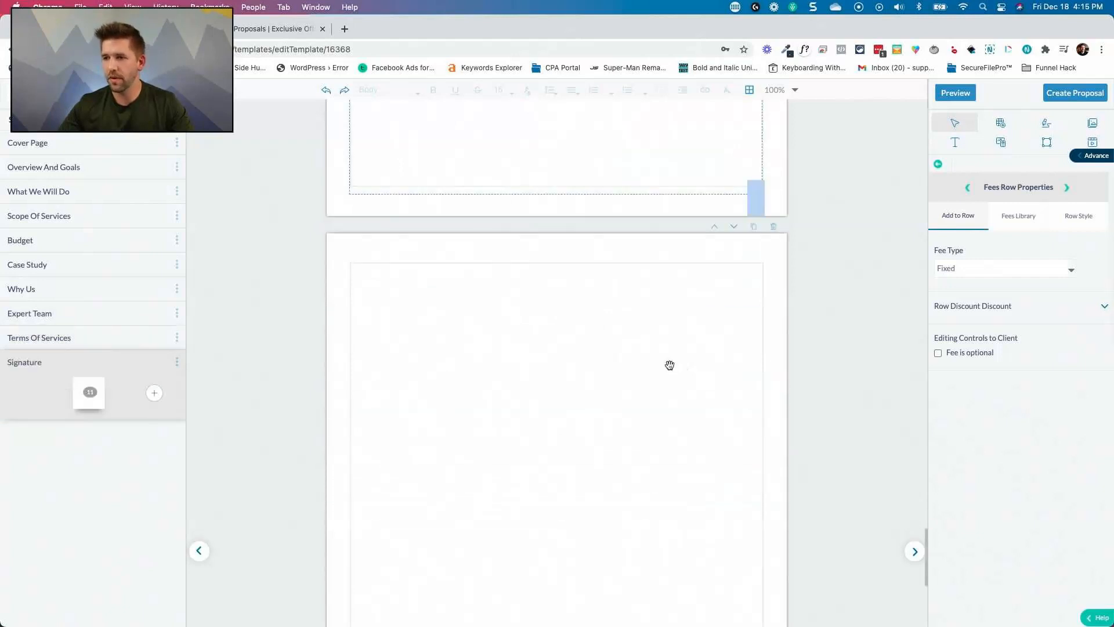
scroll(670, 368, "down", 3)
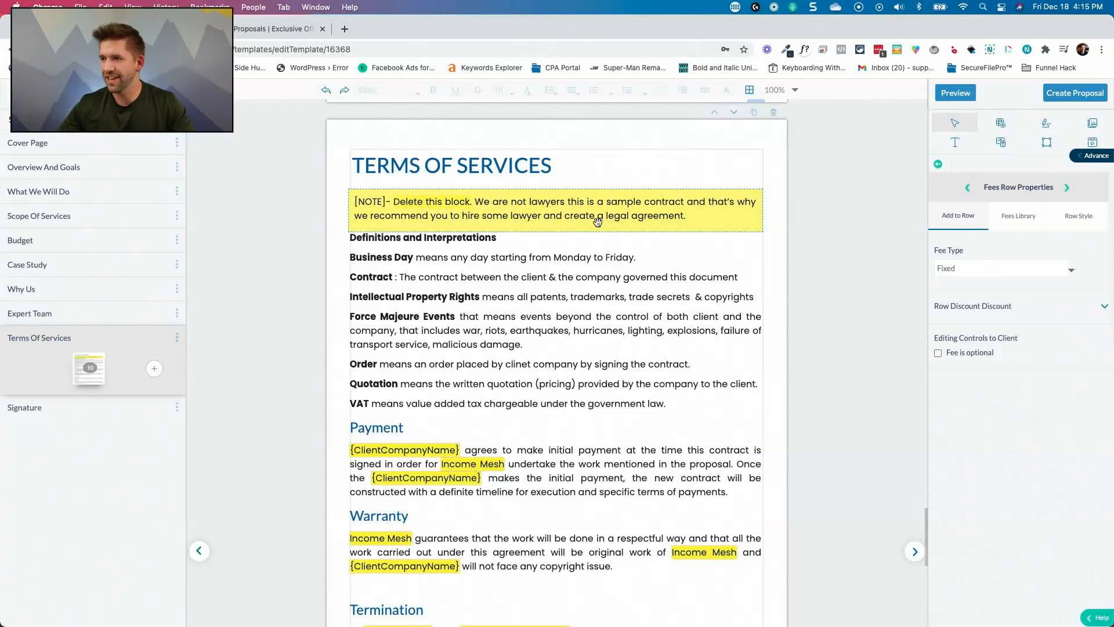
Examine the highlighted sample-contract note and agreement clauses on the Terms of Services page, and the Signing the Proposal page
left_click(483, 211)
left_click_drag(474, 200, 677, 221)
left_click(723, 218)
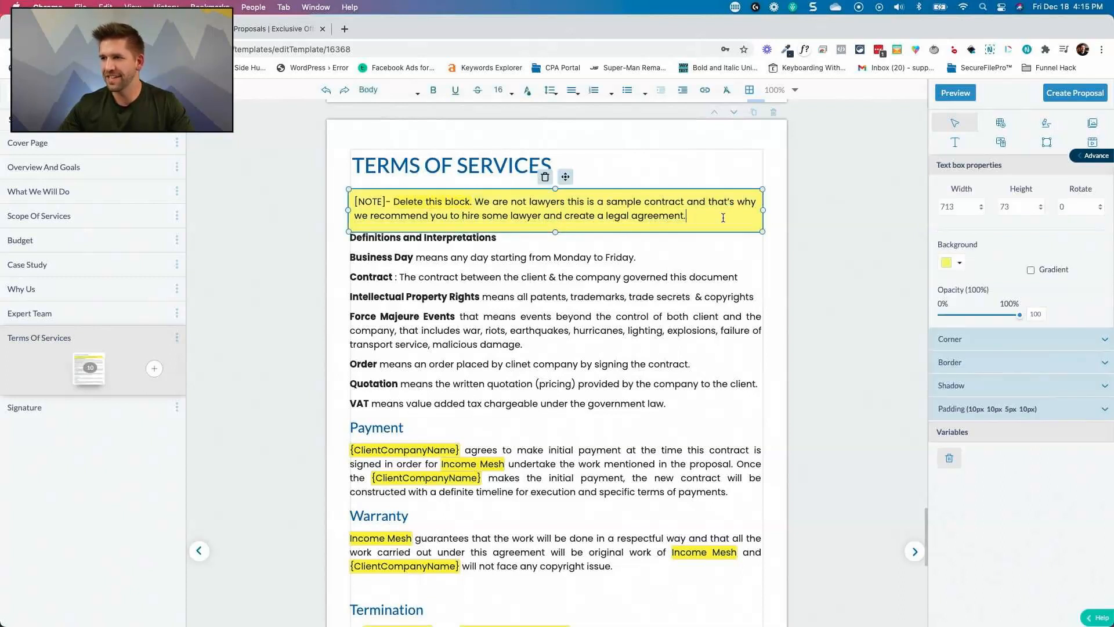
left_click(656, 287)
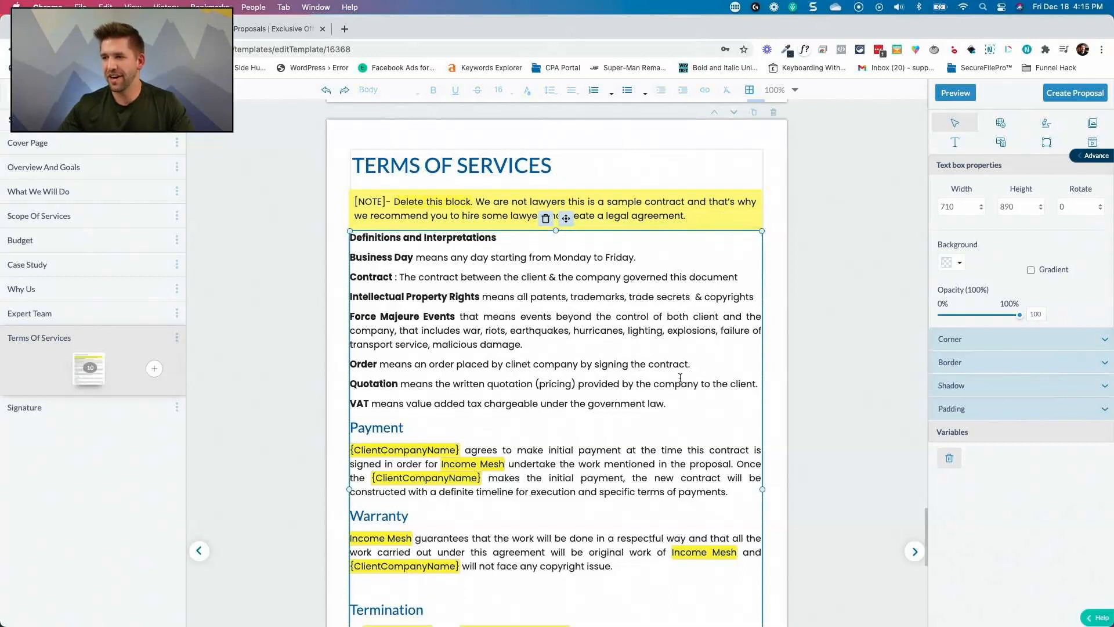
scroll(680, 378, "down", 7)
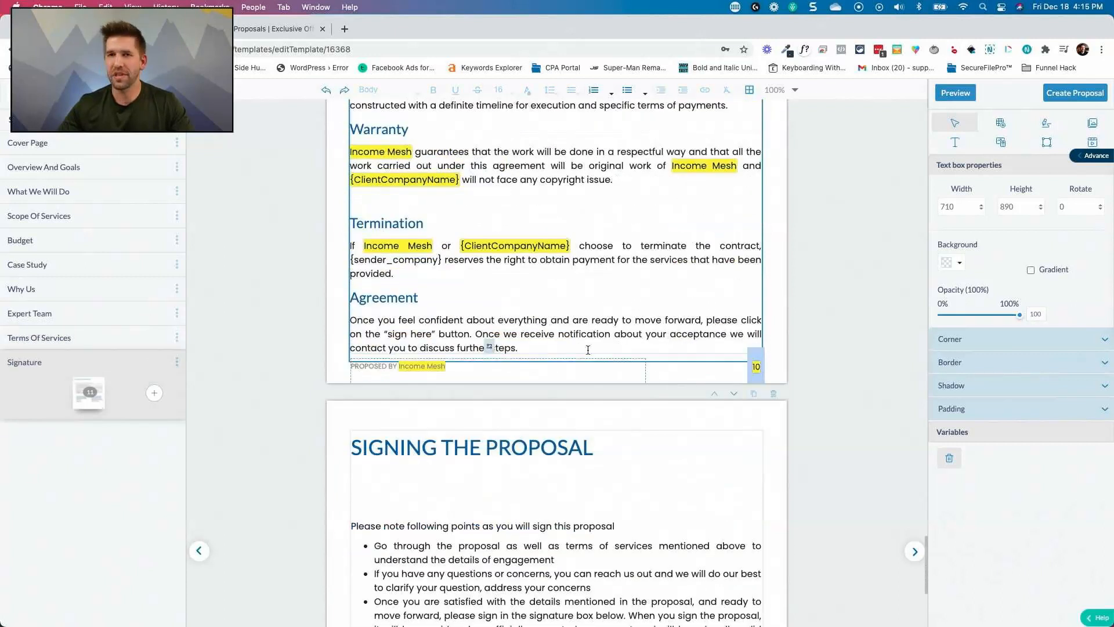
scroll(587, 348, "down", 4)
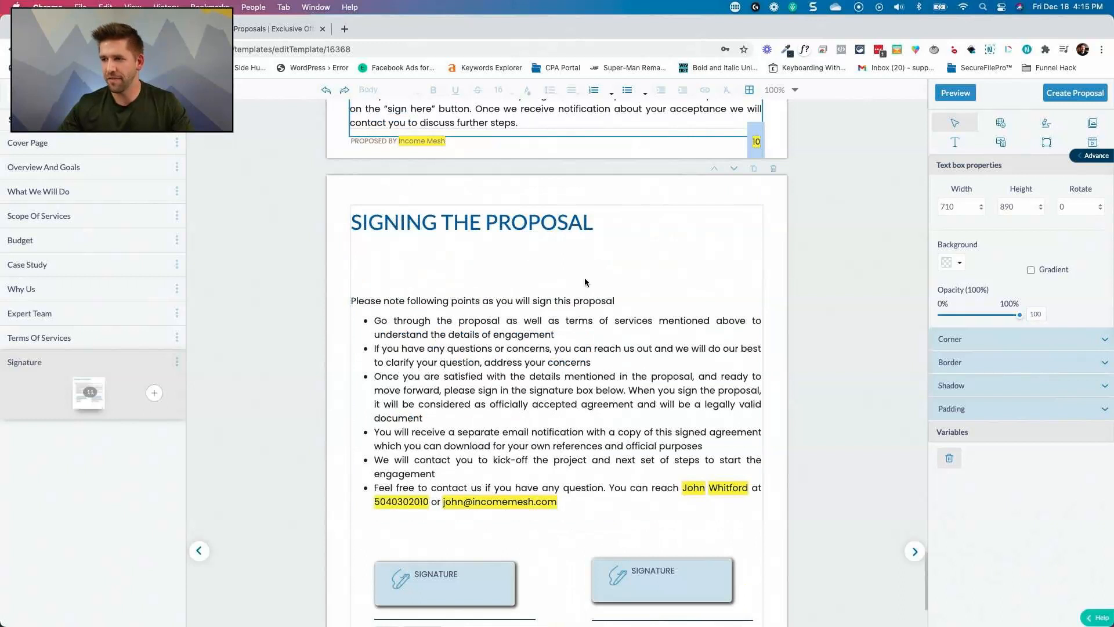
scroll(585, 282, "down", 4)
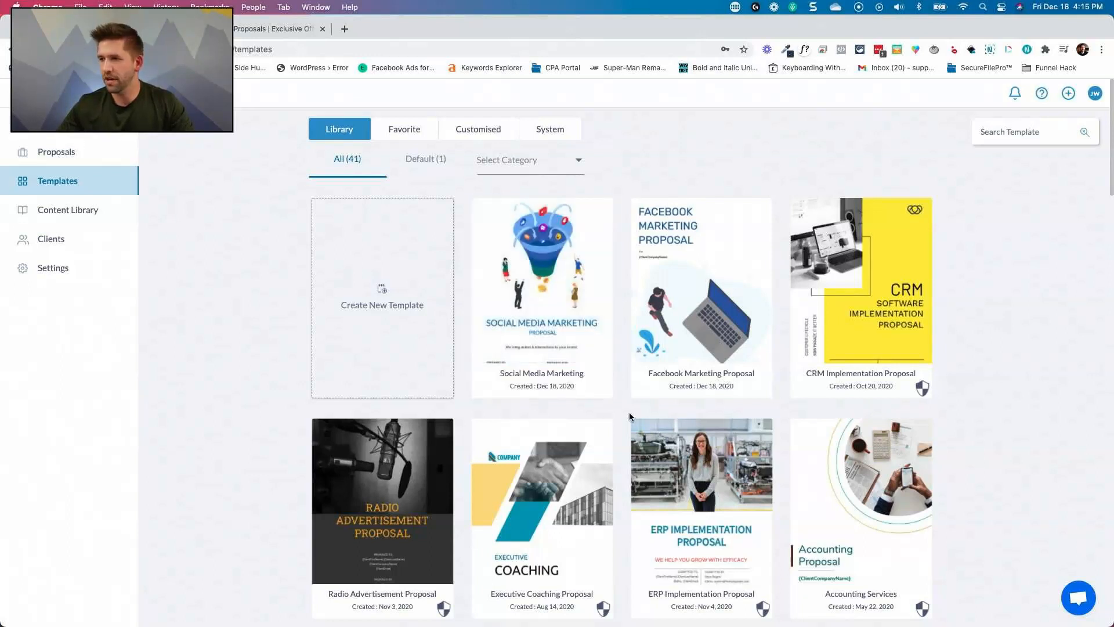
Create a proposal named "Sam Test Proposal" from the Social Media Marketing template and select the client Company with its contact
left_click(571, 309)
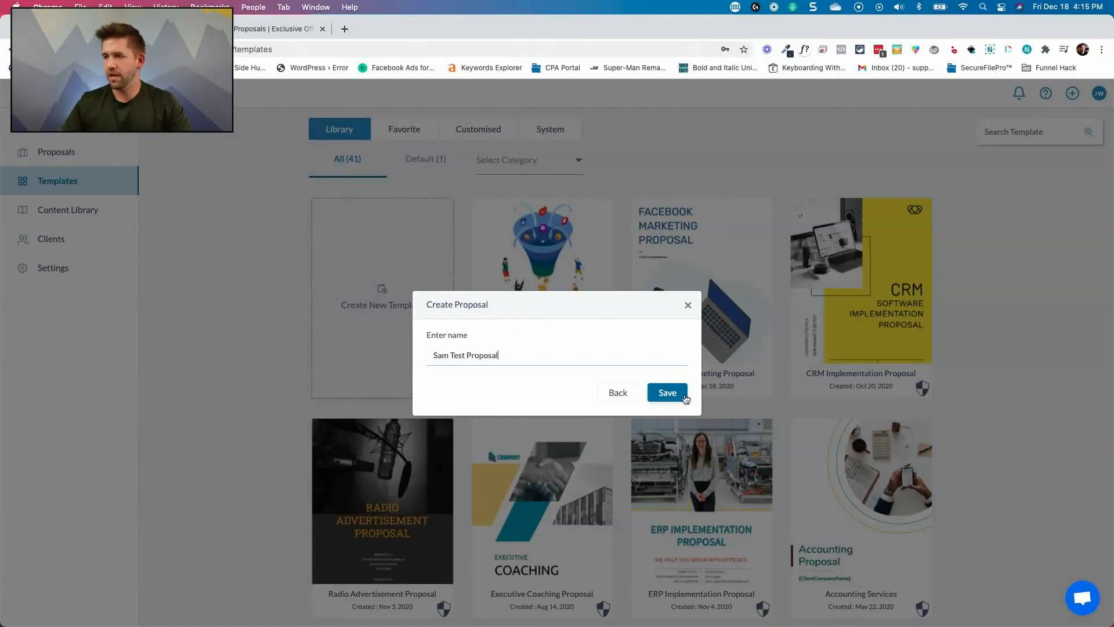
left_click(667, 392)
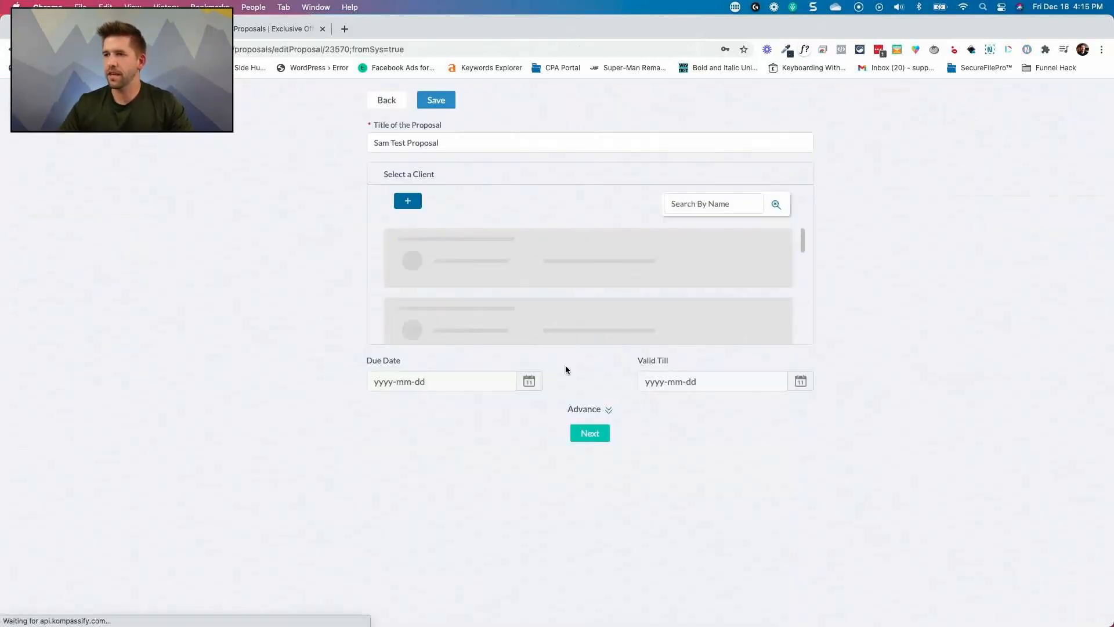
scroll(583, 295, "down", 1)
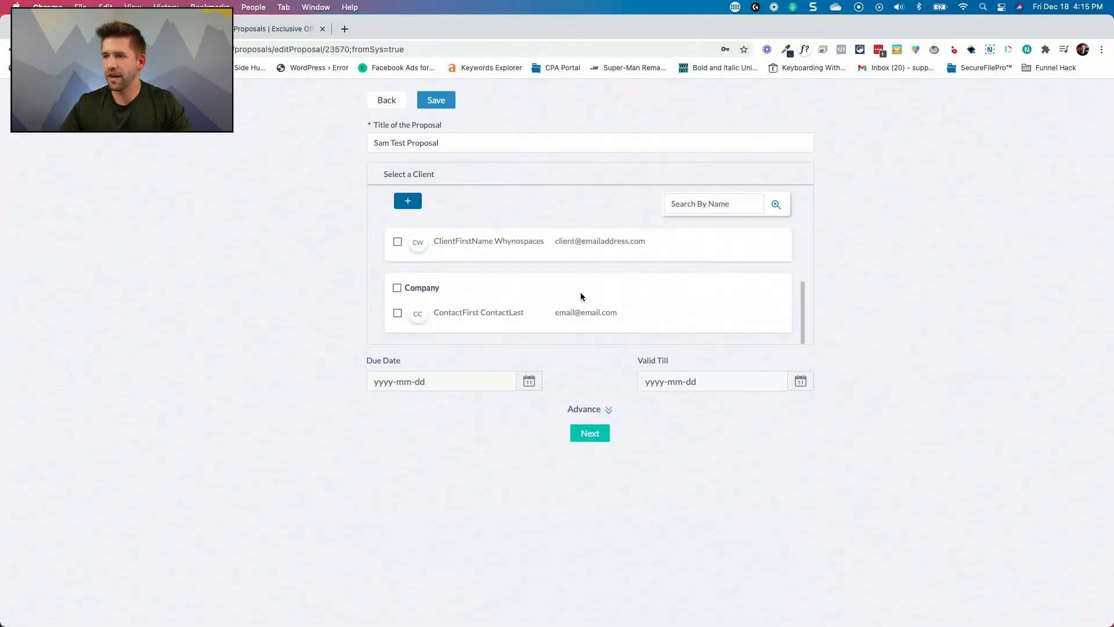
scroll(493, 293, "up", 1)
scroll(485, 296, "down", 1)
left_click(396, 290)
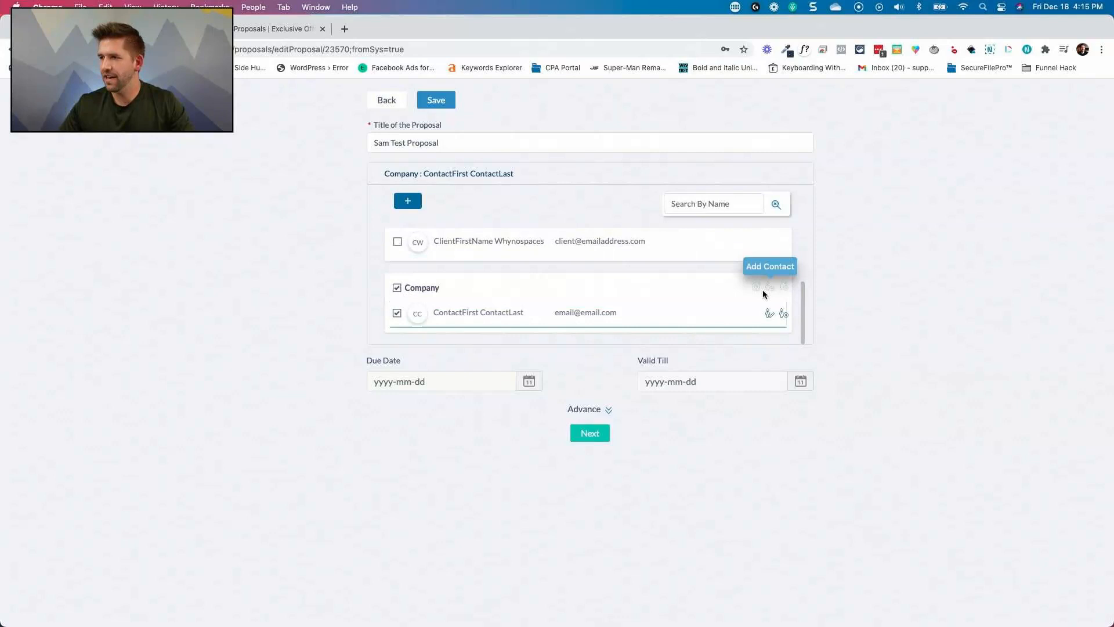
Set the due date to 2020-12-25 and the validity to Jan 8, 2021, and continue to the proposal editor
left_click(588, 437)
left_click(675, 373)
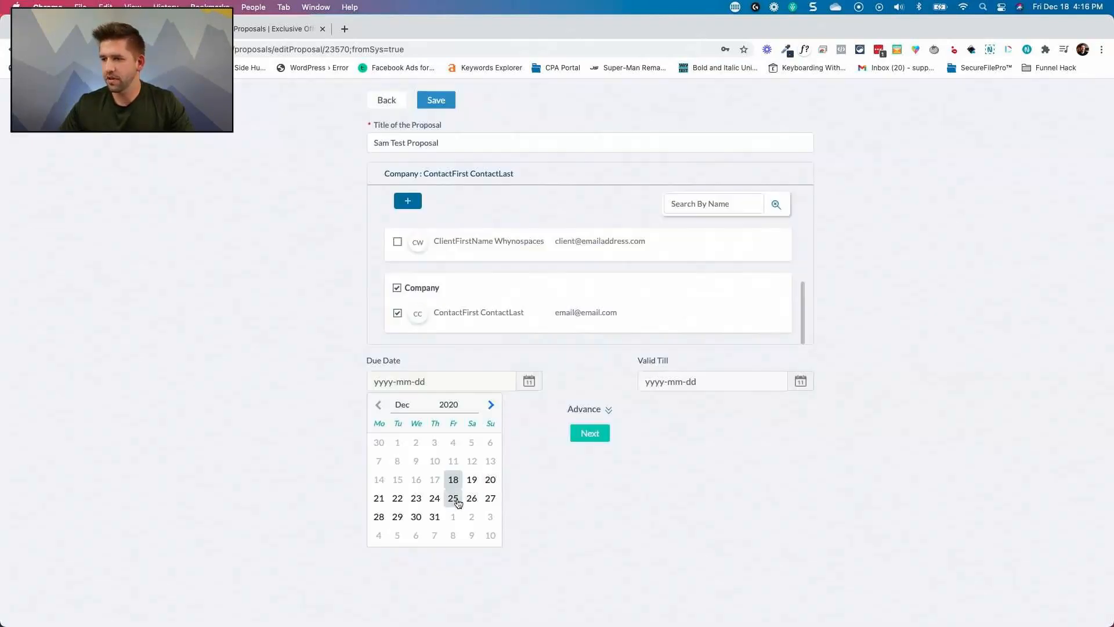
left_click(452, 498)
left_click(800, 383)
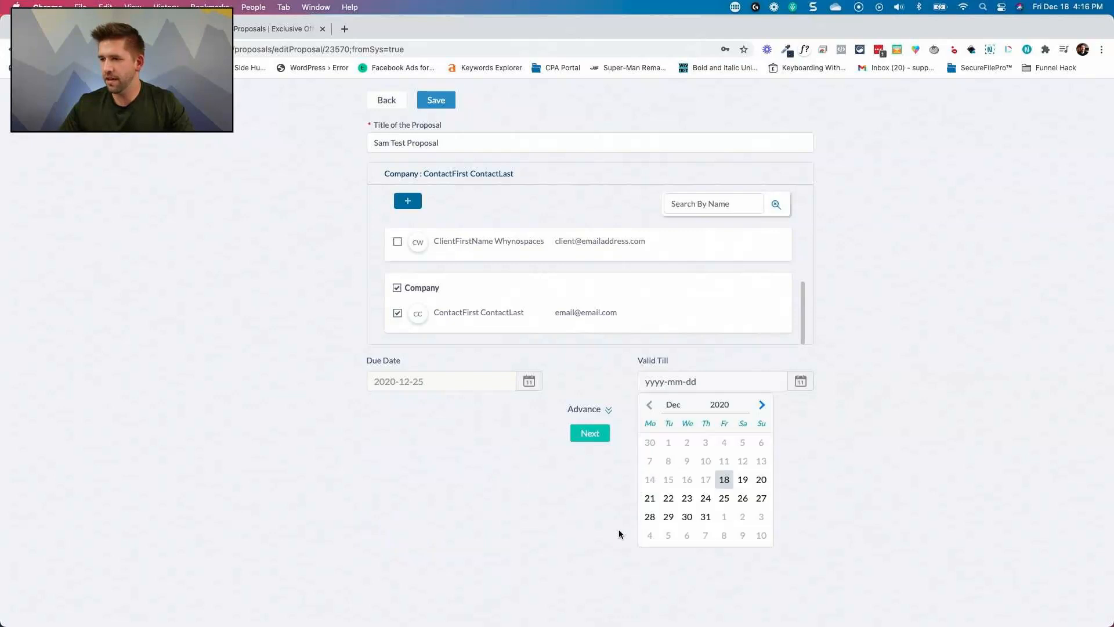
left_click(740, 534)
left_click(590, 435)
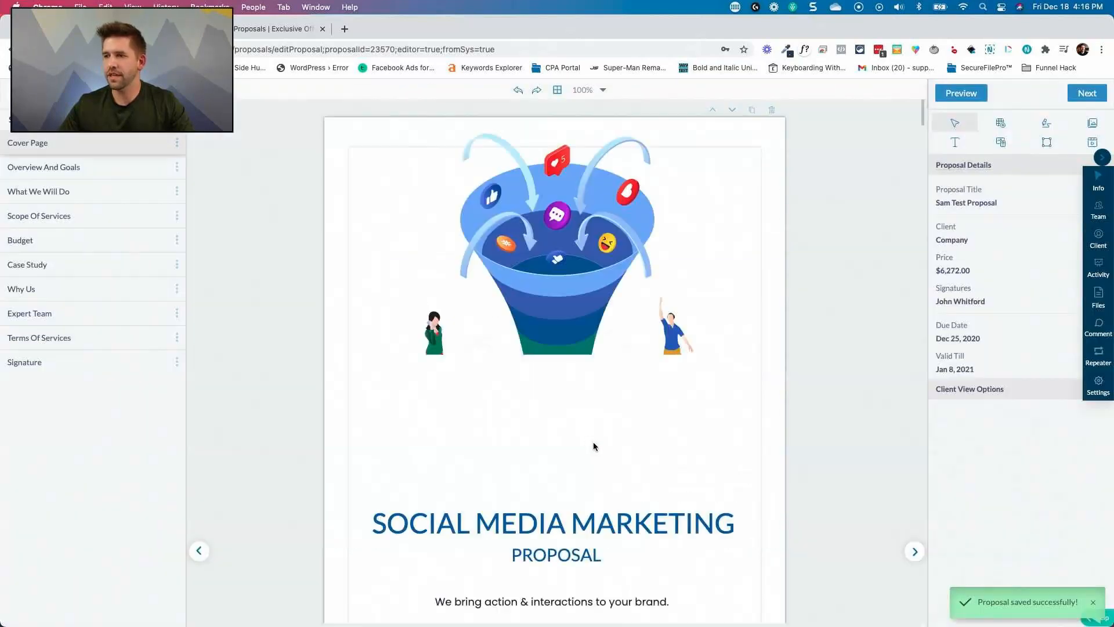
Delete the Social Media Advertising heading and its paragraph from the second Scope of Services page
scroll(726, 442, "down", 8)
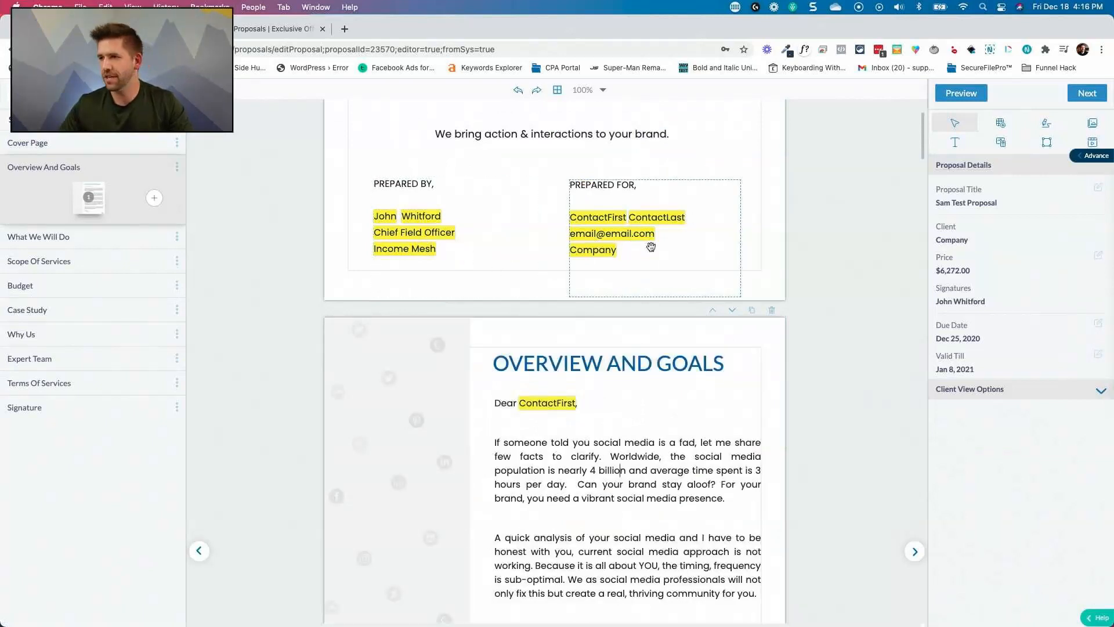
scroll(651, 247, "down", 20)
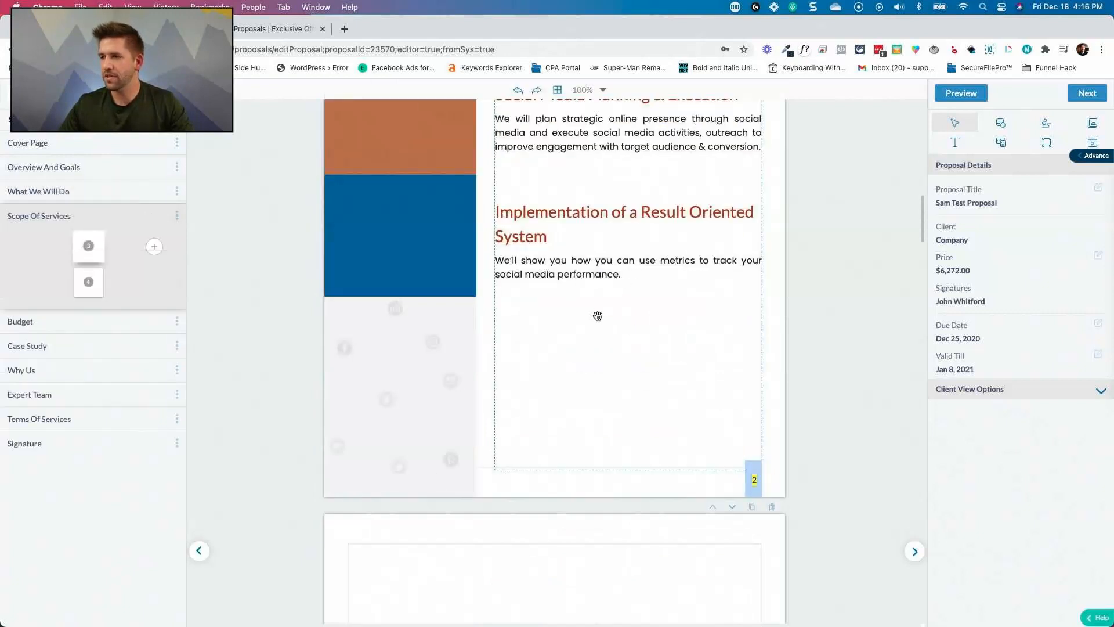
scroll(598, 315, "down", 6)
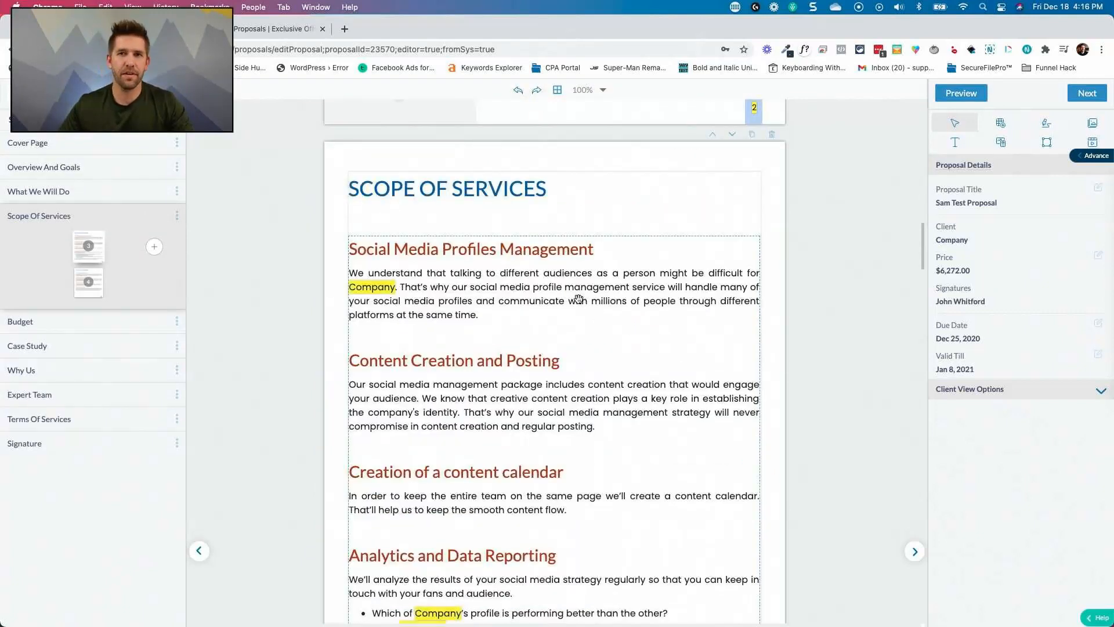
scroll(613, 347, "down", 4)
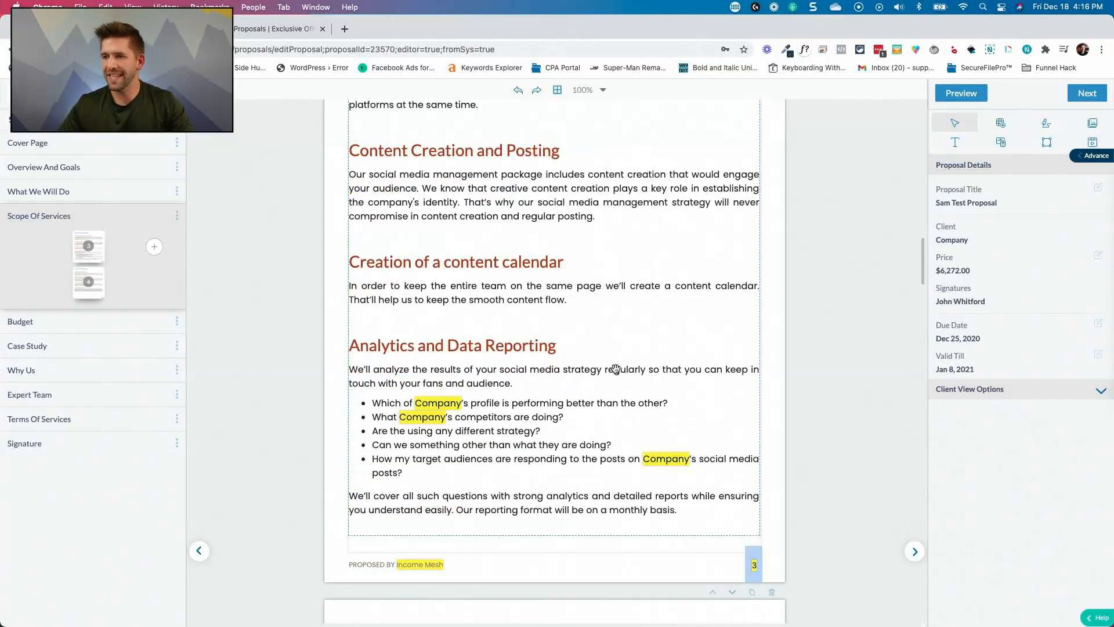
scroll(615, 369, "down", 8)
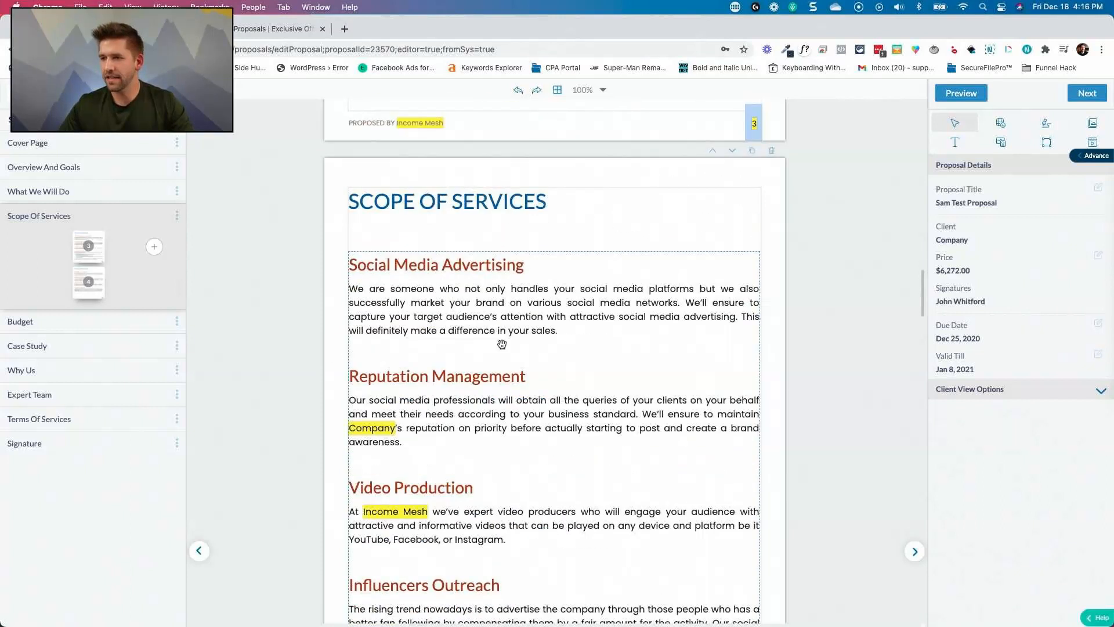
left_click(387, 264)
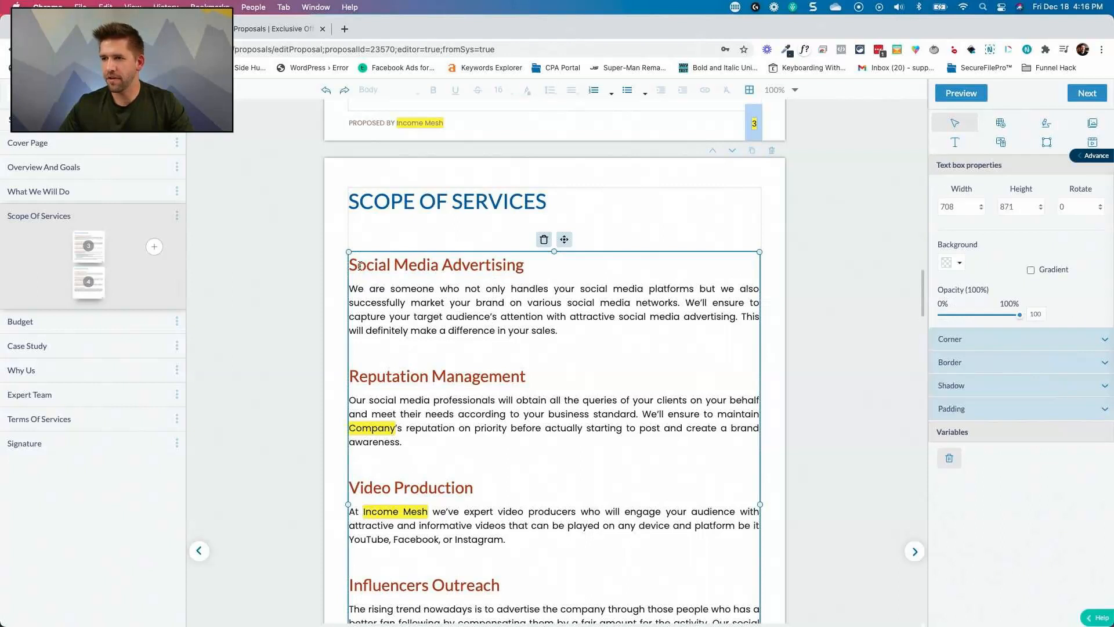
left_click_drag(349, 265, 607, 337)
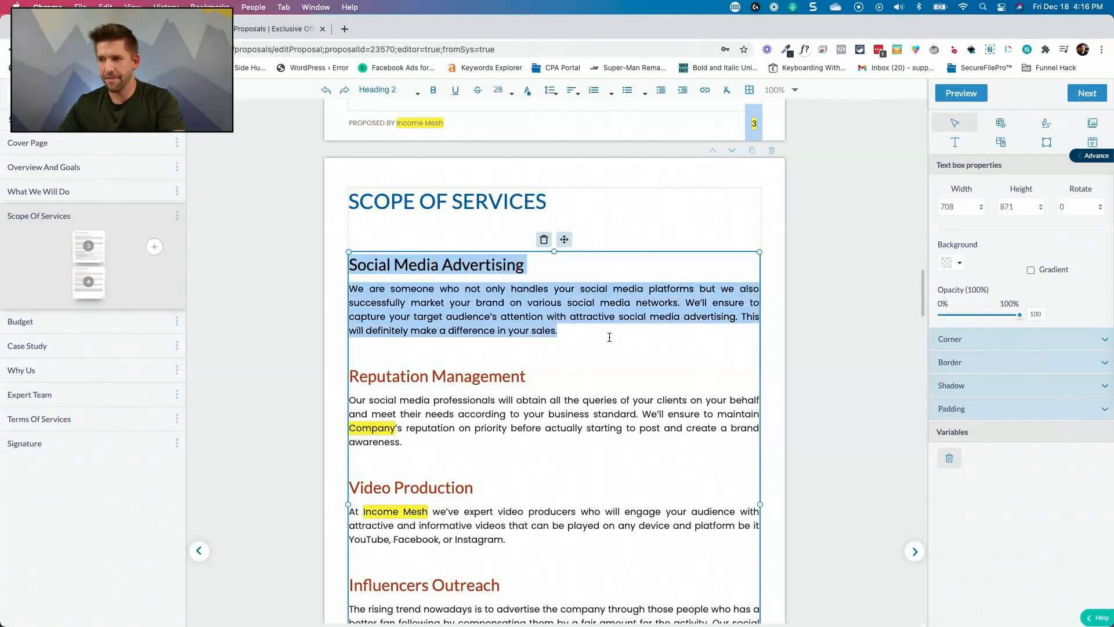
key("BackSpace")
key("BackSpace")
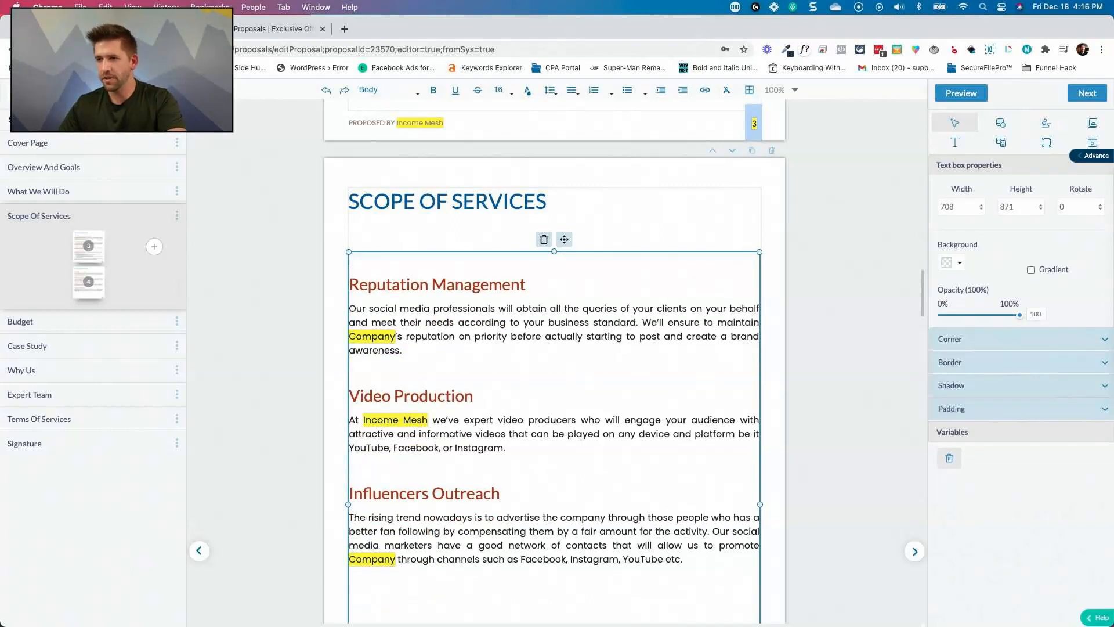
Add a copy of the Influencers Outreach heading and paragraph below the existing section on the second Scope of Services page
scroll(505, 374, "up", 3)
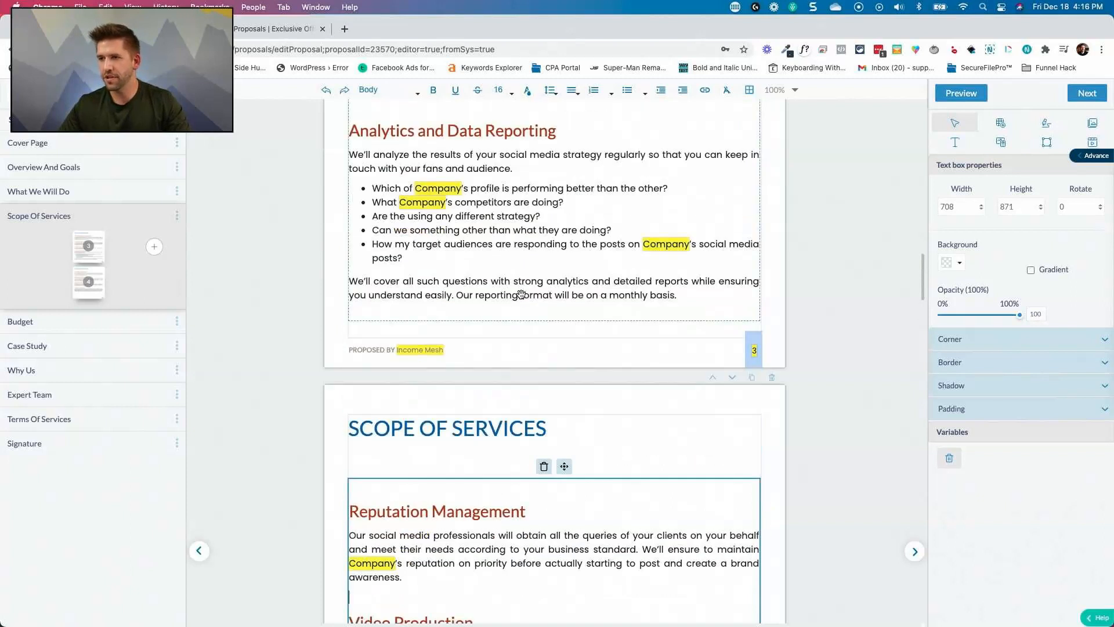
scroll(515, 299, "down", 5)
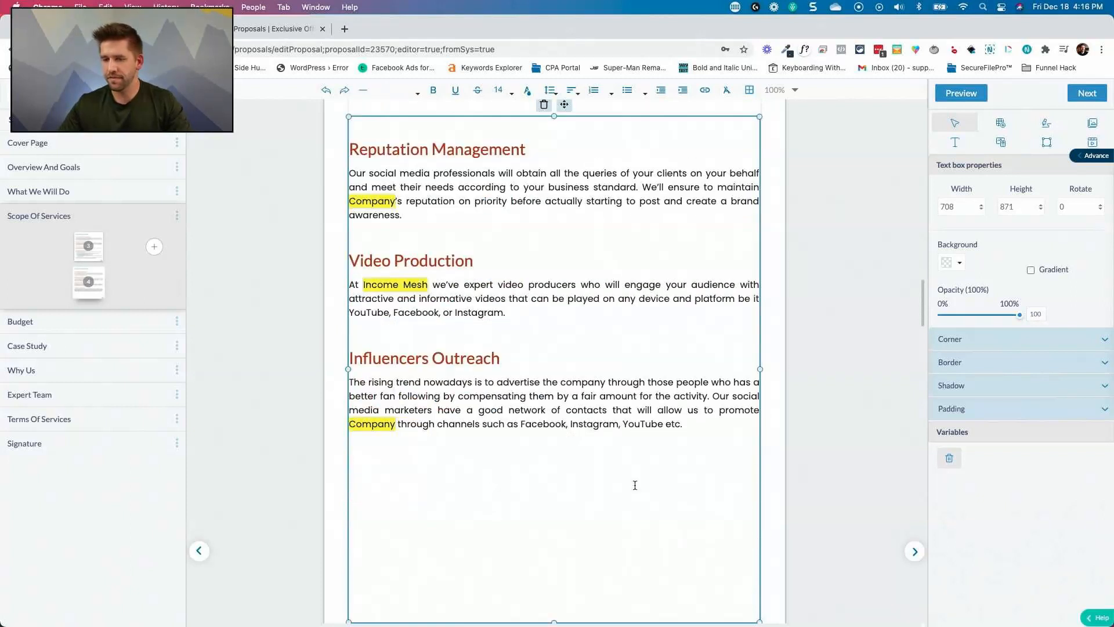
type("Influencers Outreach The rising trend nowadays is to advertise the company through those people who has a better fan following by compensating them by a fair amount for the activity. Our social media marketers have a good network of contacts that will allow us to promote Company through channels such as Facebook, Instagram, YouTube etc.")
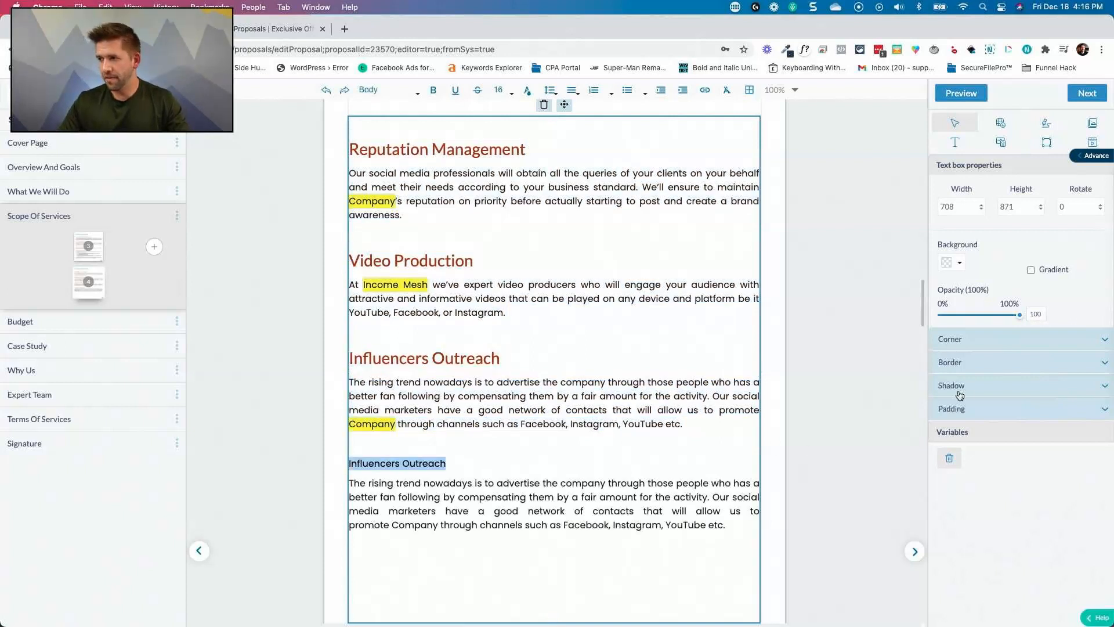
left_click(543, 458)
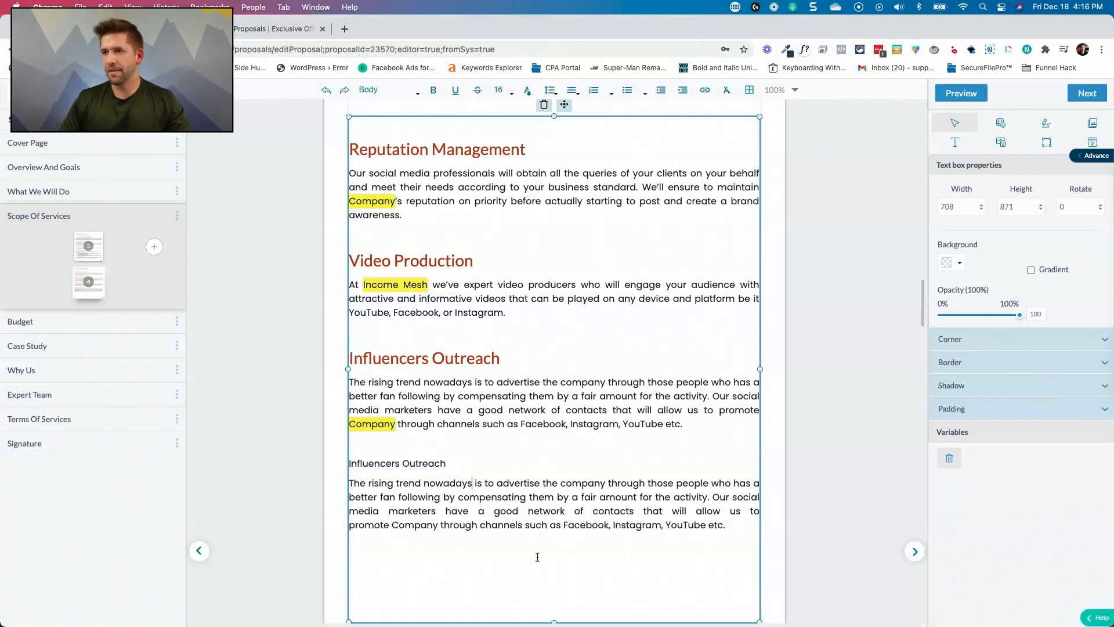
Look over the Budget and Case Study pages and try to advance the proposal to the next stage
scroll(593, 482, "down", 15)
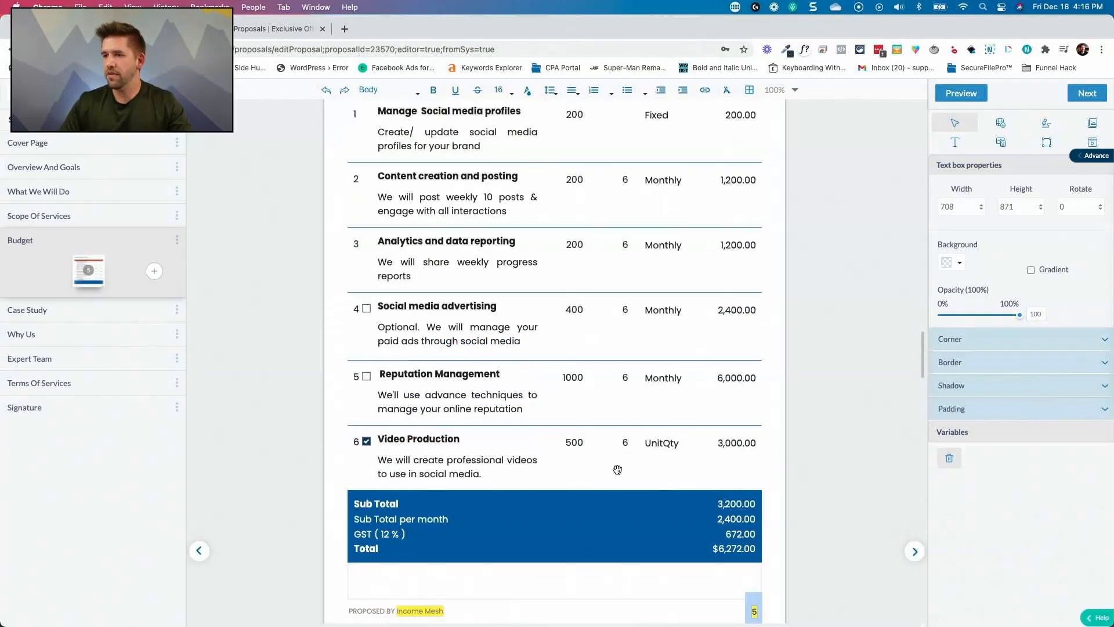
scroll(615, 476, "up", 3)
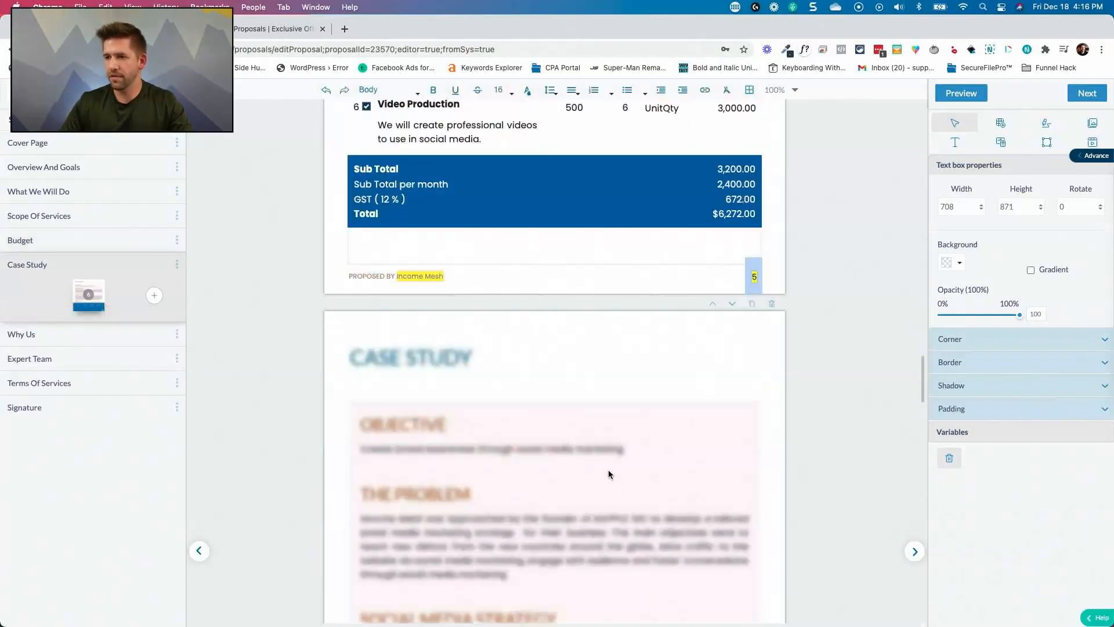
scroll(601, 455, "down", 10)
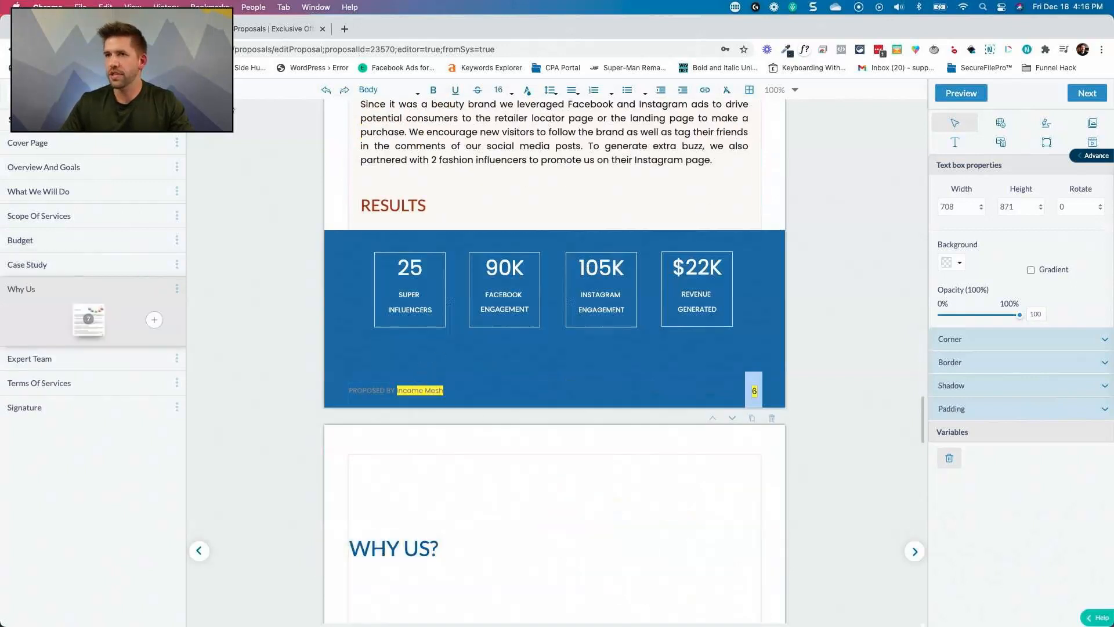
left_click(1080, 96)
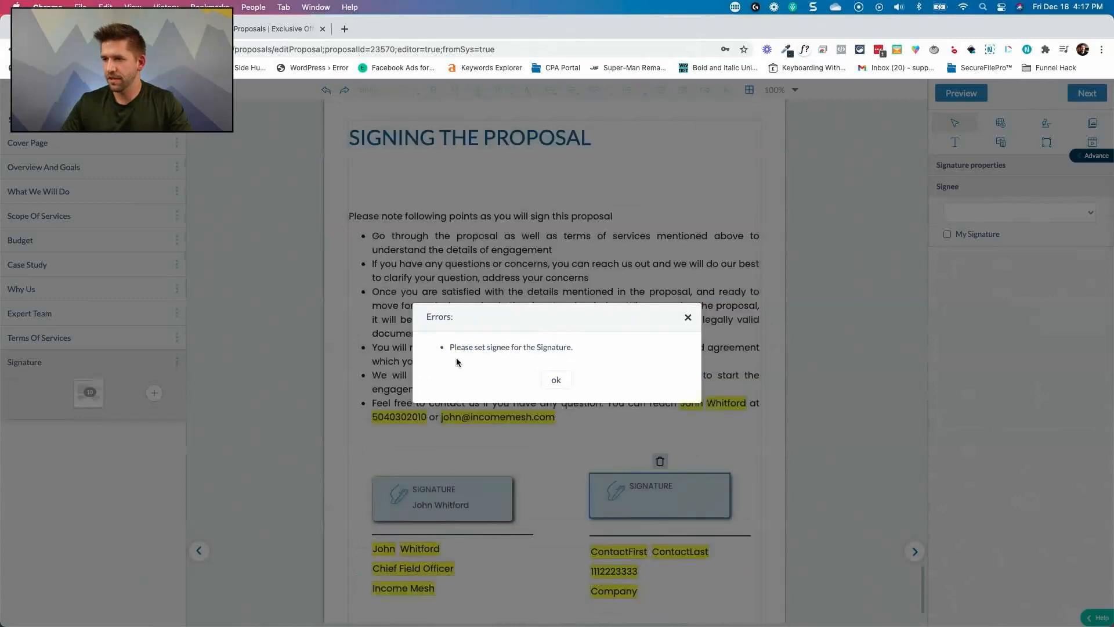
Assign the client contact as signee of the unassigned signature block and continue to the proposal email
left_click(555, 380)
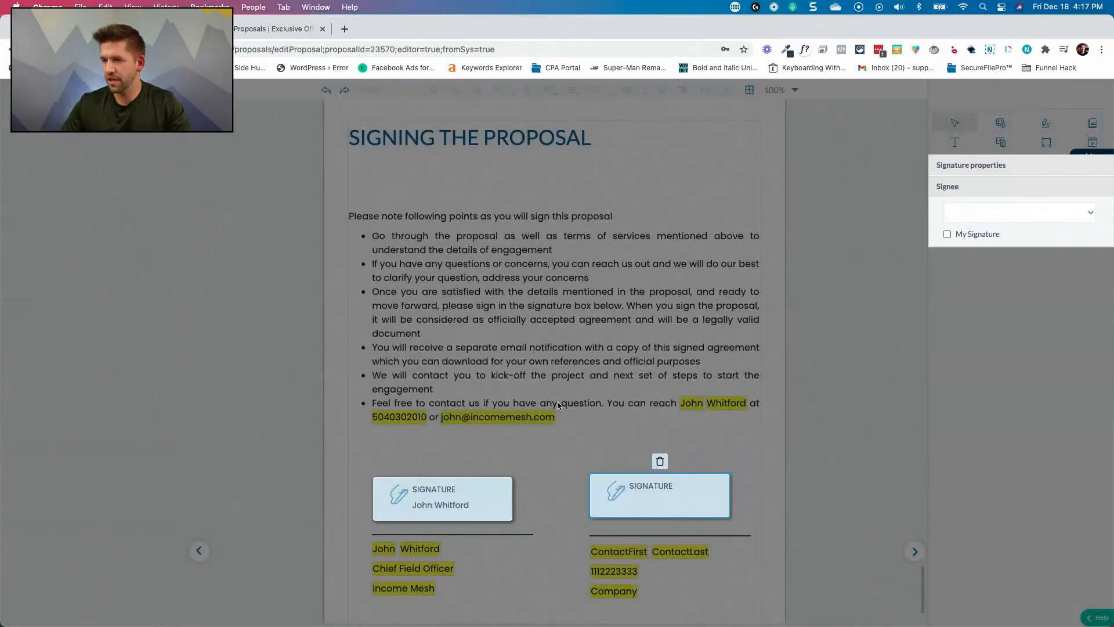
left_click(1020, 212)
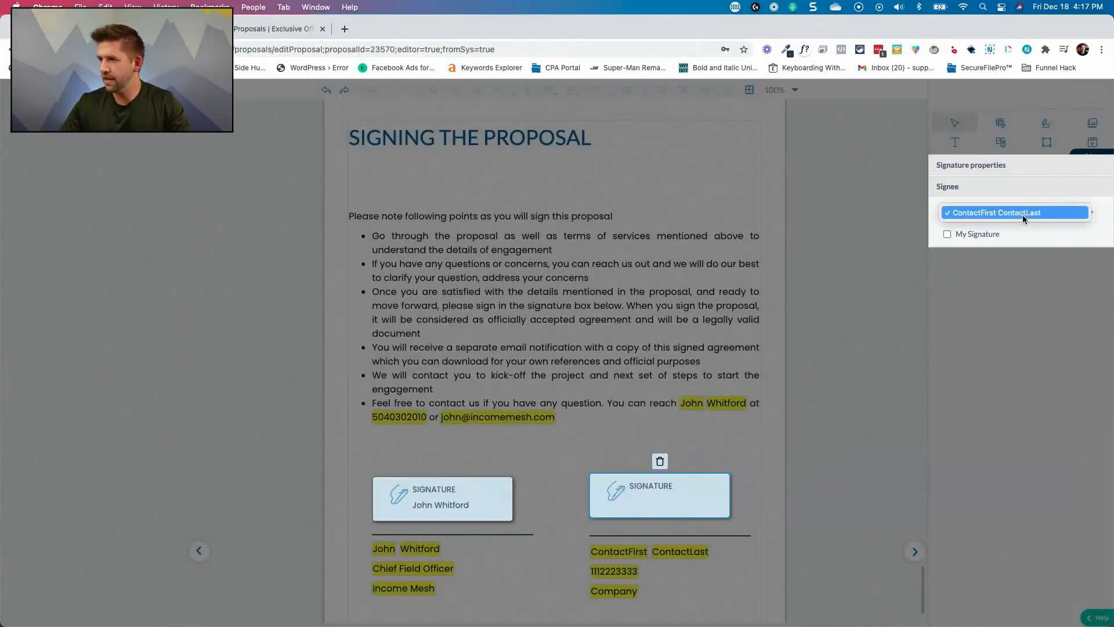
left_click(1022, 215)
left_click(1013, 219)
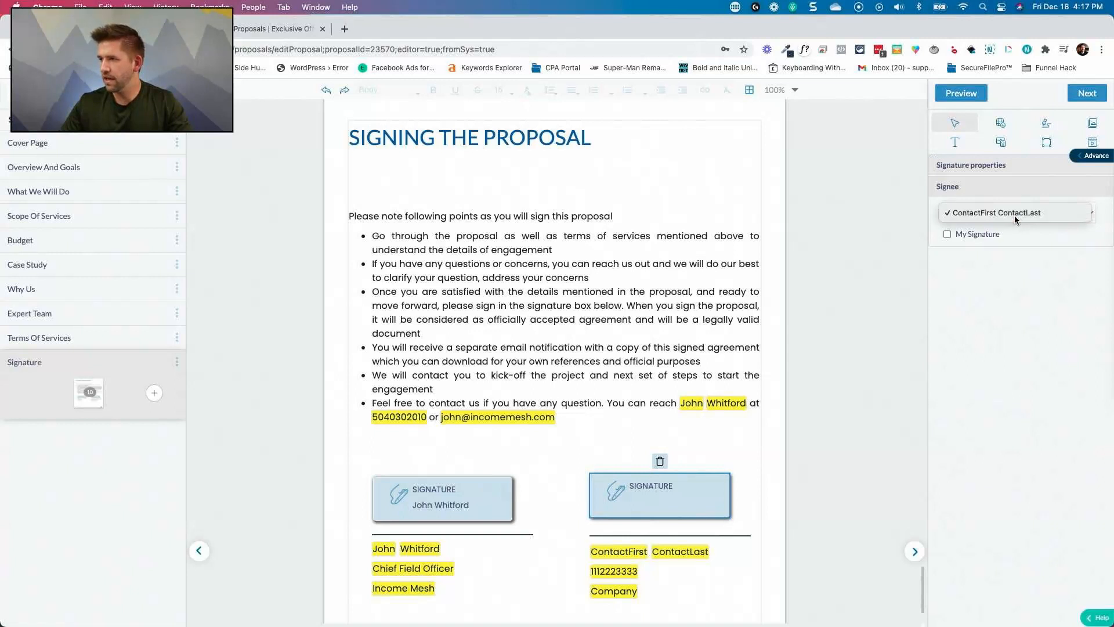
left_click(1014, 215)
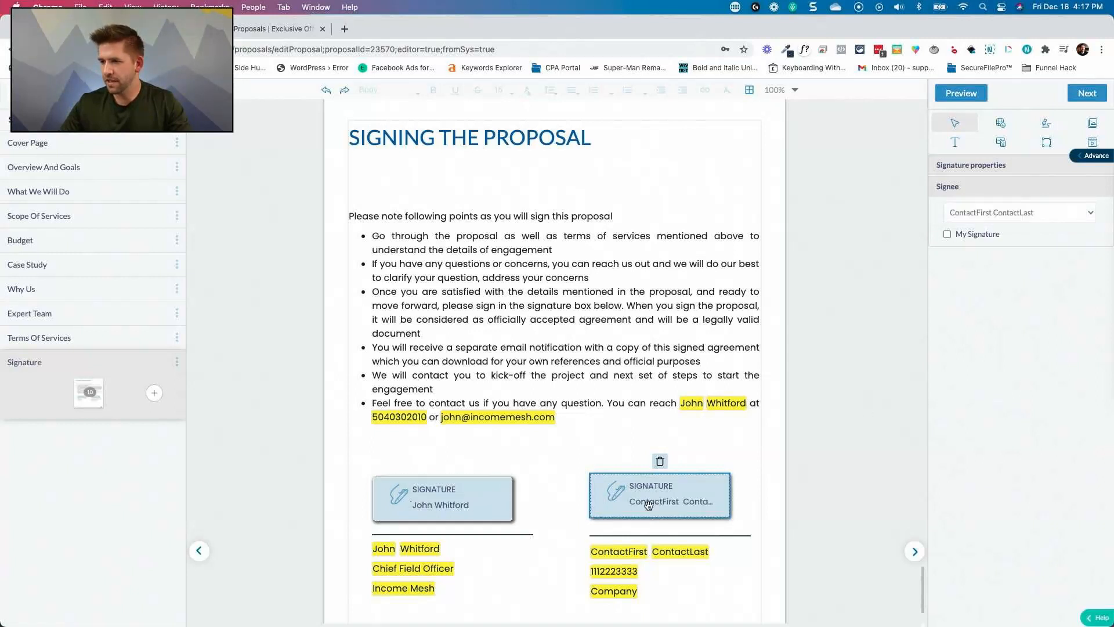
left_click(1090, 94)
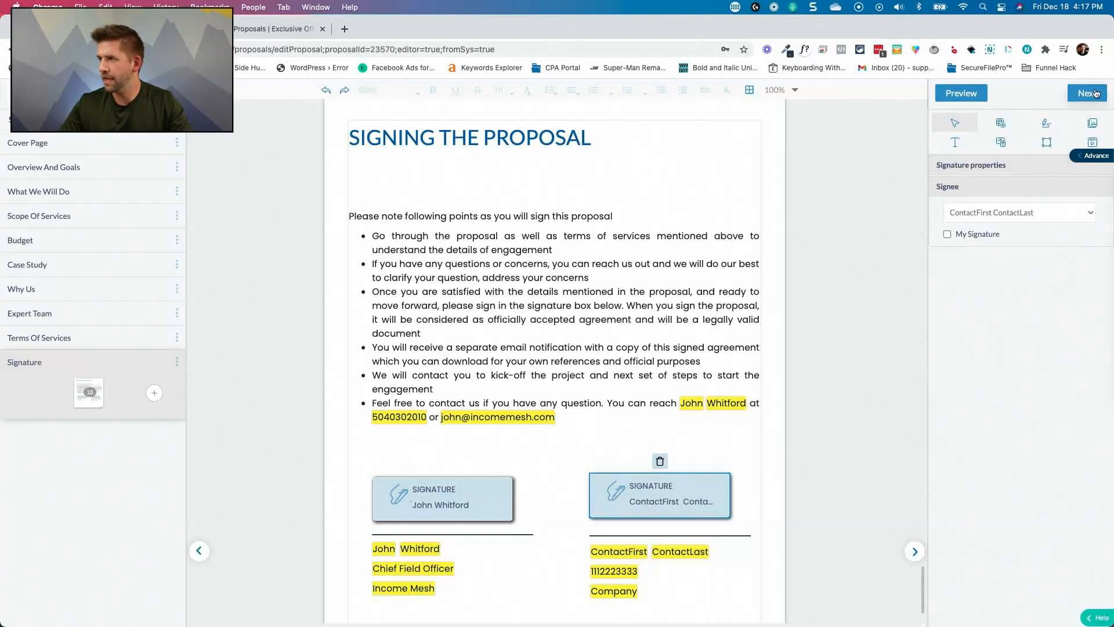
left_click(551, 388)
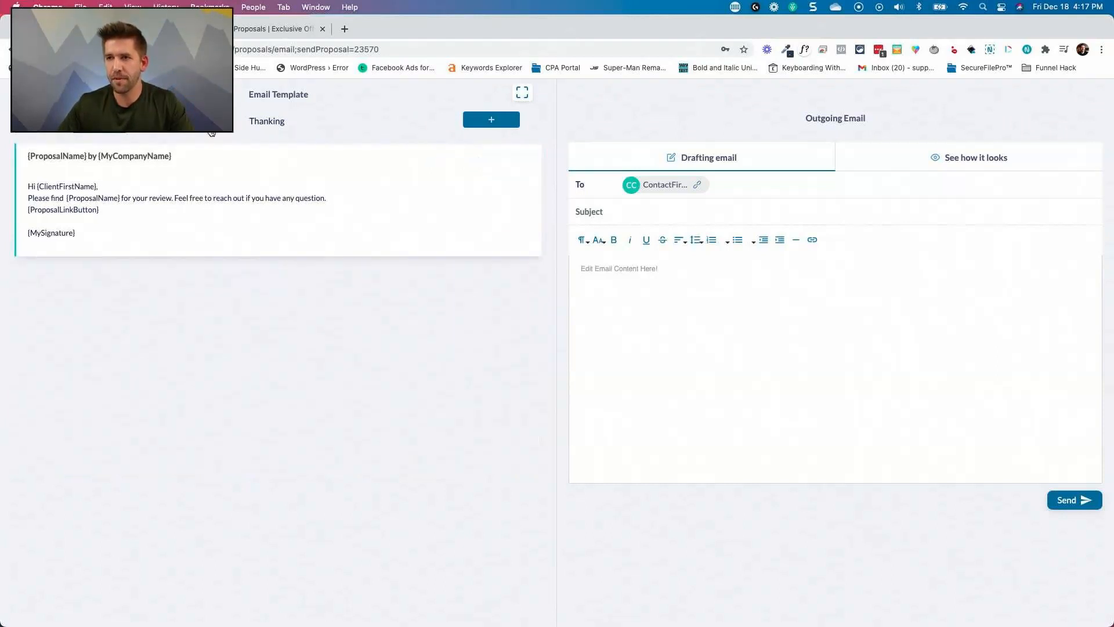
Apply the pending-for-review reminder template to the outgoing email and look over the thank-you and initial proposal templates
left_click(156, 218)
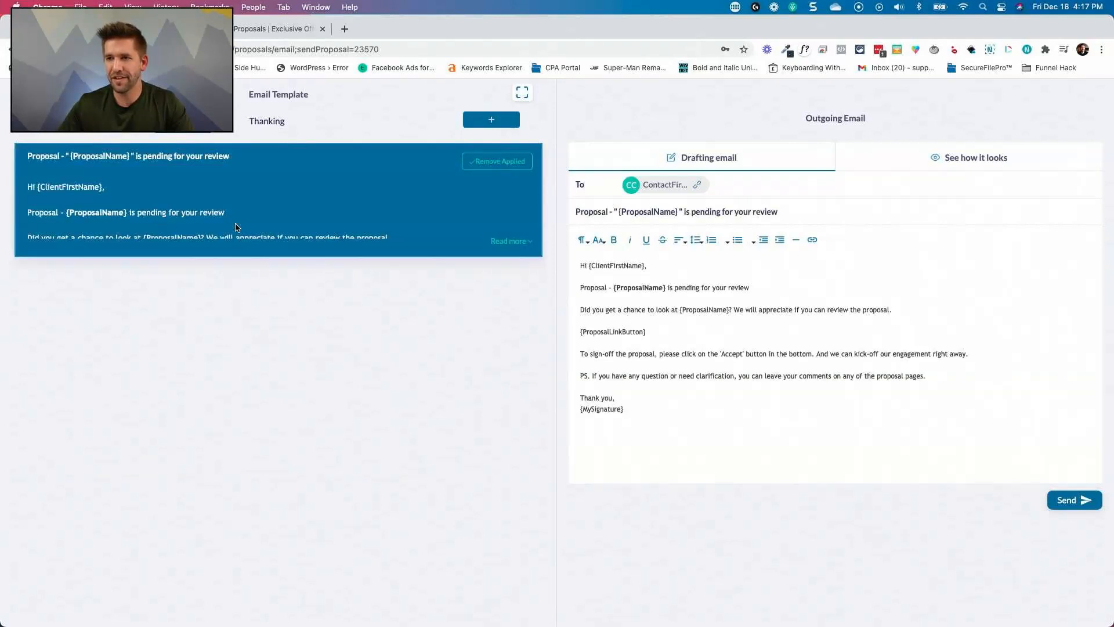
left_click(258, 121)
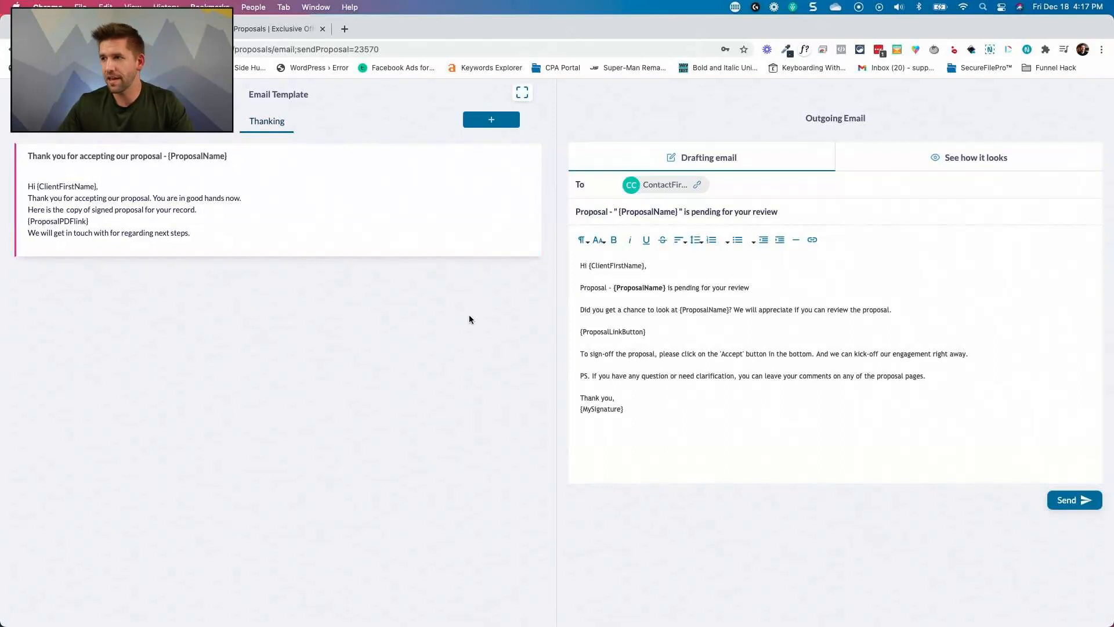
left_click(719, 406)
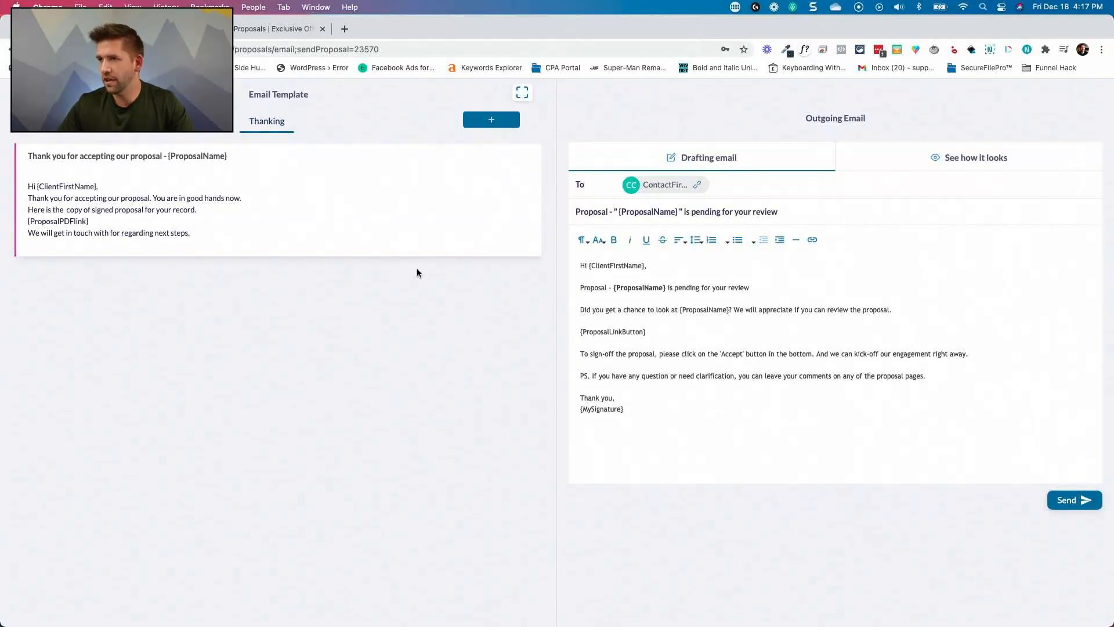
left_click(99, 121)
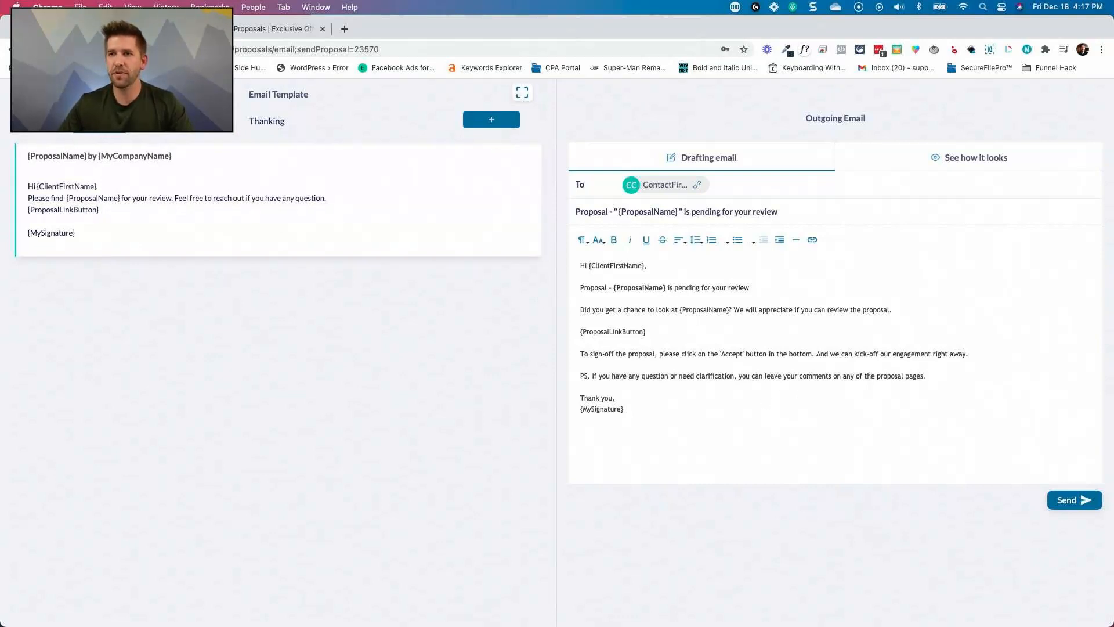
Leave the proposal and create a new section named About Me in the Content Library
left_click(29, 124)
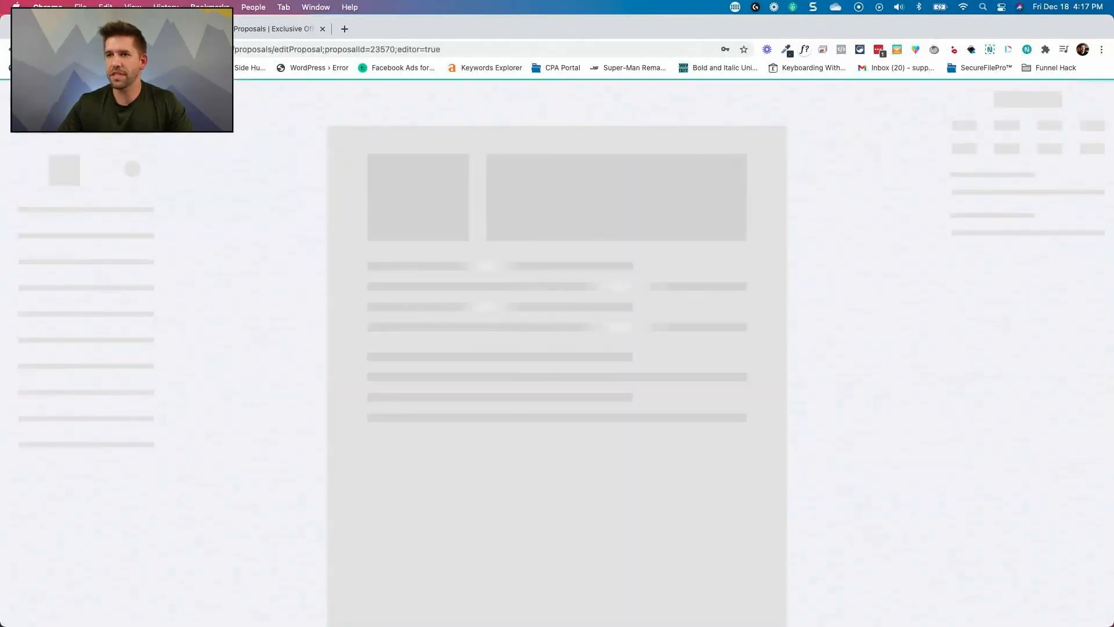
left_click(45, 243)
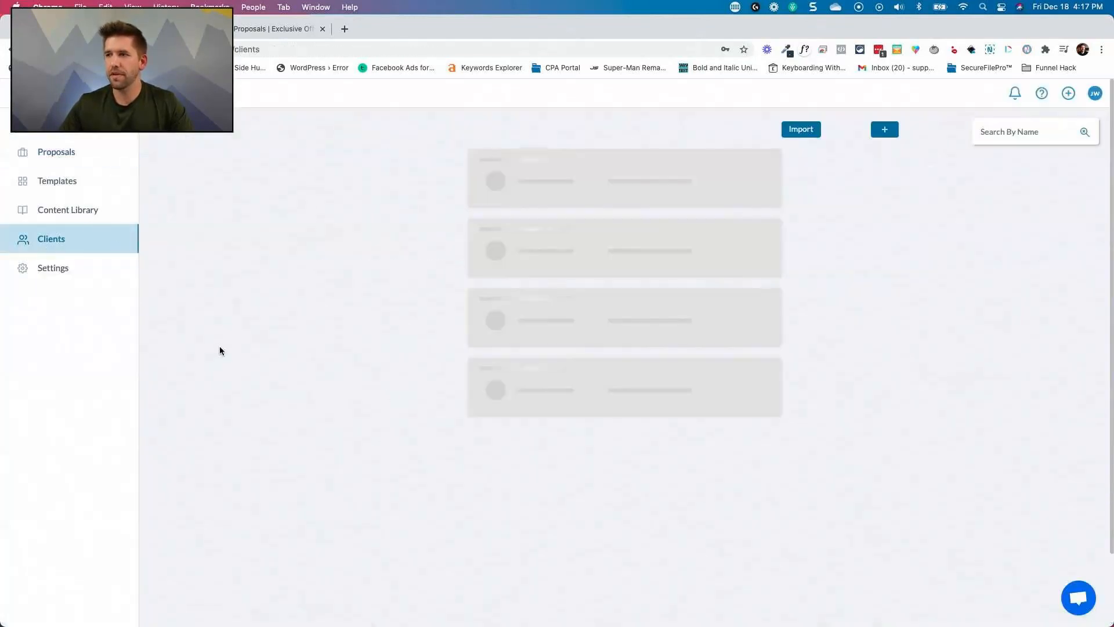
left_click(75, 221)
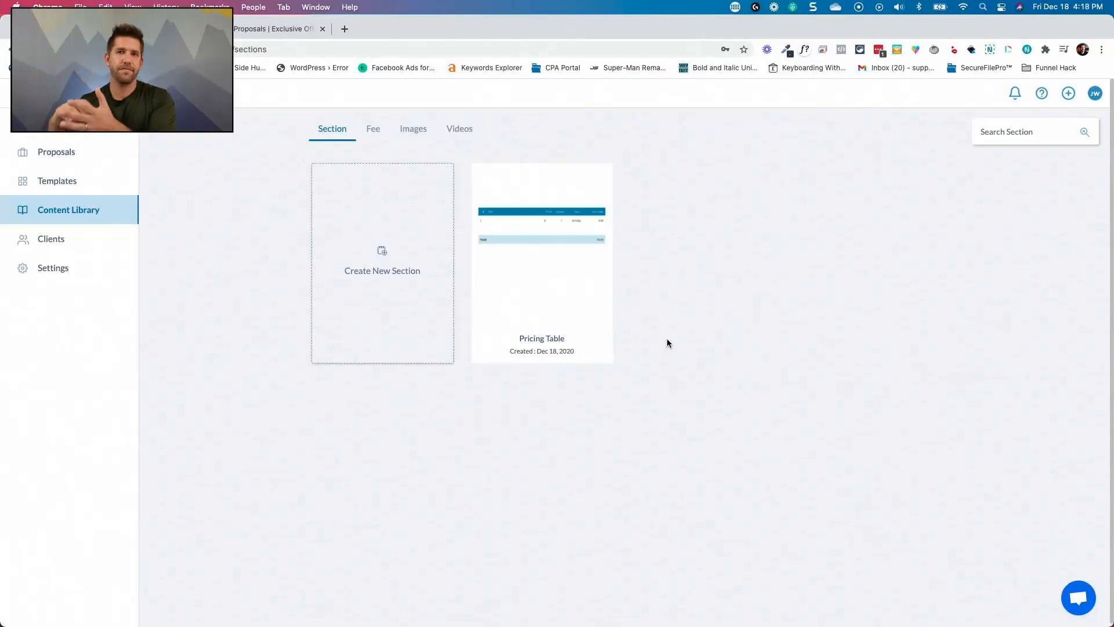
mouse_move(595, 325)
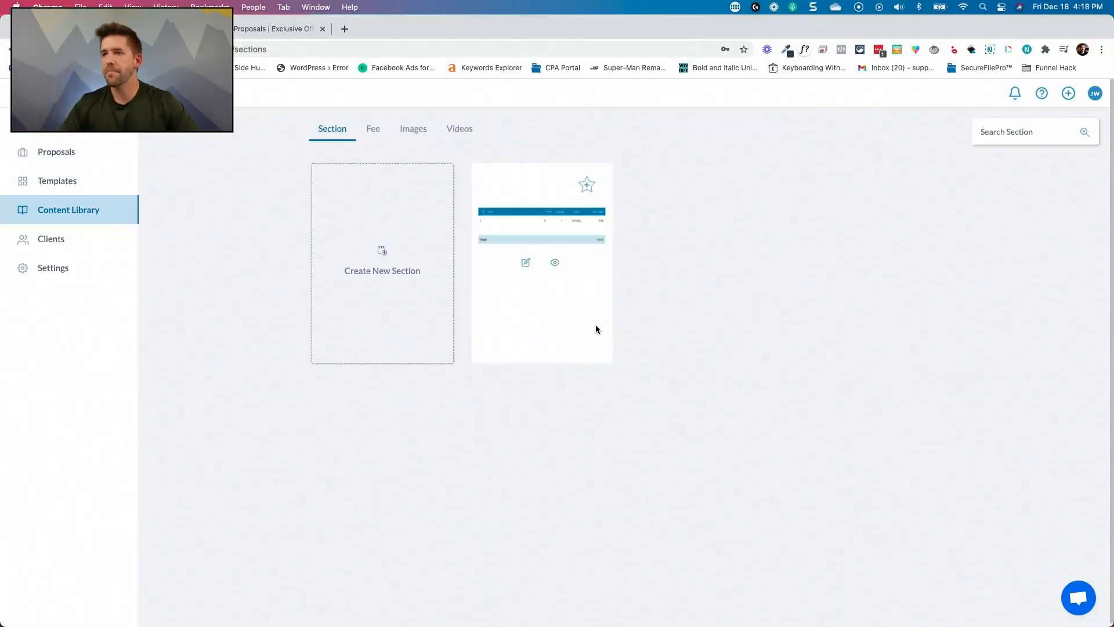
left_click(379, 250)
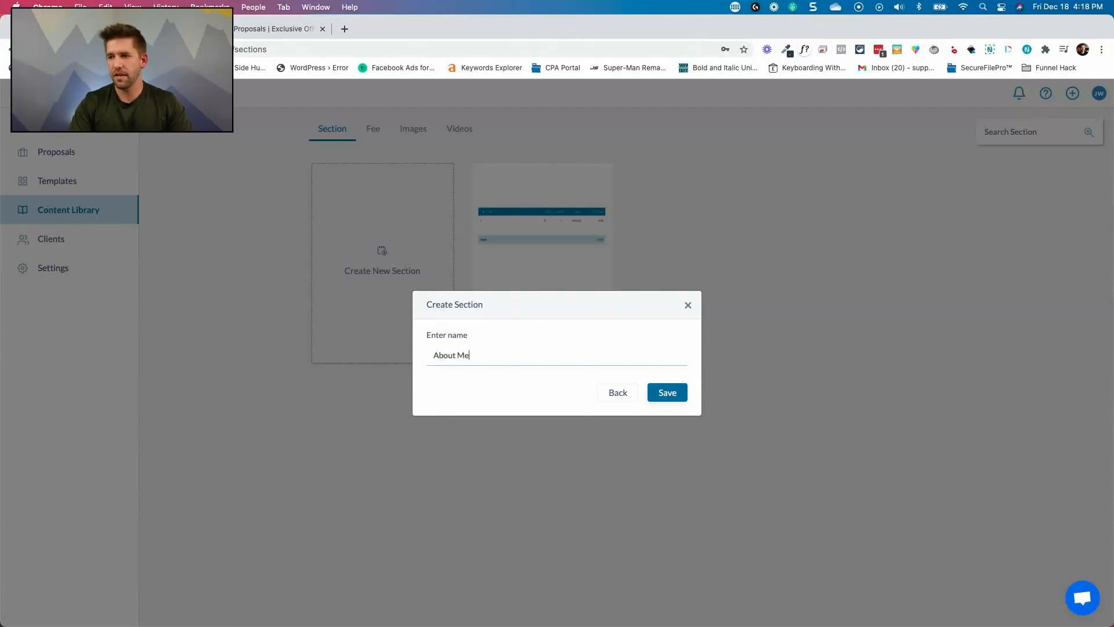
left_click(667, 389)
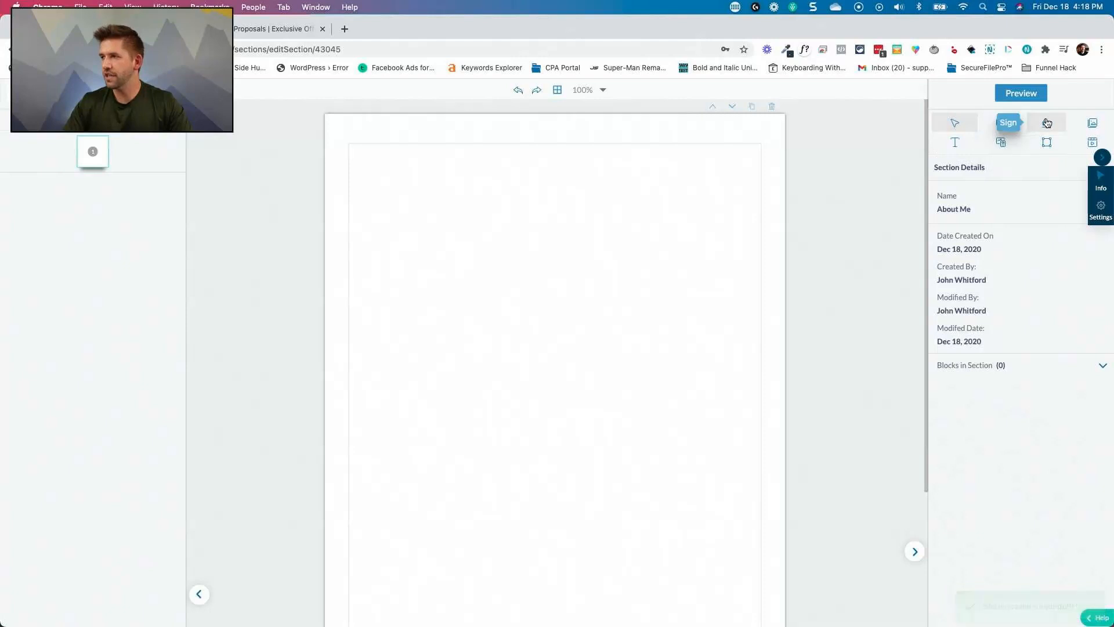
Place a signature block near the middle of the blank About Me page and preview the section
left_click_drag(574, 417, 574, 418)
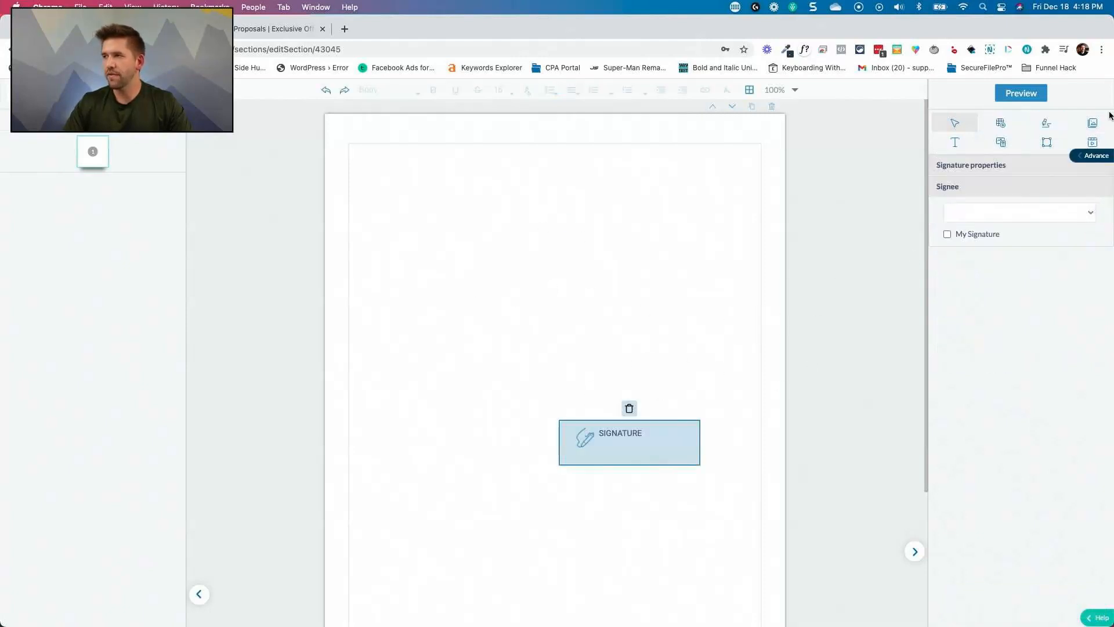
left_click(1029, 94)
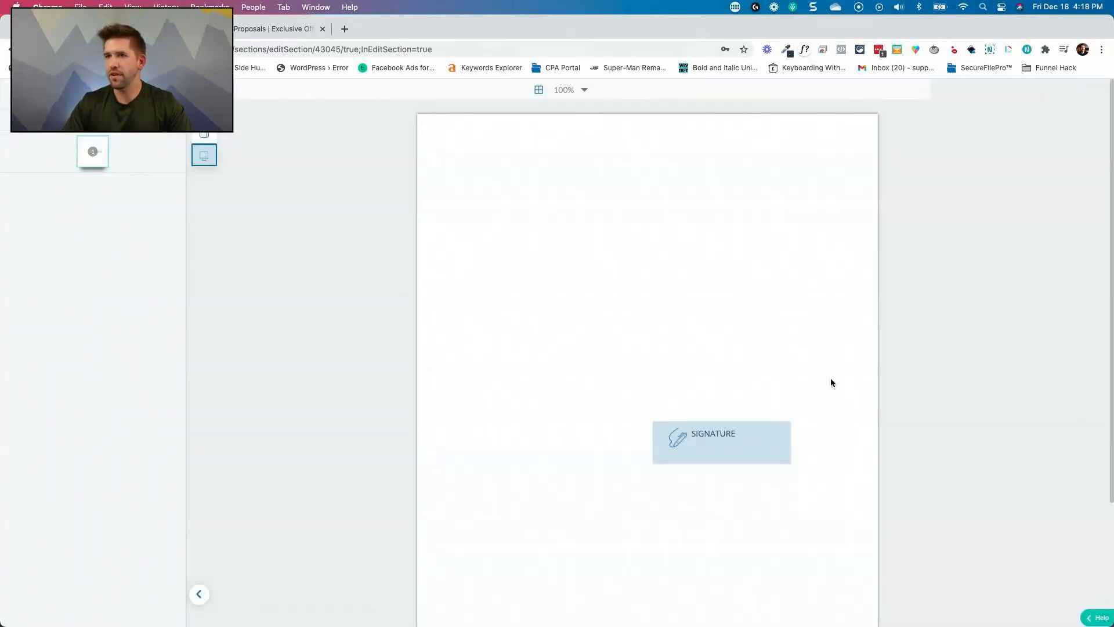
scroll(377, 289, "down", 3)
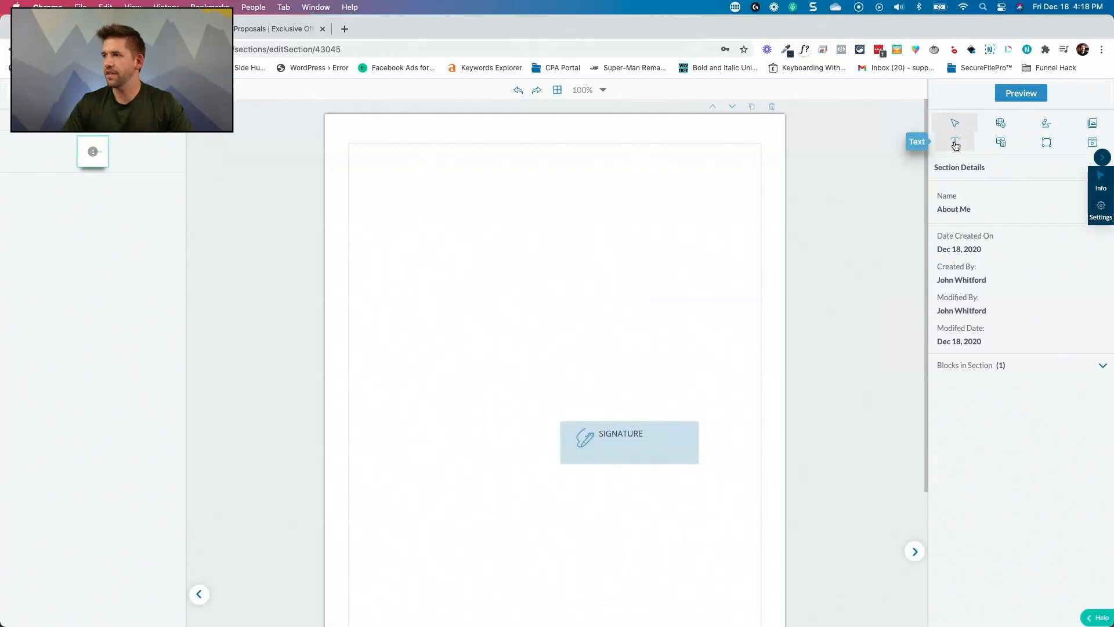
Add a text block reading "asdfasdfasdfasdf" above the signature block and leave the section editor
left_click(955, 145)
type("asdfasdf")
left_click(361, 346)
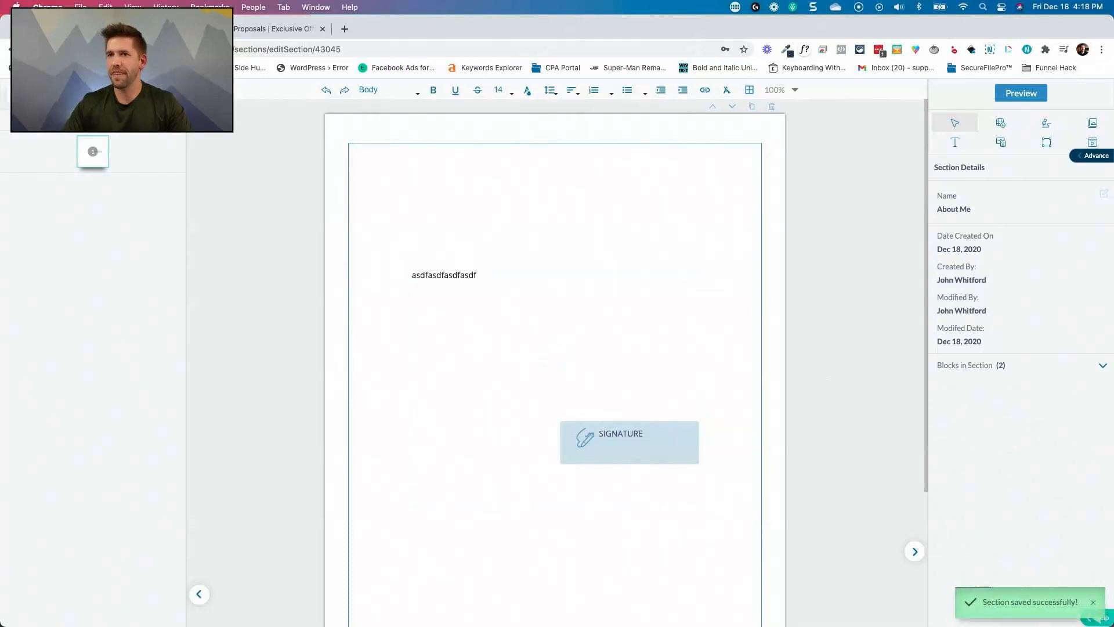
left_click(17, 92)
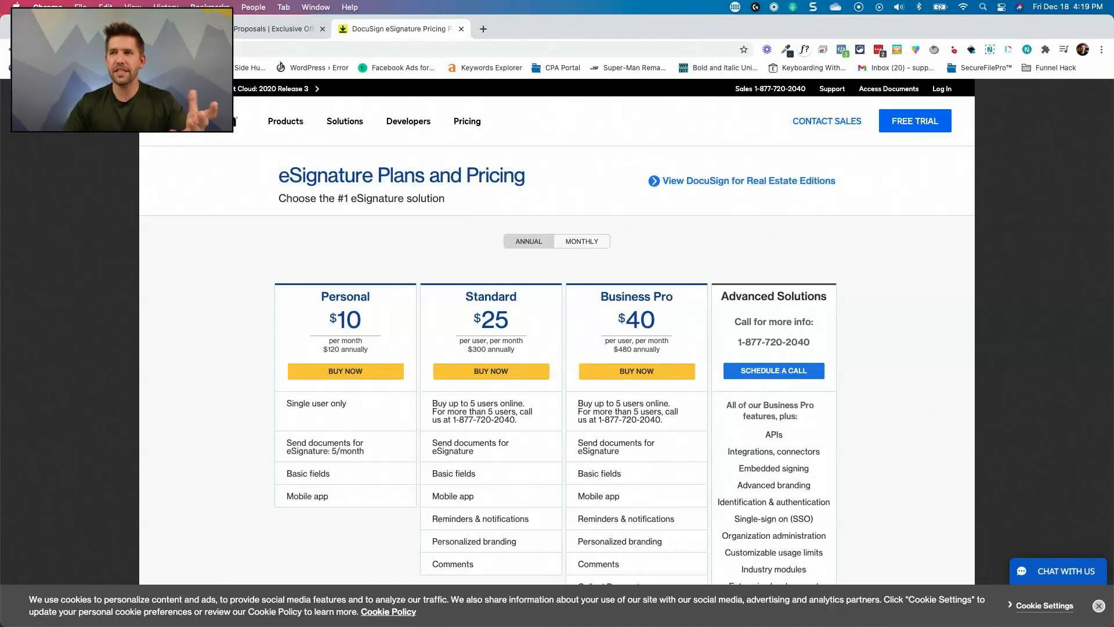
Compare the one-time Fresh Proposals plans on AppSumo with DocuSign's eSignature plan pricing
left_click(270, 33)
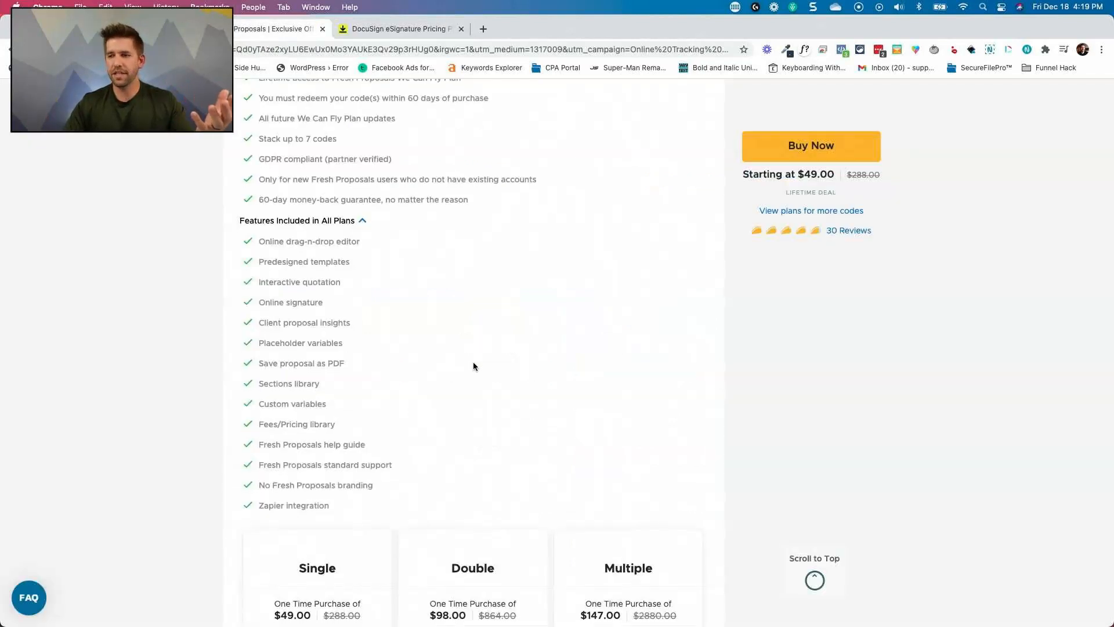
scroll(473, 367, "down", 4)
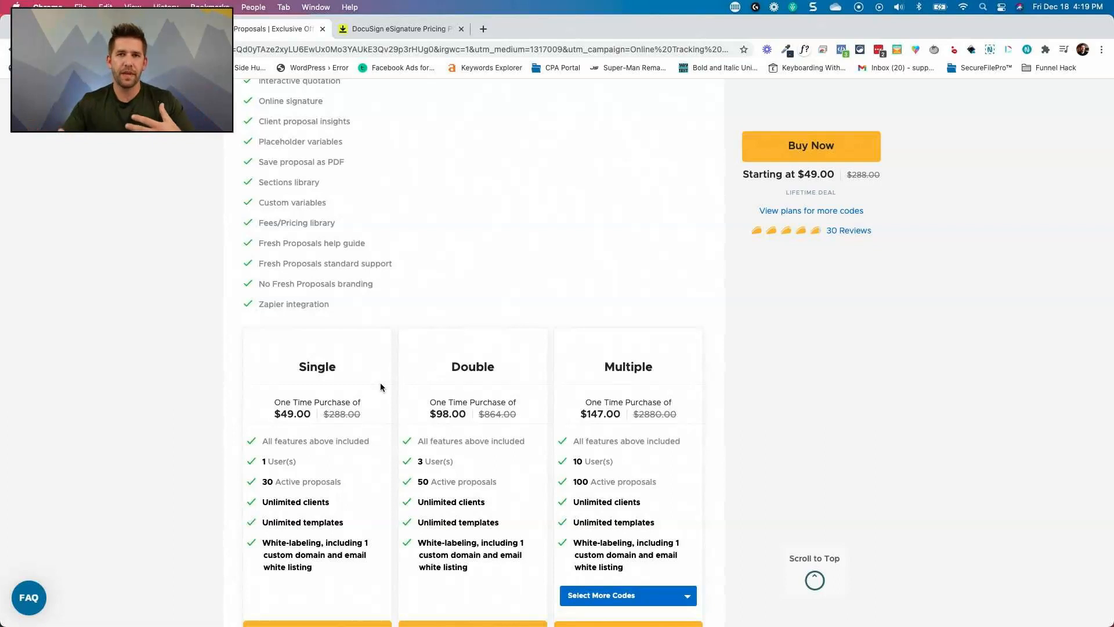
left_click(392, 30)
scroll(203, 276, "down", 2)
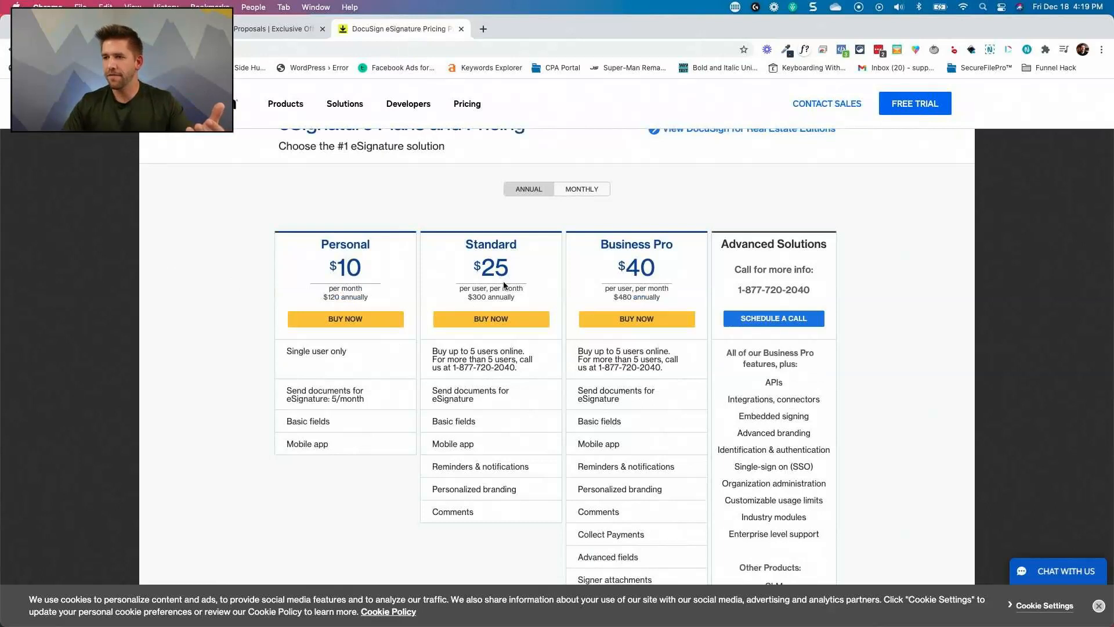
left_click(276, 28)
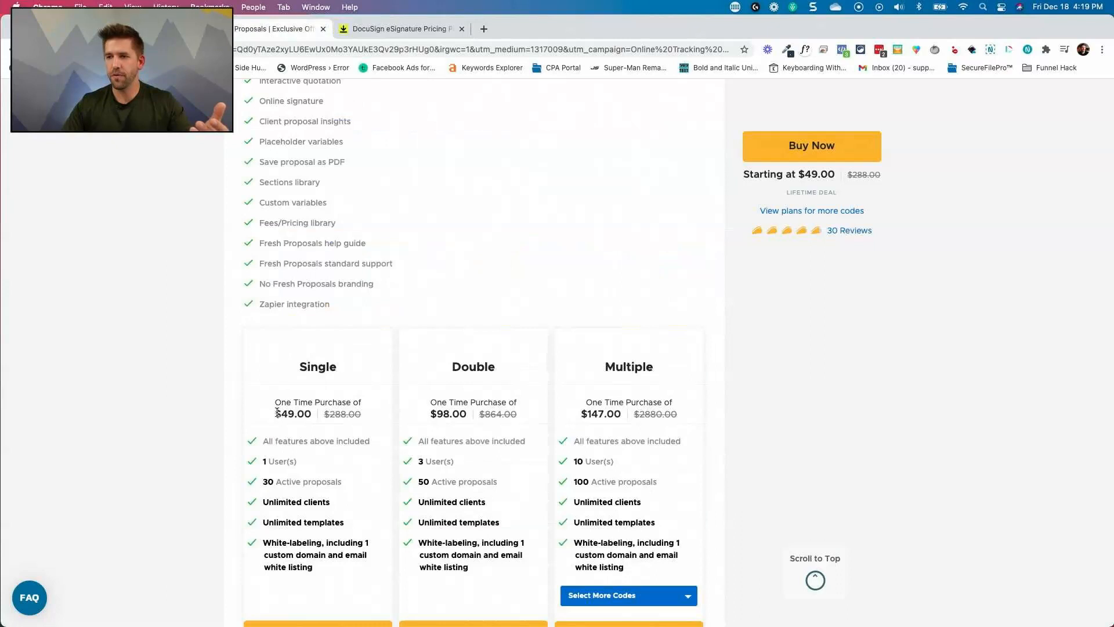
Examine the user limits, document sending and included features of DocuSign's Personal and Standard plans
left_click(371, 29)
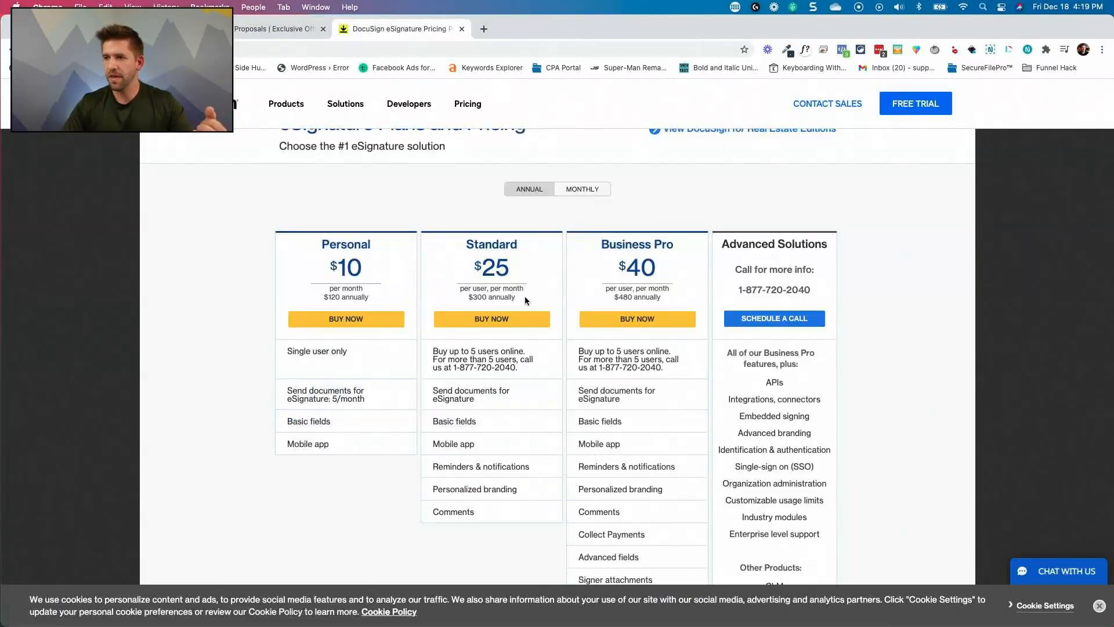
mouse_move(465, 364)
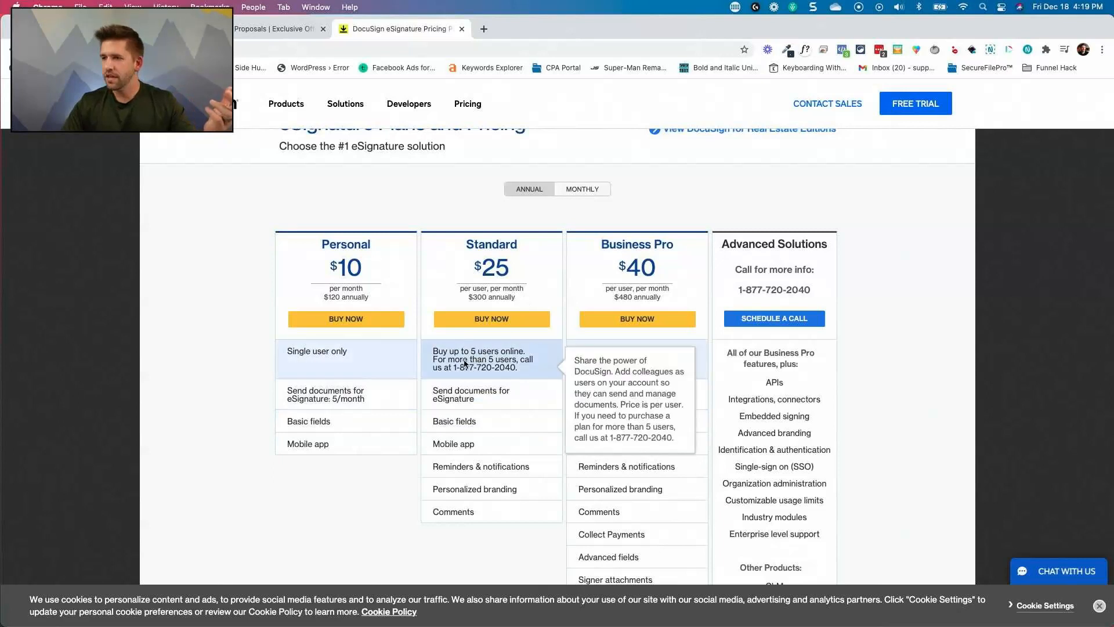
mouse_move(450, 392)
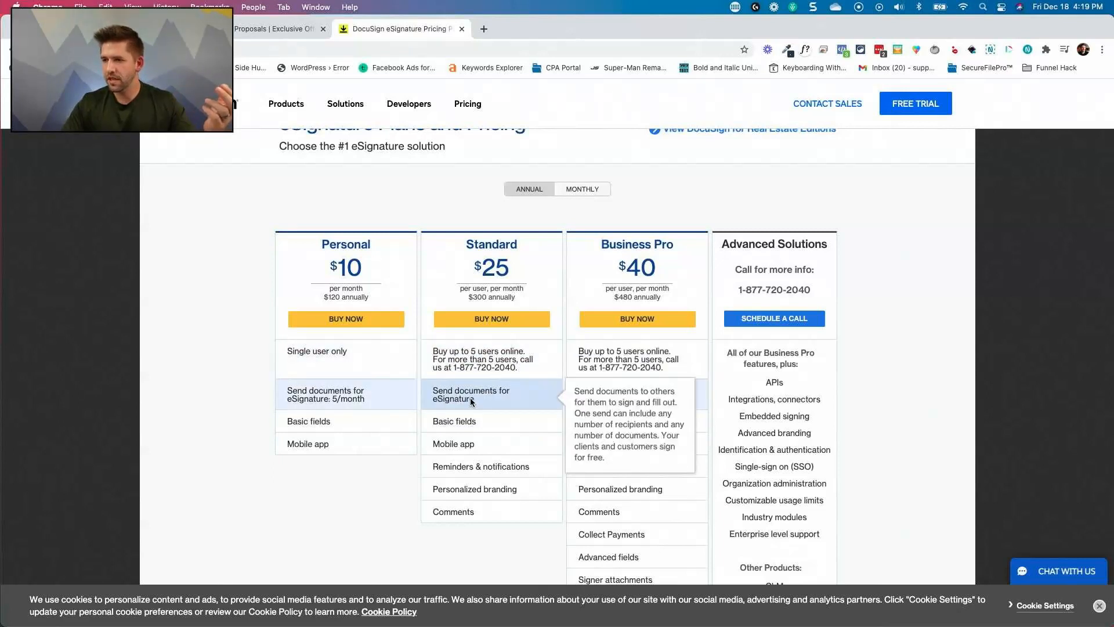
mouse_move(467, 499)
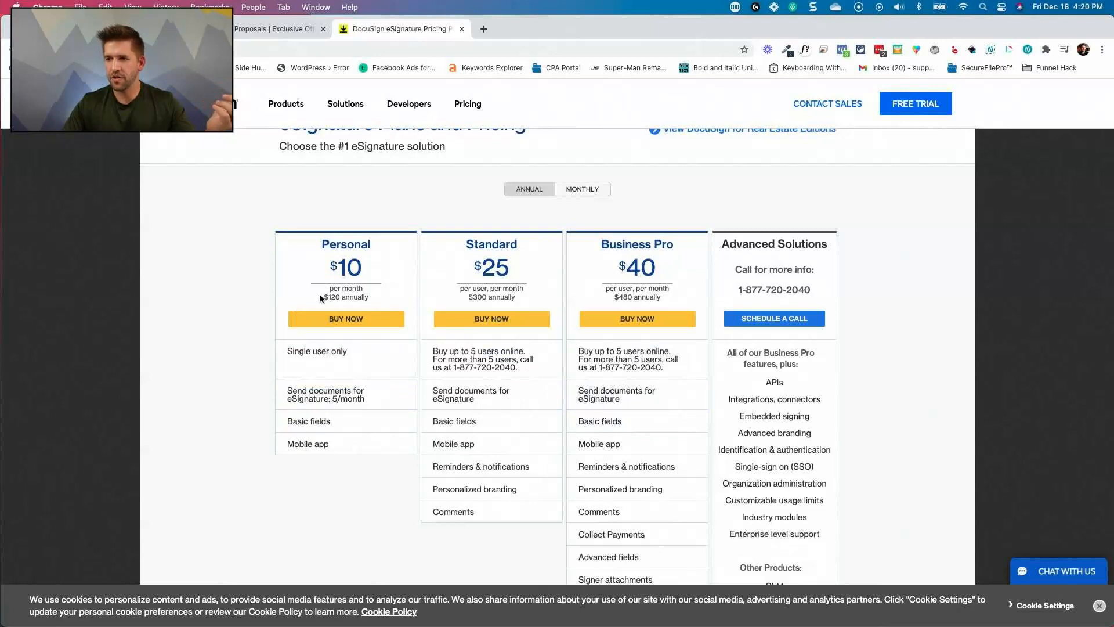
mouse_move(277, 406)
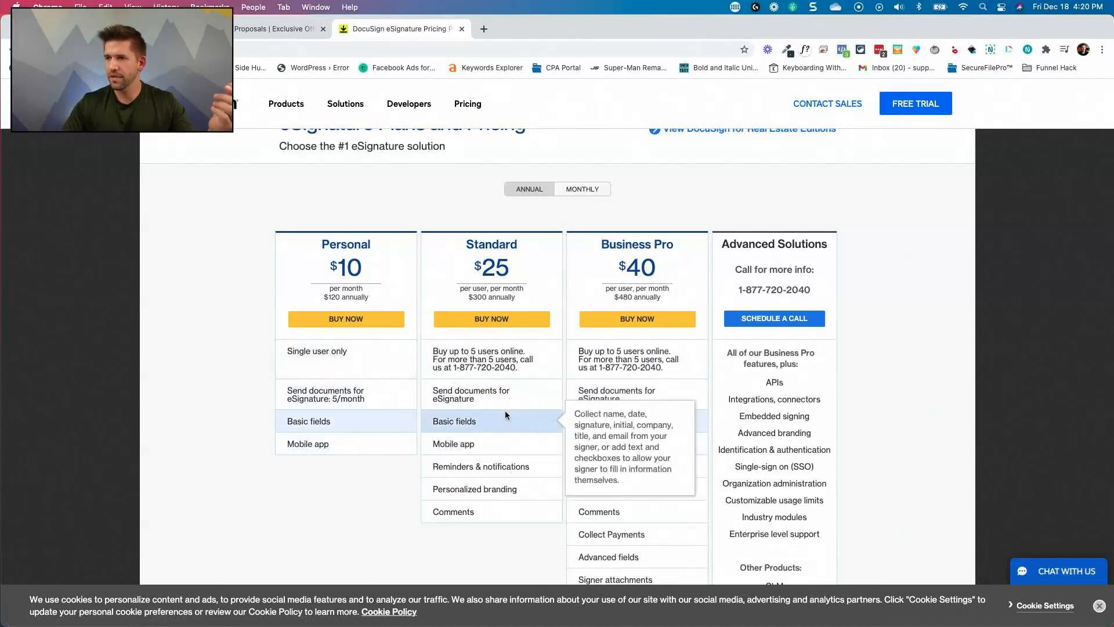
Check the Single plan's active proposal allowance on AppSumo and read the product description on e-signatures and proposal analytics
left_click(257, 30)
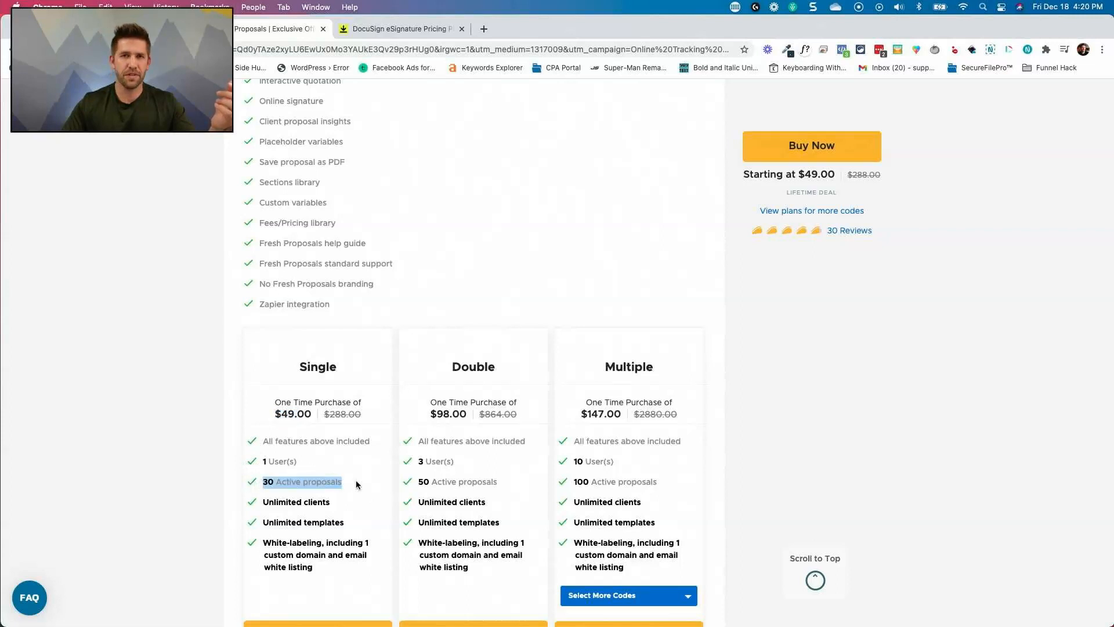
scroll(361, 464, "up", 3)
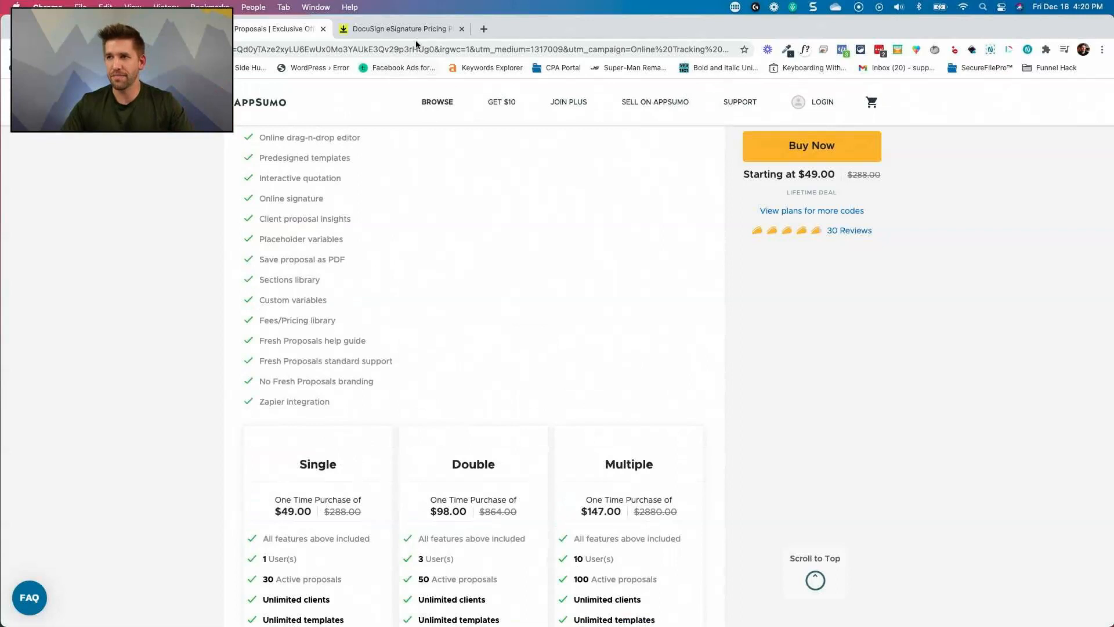
left_click(400, 28)
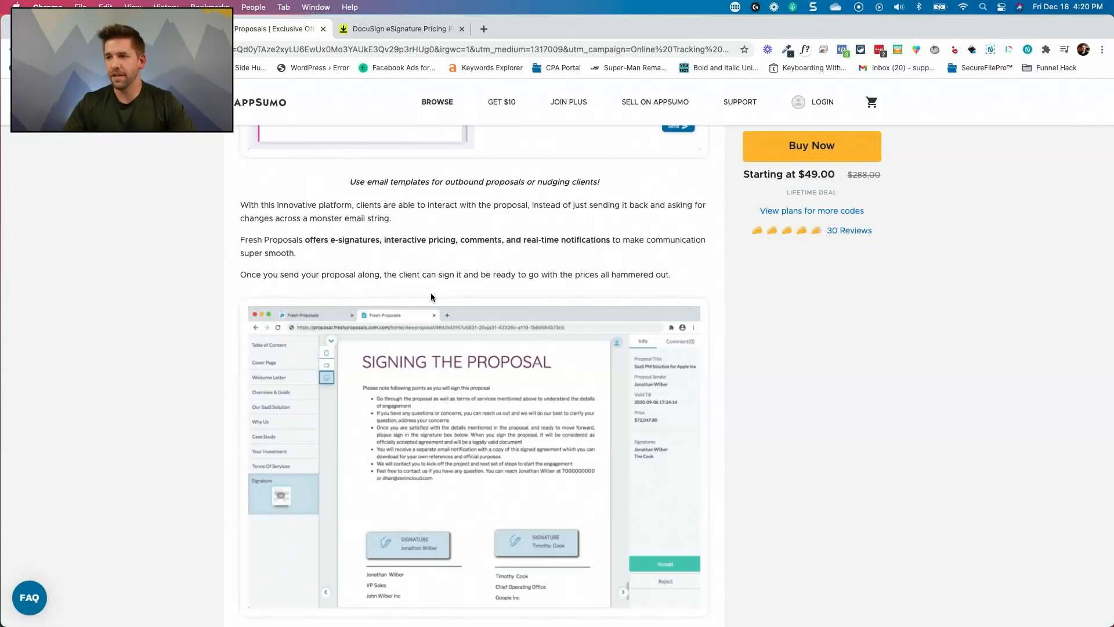
scroll(492, 290, "up", 1)
scroll(555, 471, "down", 20)
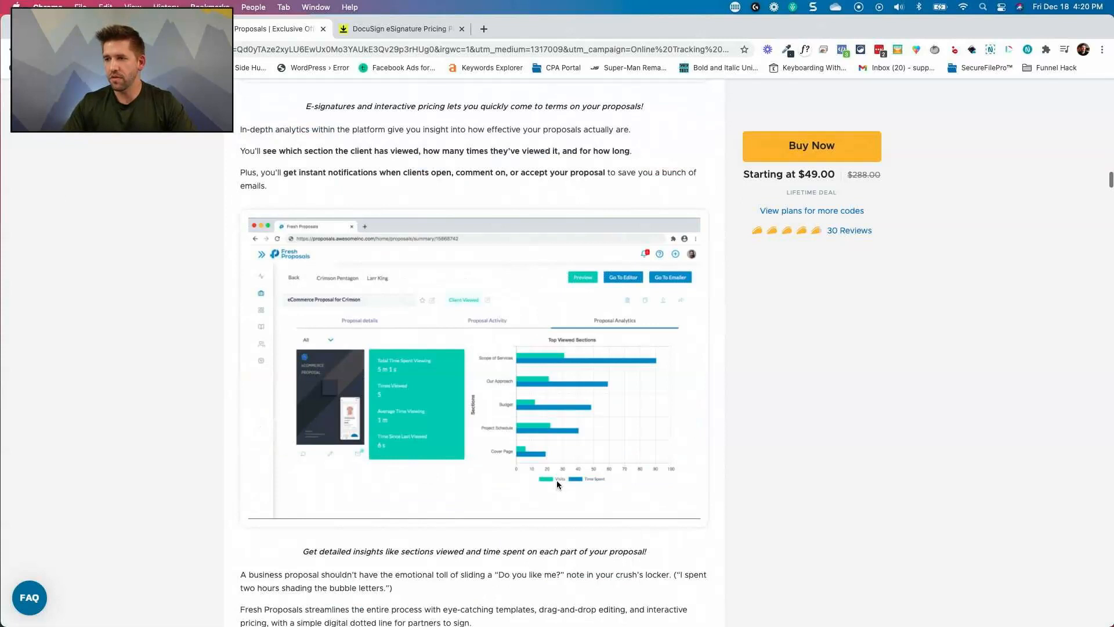